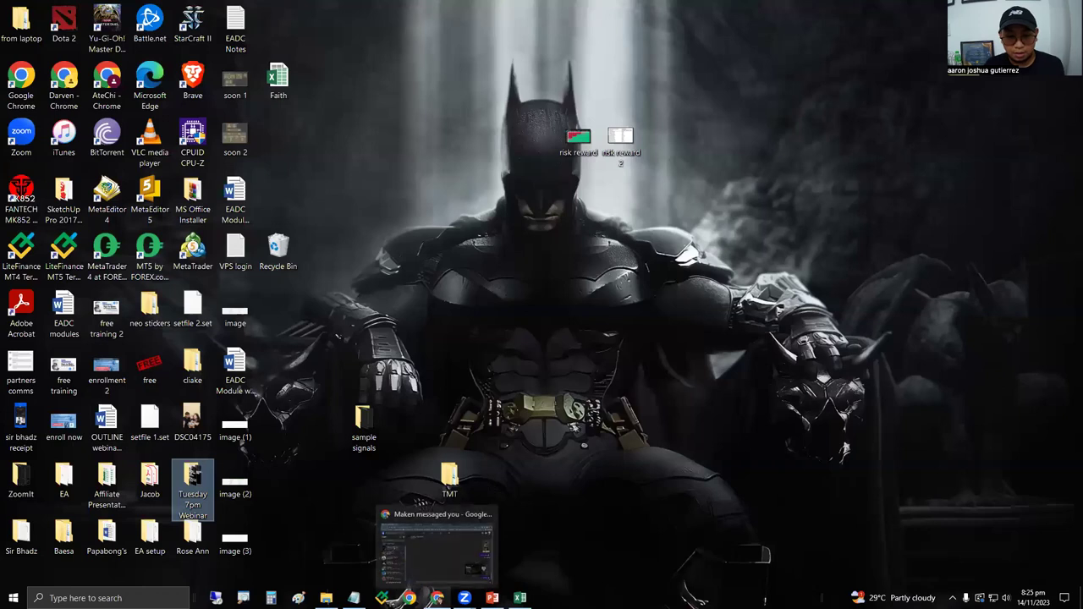
- Open a Chrome window under the sample profile and maximize it
click(437, 598)
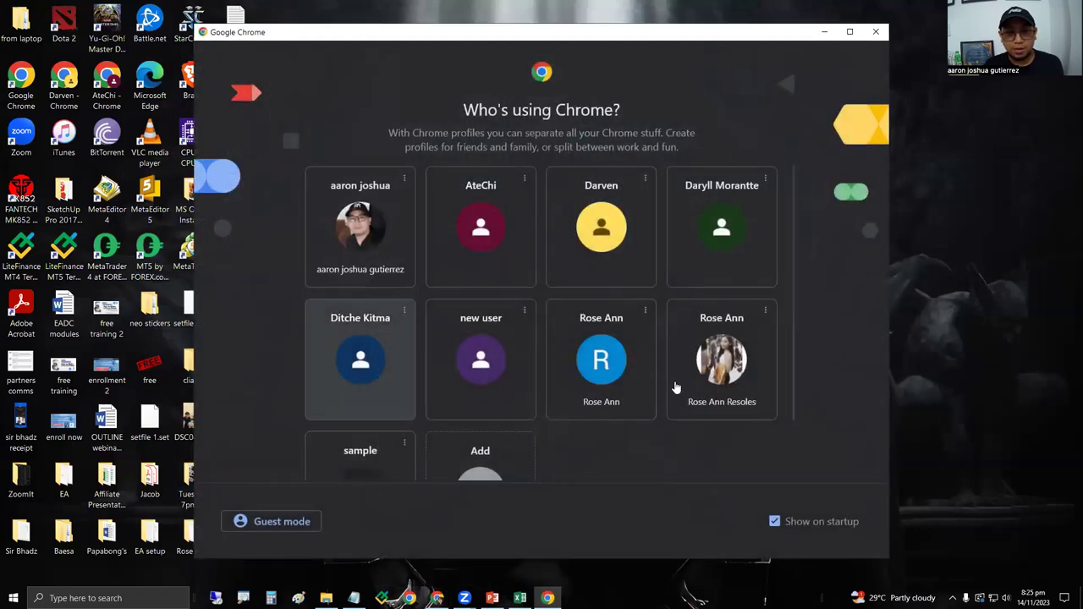
scroll(441, 440, down, 1)
click(357, 436)
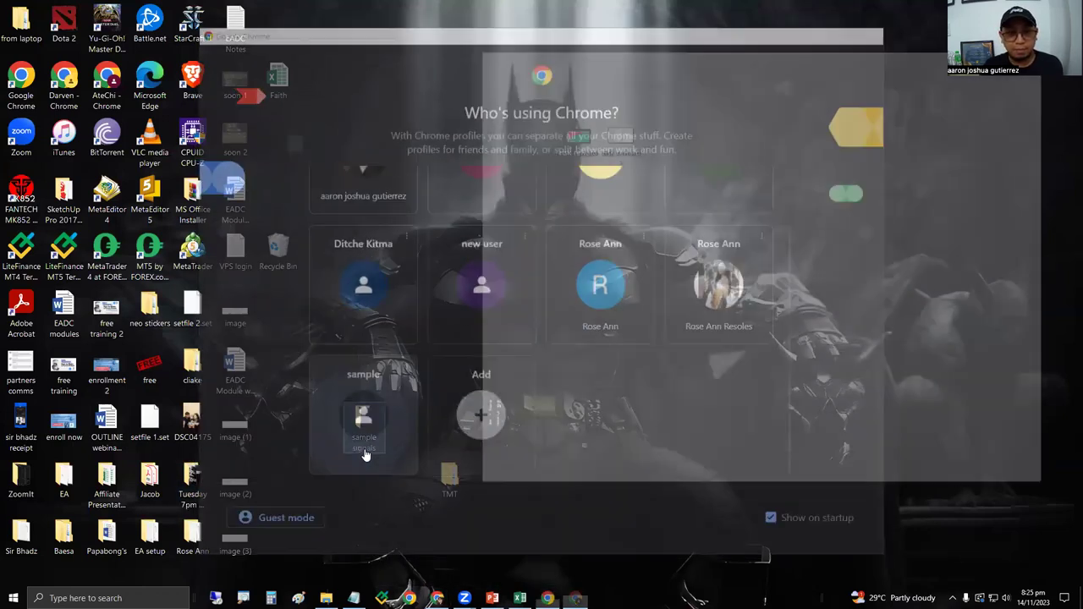
drag(812, 68, 491, 68)
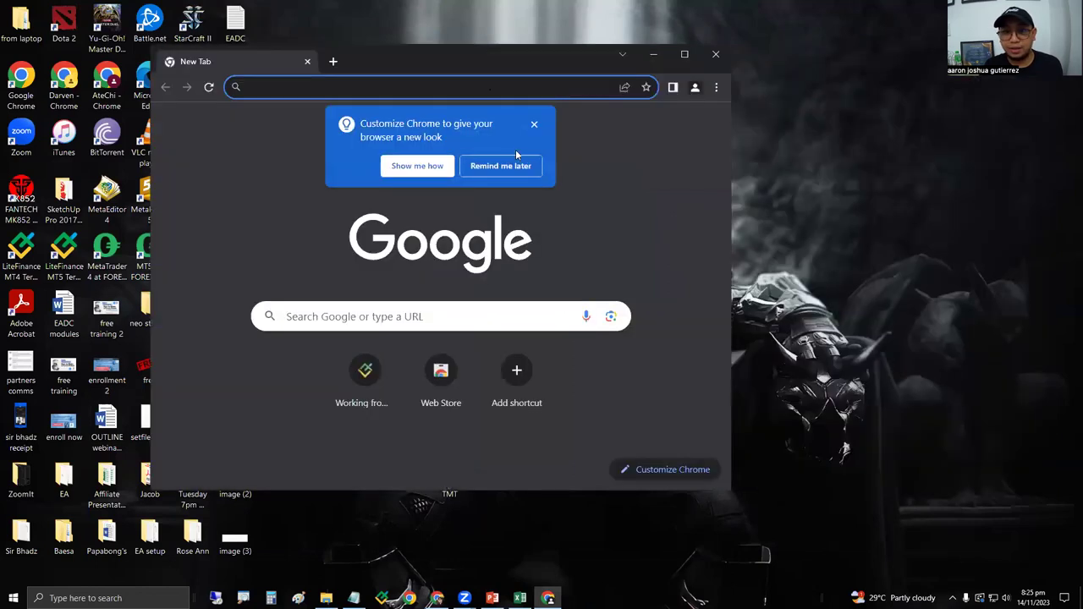
click(614, 85)
double_click(395, 61)
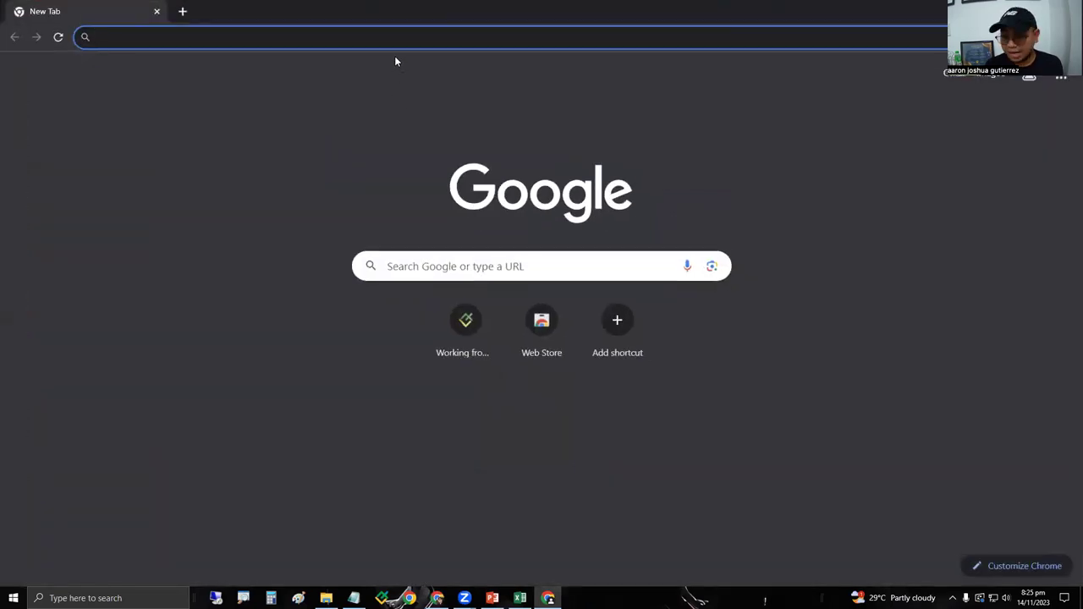
- Load litefinance.org and open its account registration form, pointing out the email or phone and password fields
text(litefinance.org)
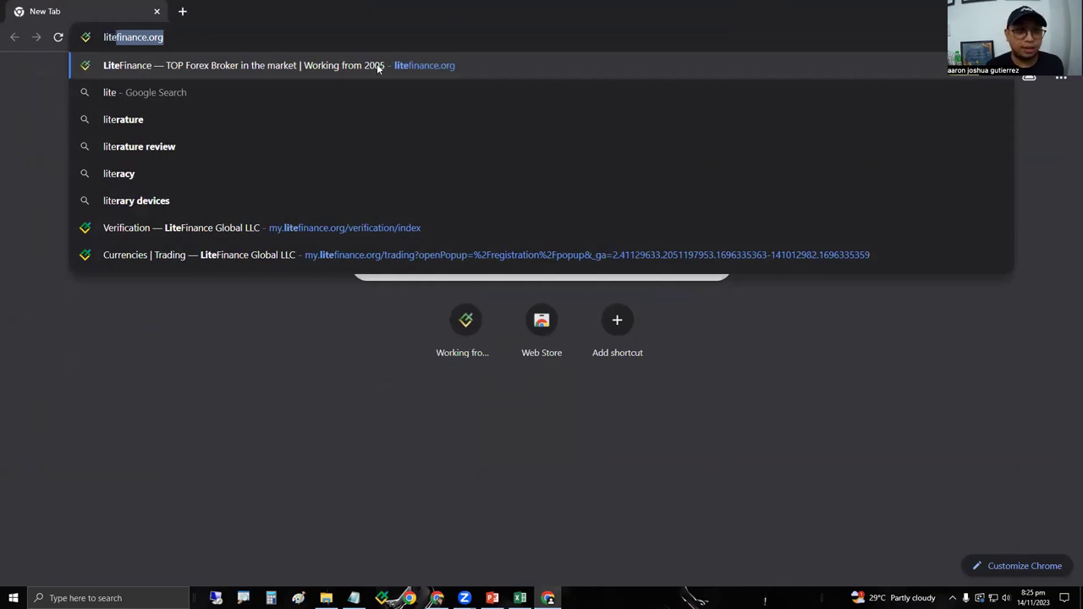
click(377, 63)
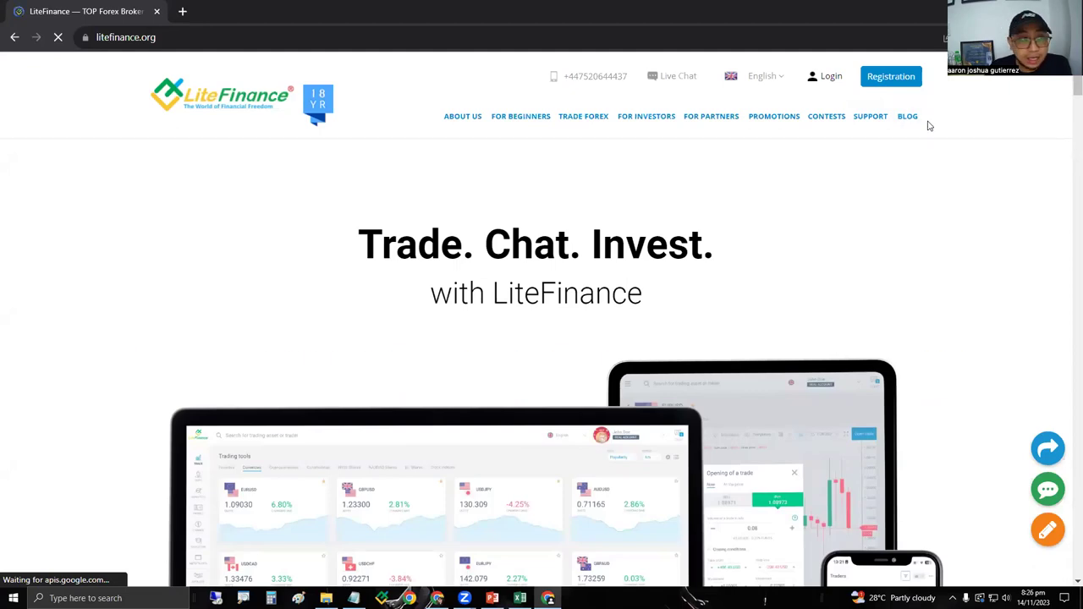
click(902, 80)
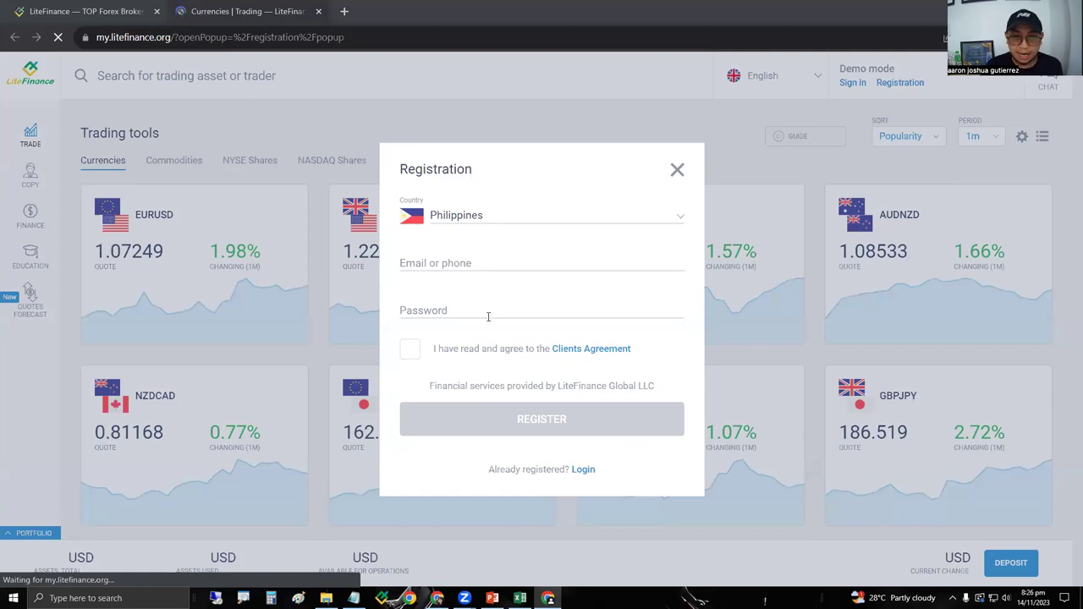
click(482, 261)
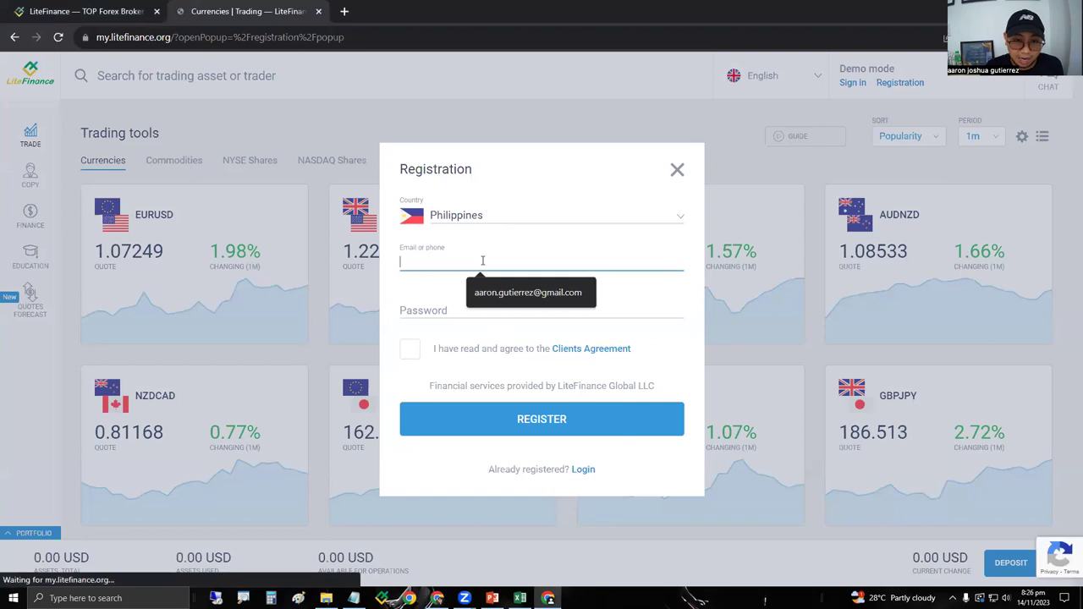
click(439, 313)
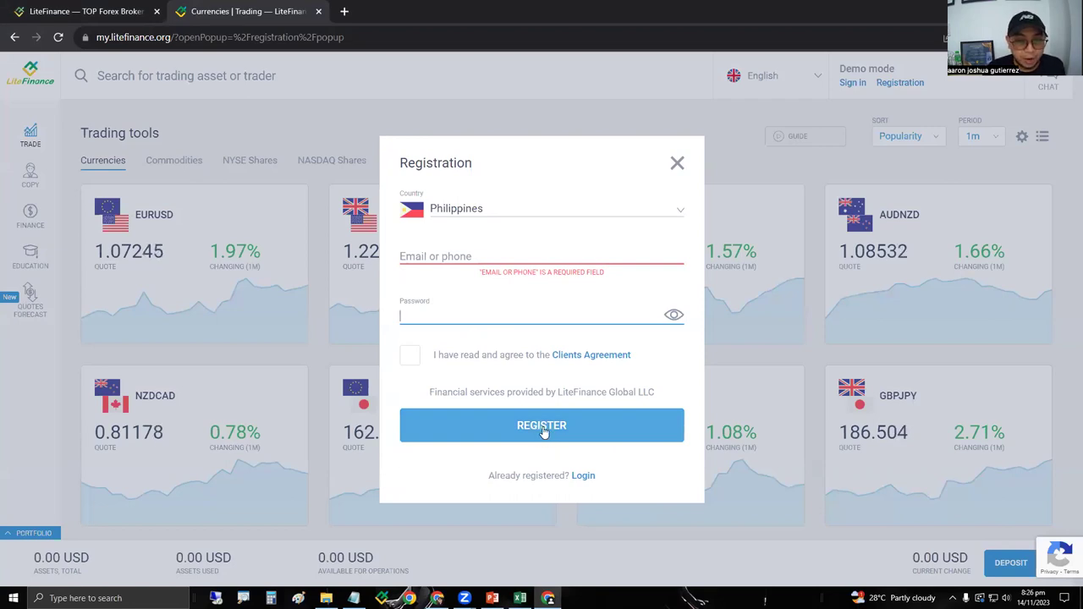
- Switch to PowerPoint and view the How to Complete Verification_1 slide, then return to the preceding title slide
key(alt+Tab)
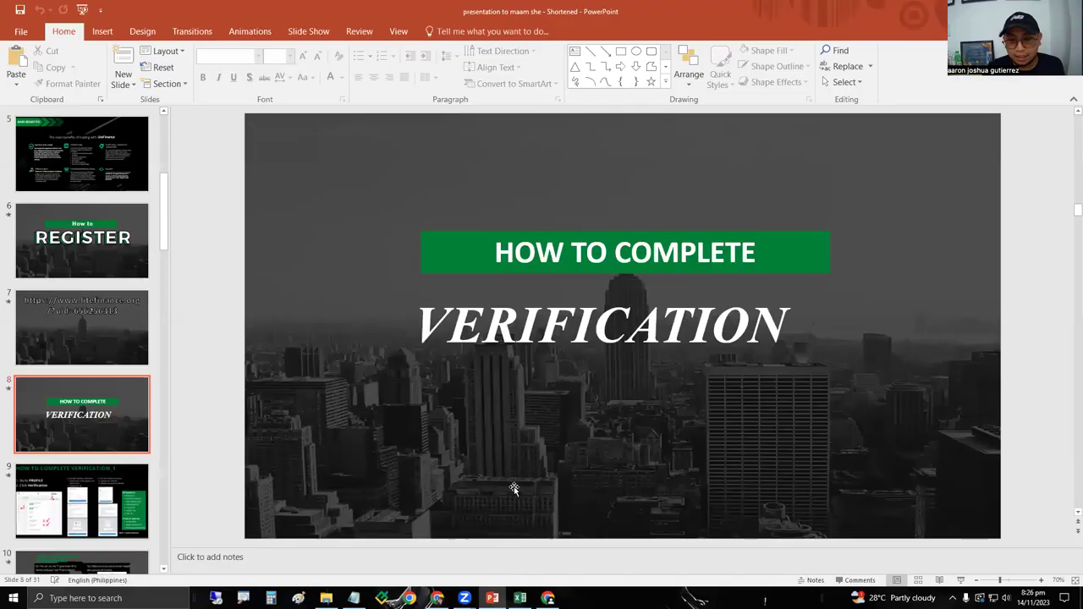
click(513, 440)
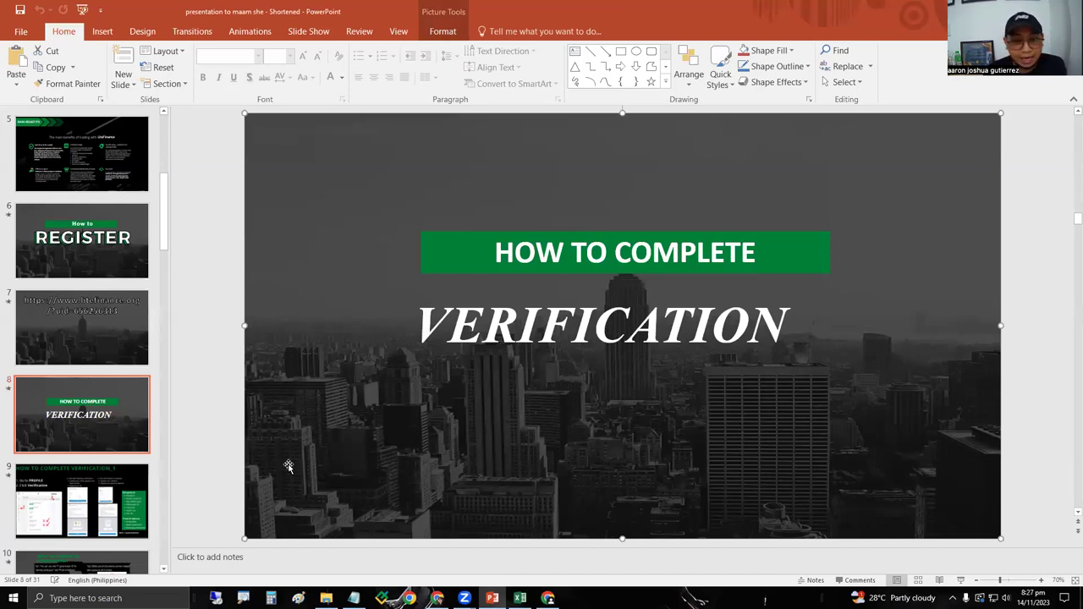
click(132, 500)
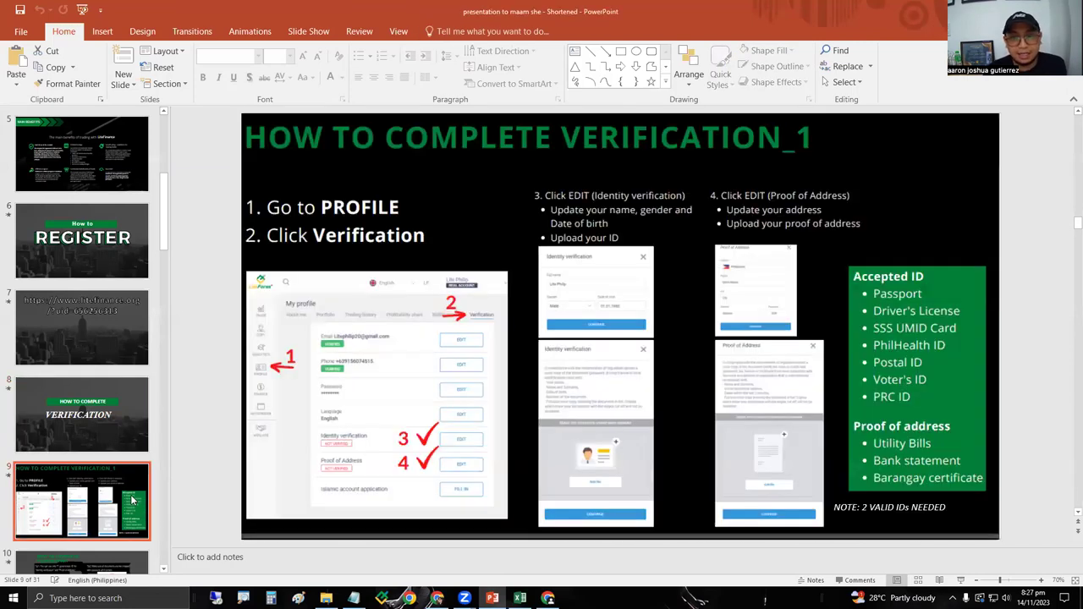
key(Up)
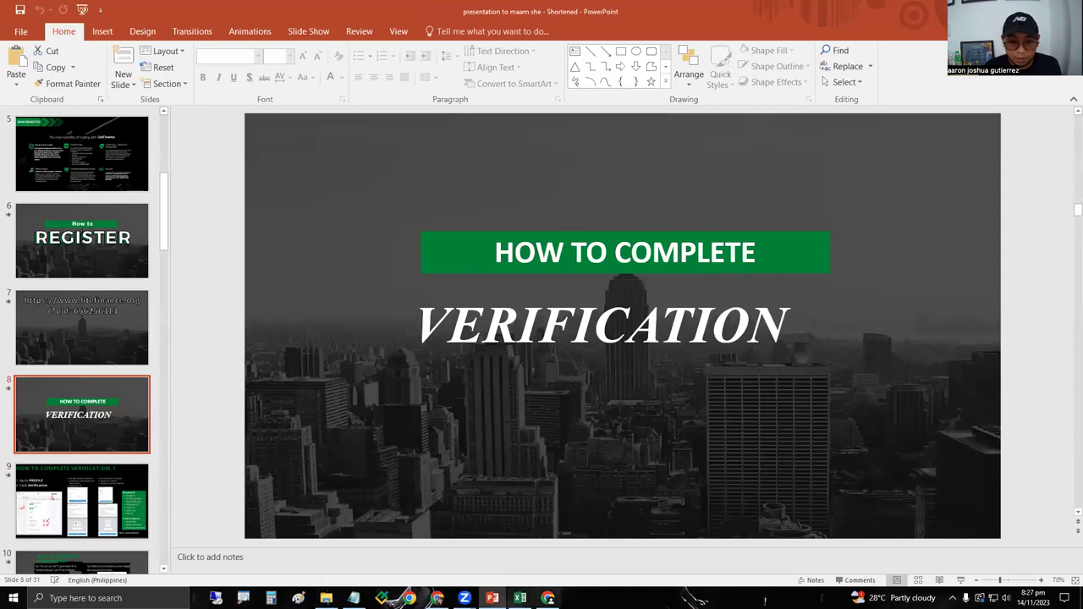
- Switch to the signed-in Chrome window, load the LiteFinance trading page, and open the Verification section of the profile
click(437, 598)
click(661, 12)
click(364, 62)
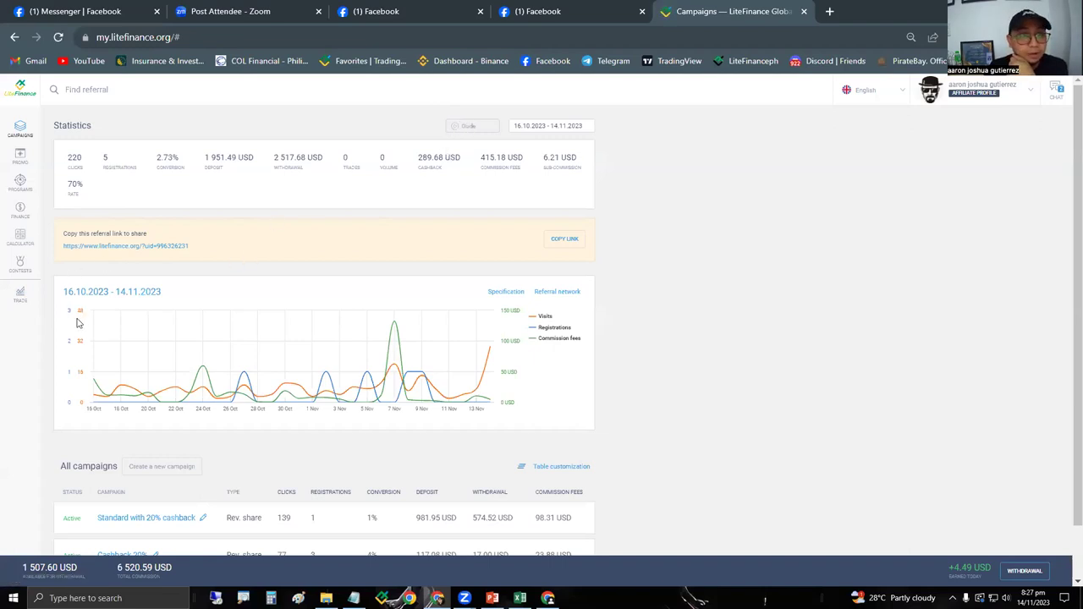
mouse_move(165, 398)
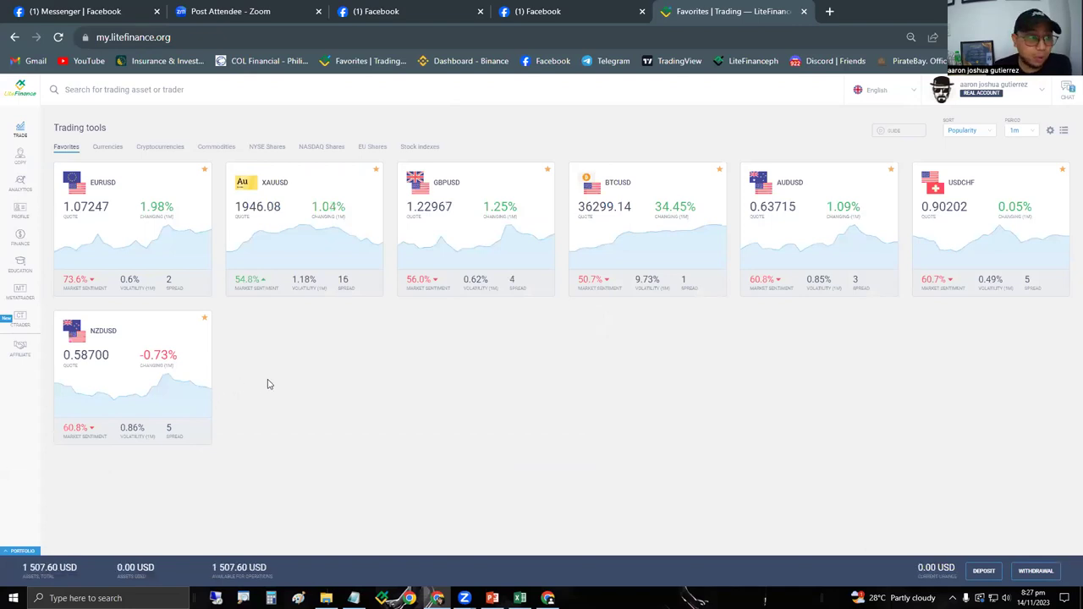
click(39, 239)
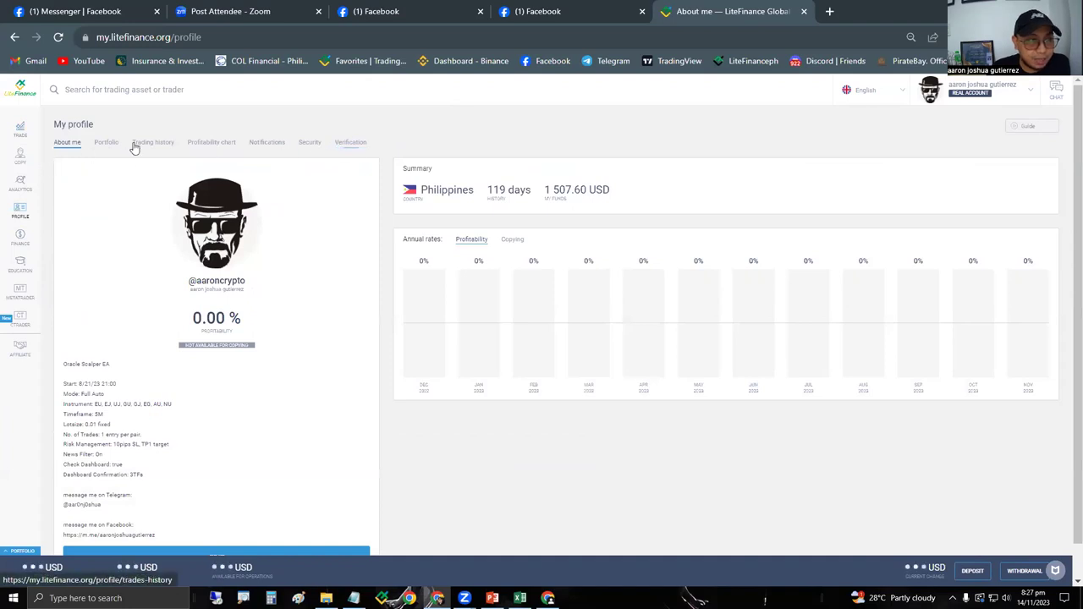
click(352, 144)
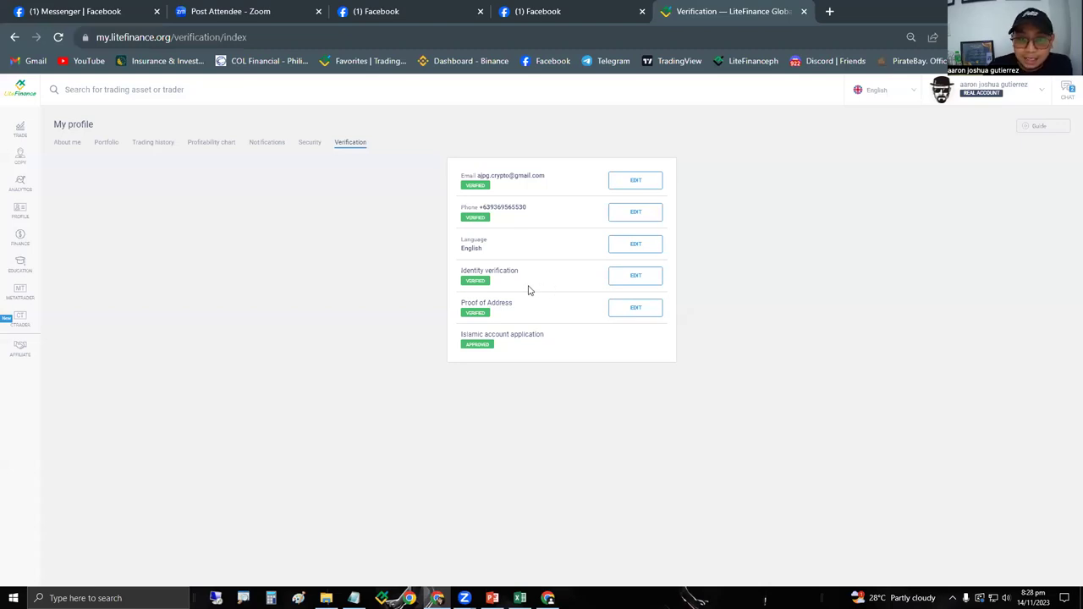
- Review the Identity verification form through to its document upload page, then close it without adding a file
click(625, 282)
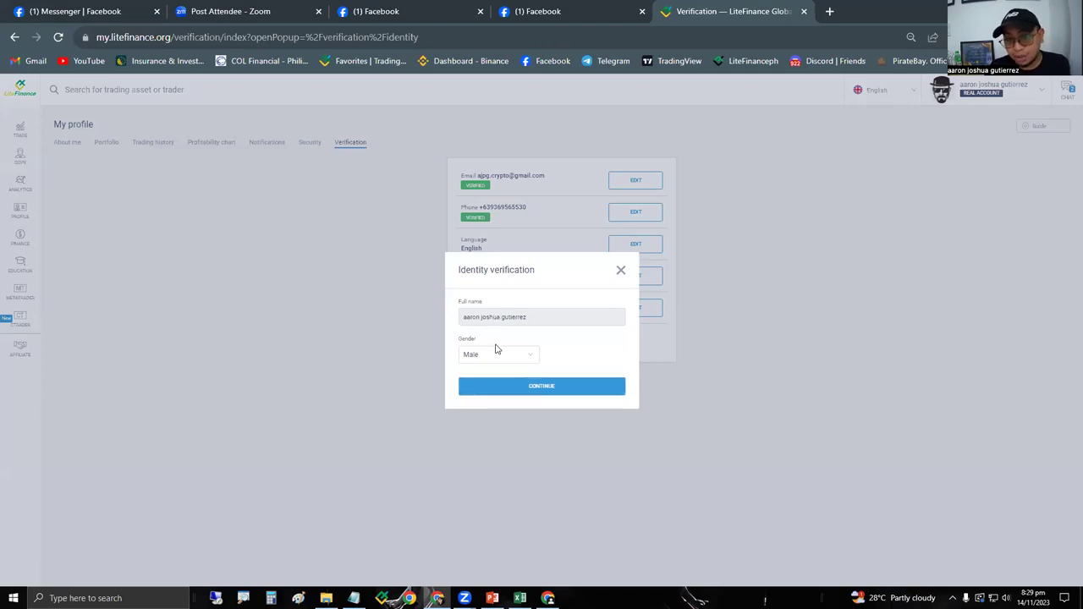
click(518, 397)
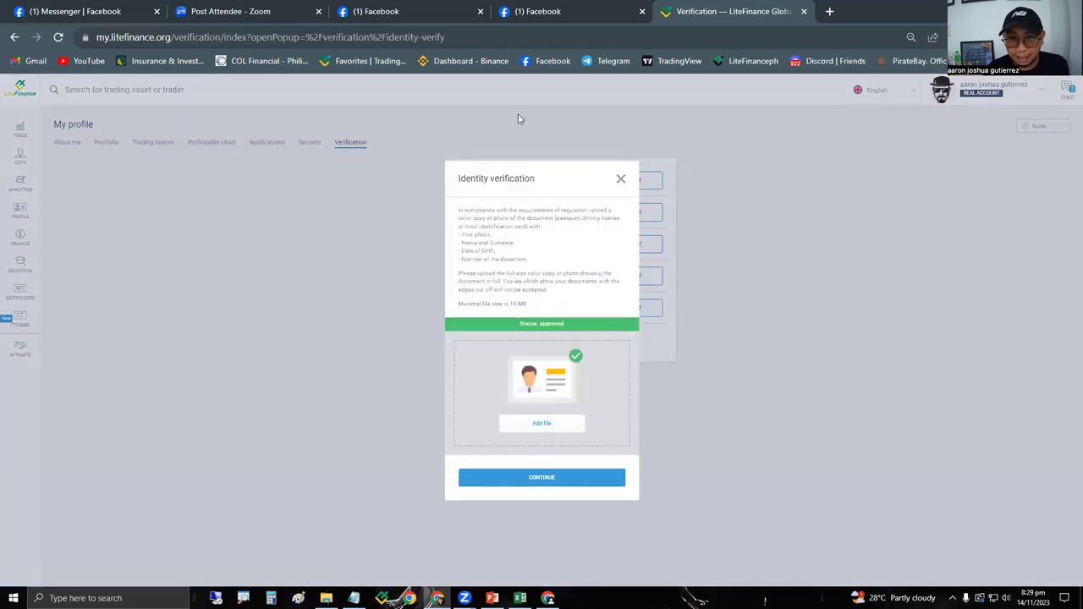
drag(522, 127, 582, 143)
click(582, 149)
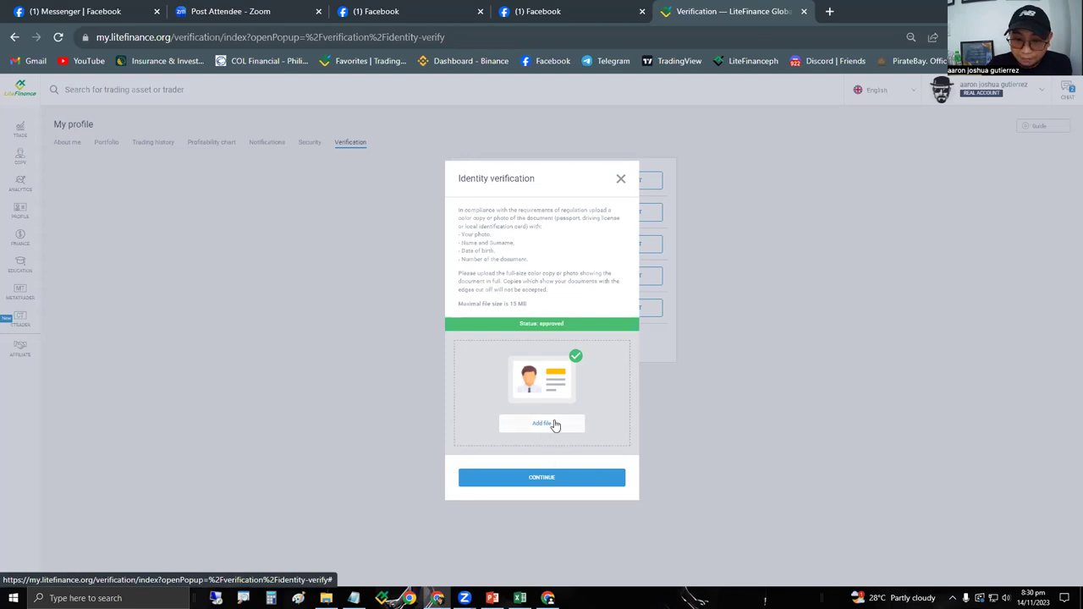
click(620, 181)
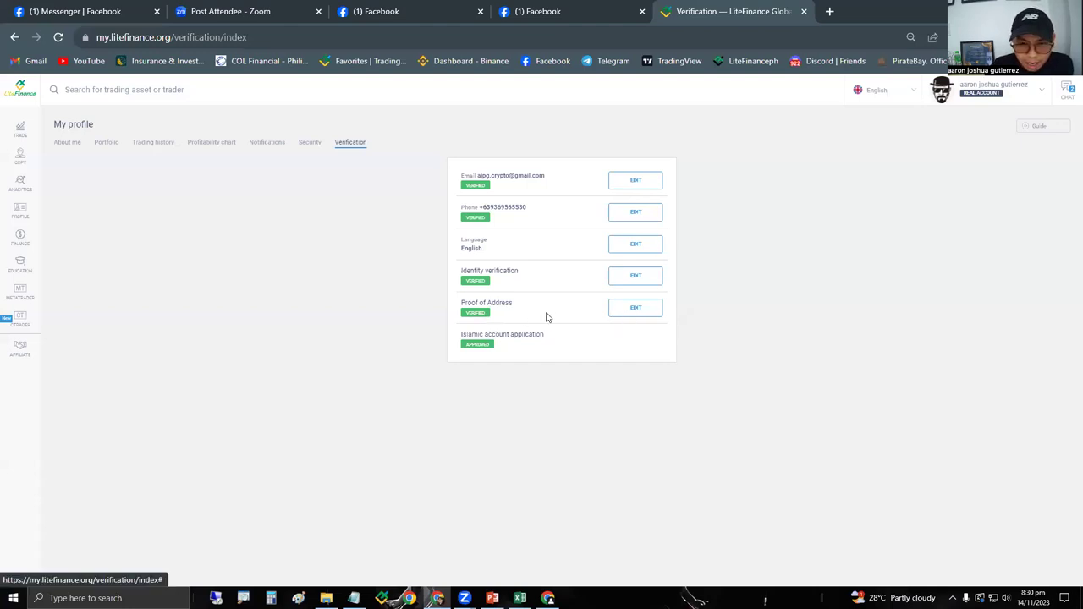
- Review the Proof of Address form, highlighting the address field, continue to its document upload page, and close it
click(621, 312)
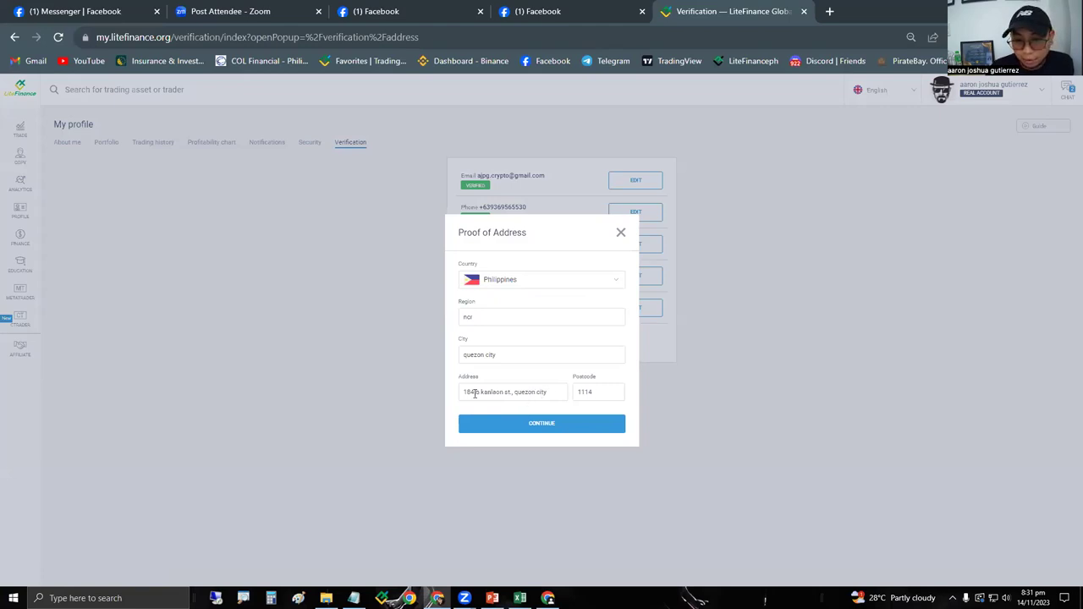
triple_click(537, 392)
click(484, 391)
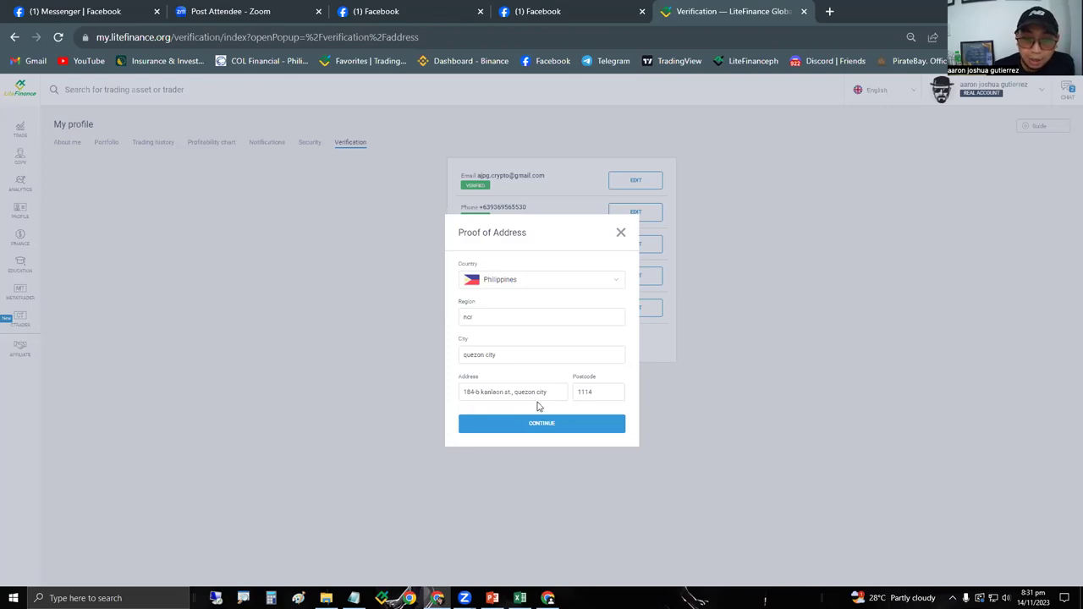
drag(550, 392, 462, 393)
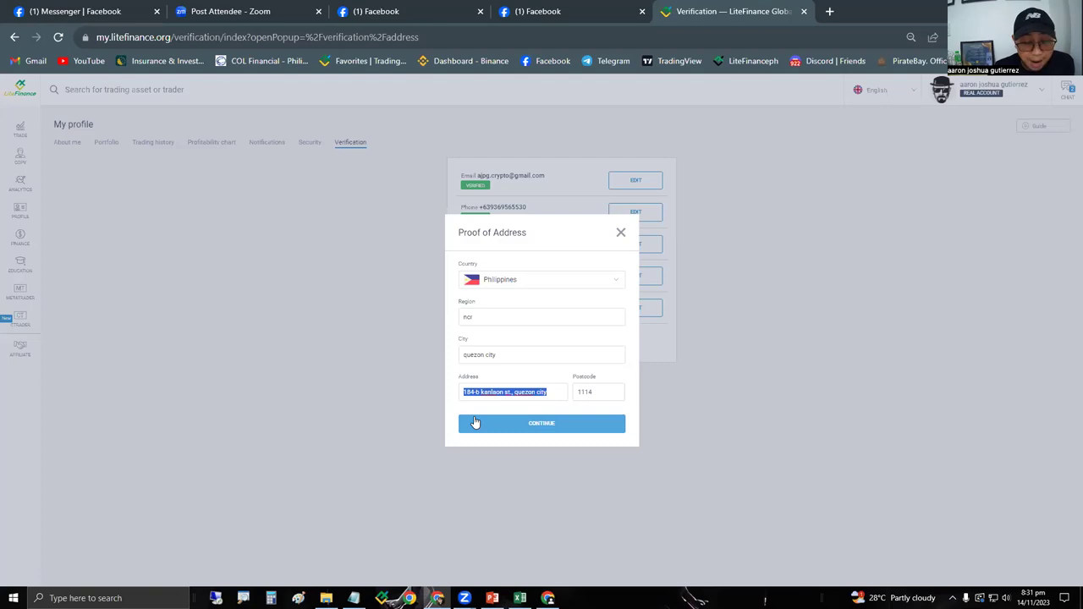
click(475, 410)
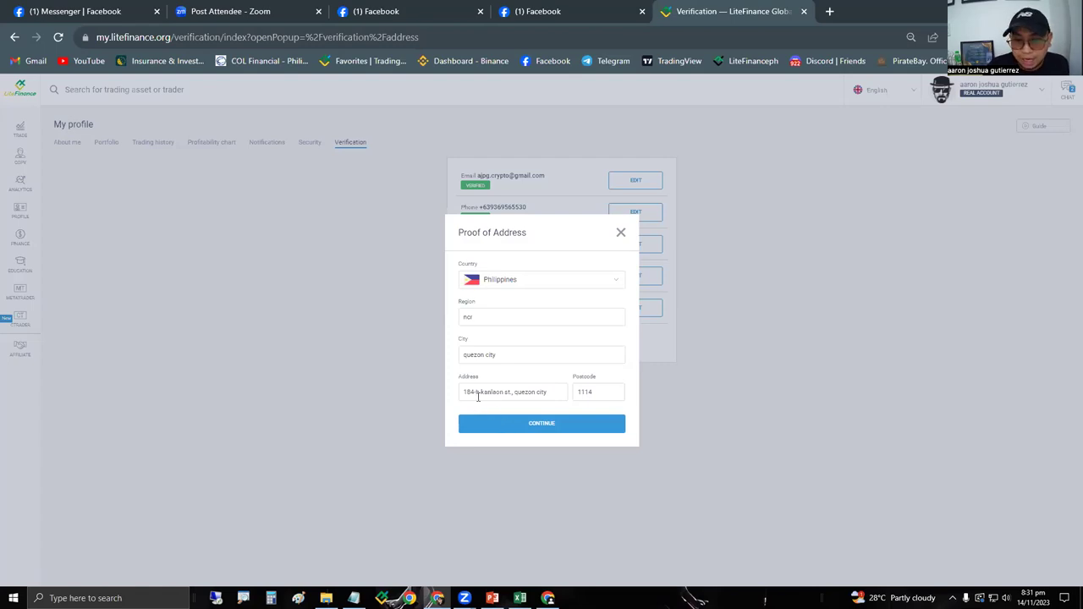
click(549, 429)
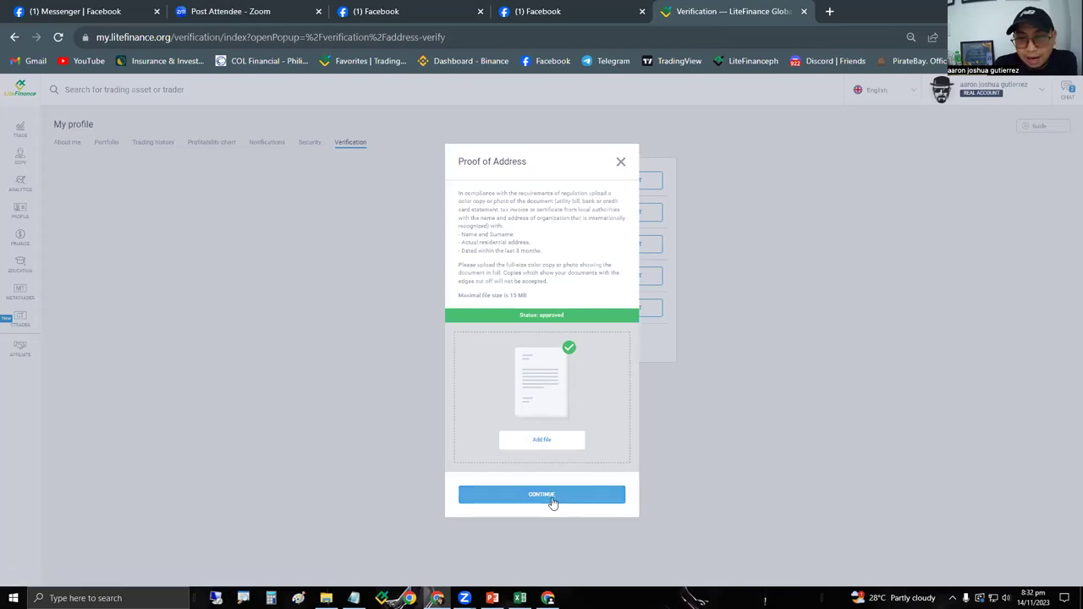
click(622, 164)
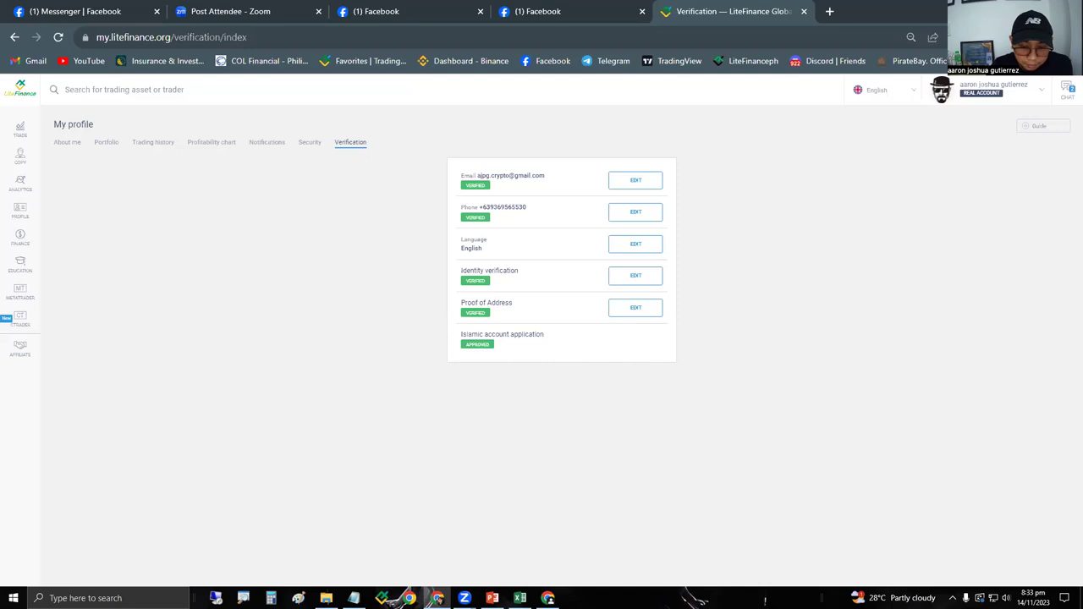
- Switch to PowerPoint to show the How to Complete Verification title slide
mouse_move(491, 599)
click(446, 550)
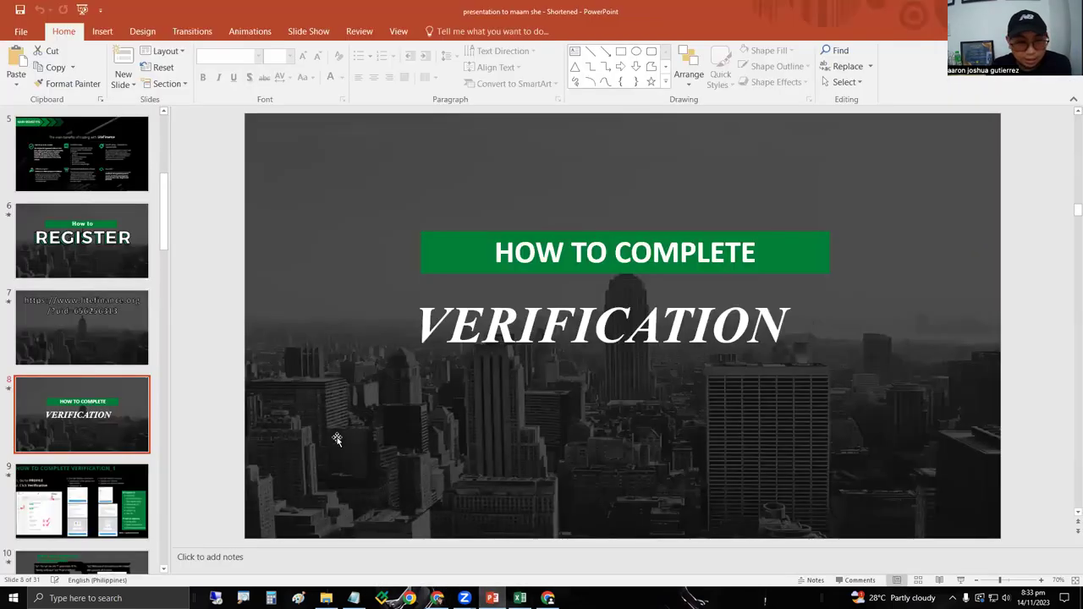
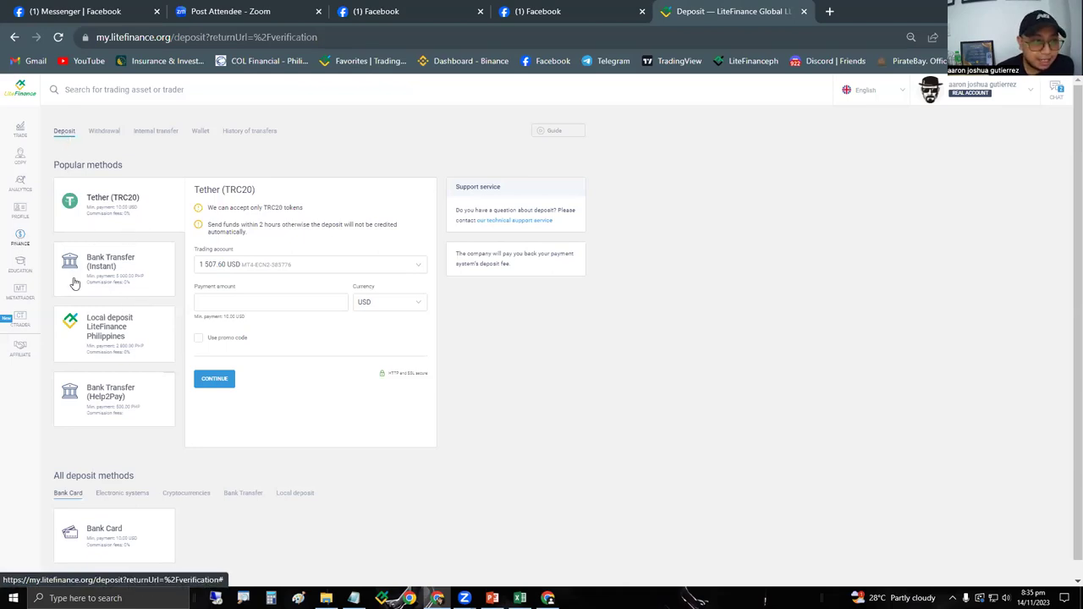
- Fill in a Bank Transfer (Instant) deposit of 5000 PHP to the MT4 ECN trading account and continue to the confirmation summary
click(142, 274)
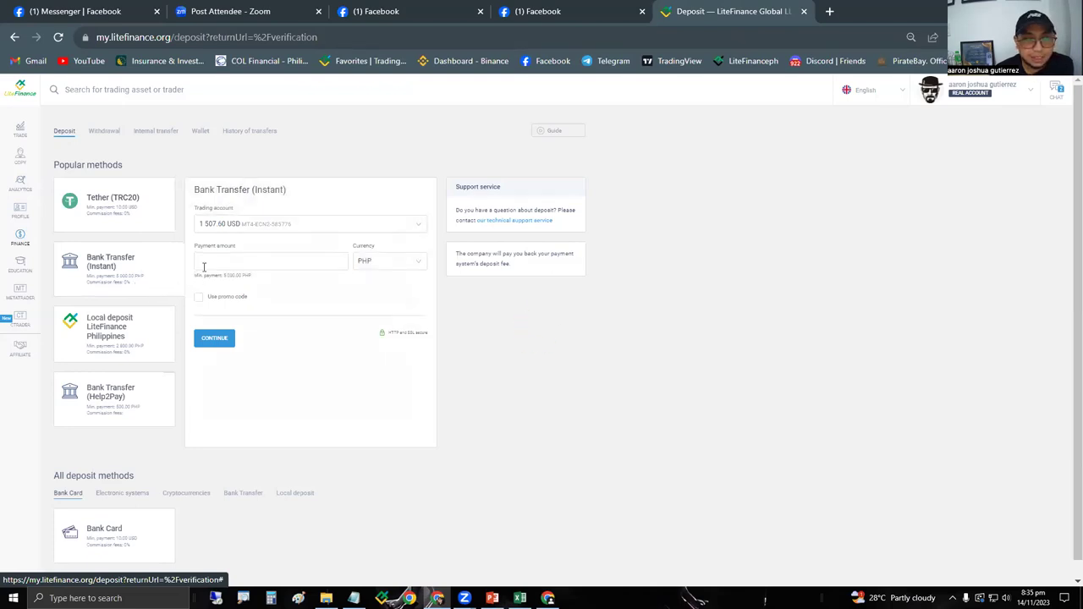
click(240, 225)
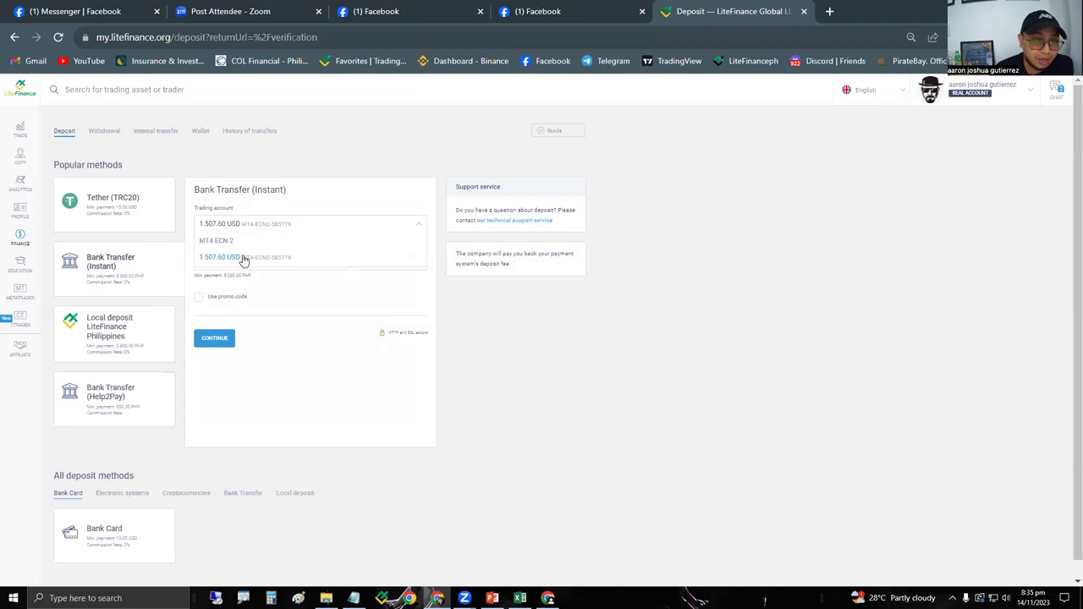
click(244, 258)
click(239, 262)
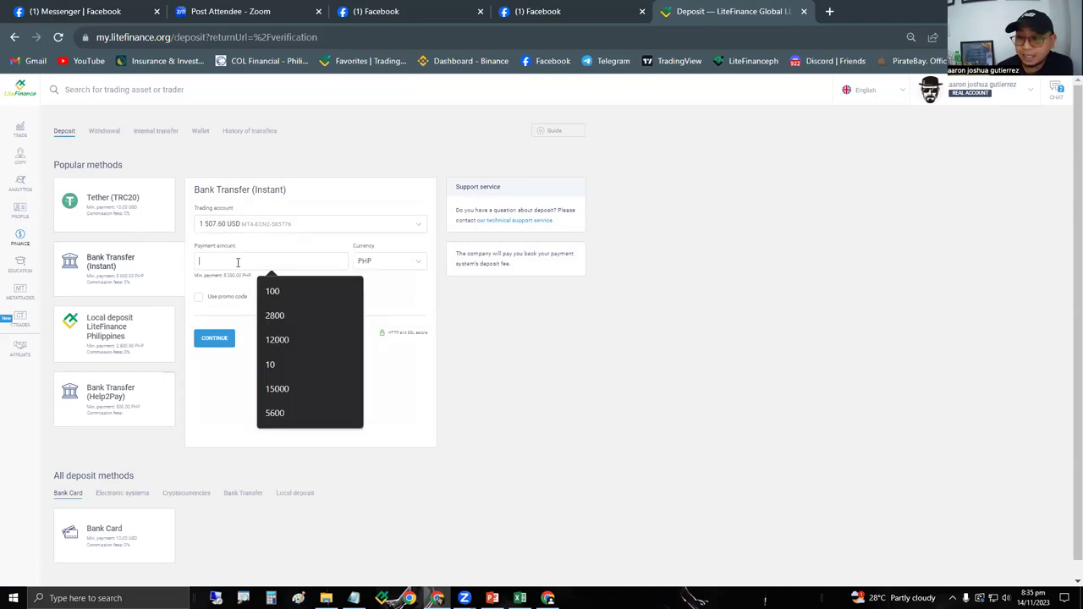
text(5000)
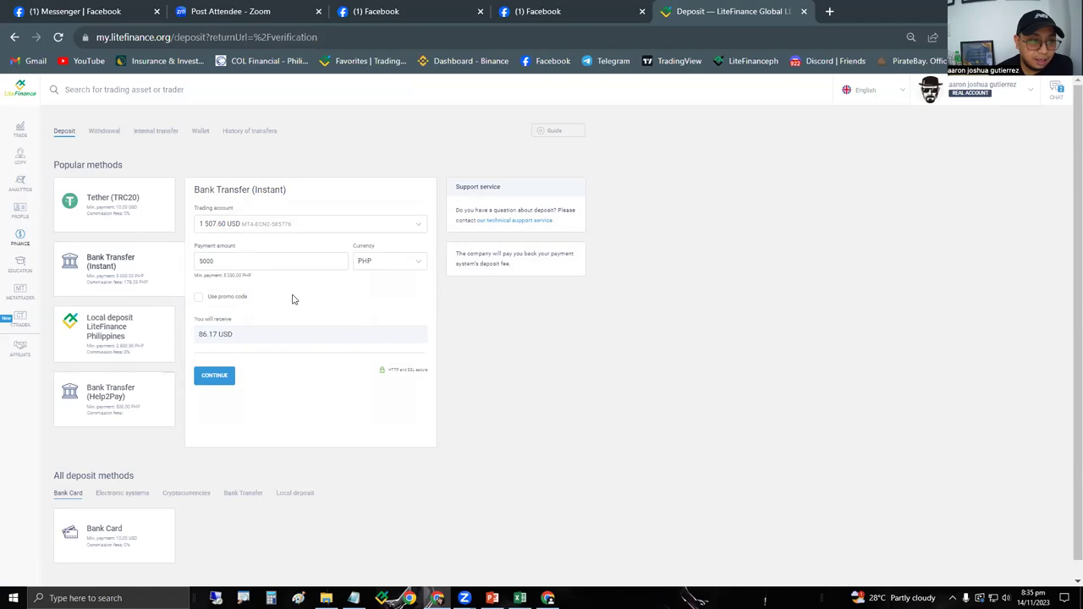
click(211, 379)
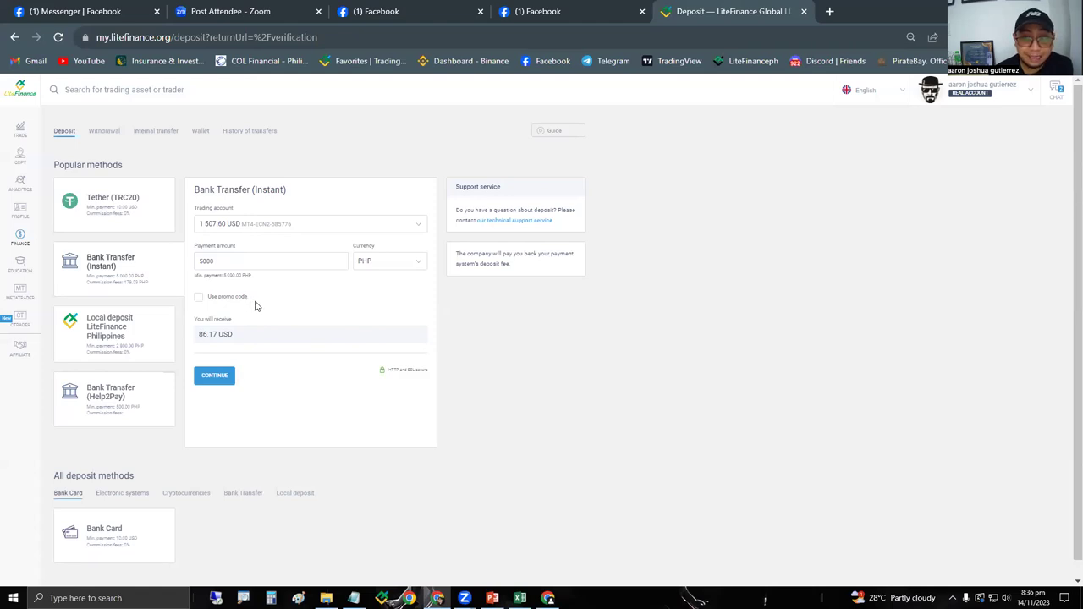
click(225, 379)
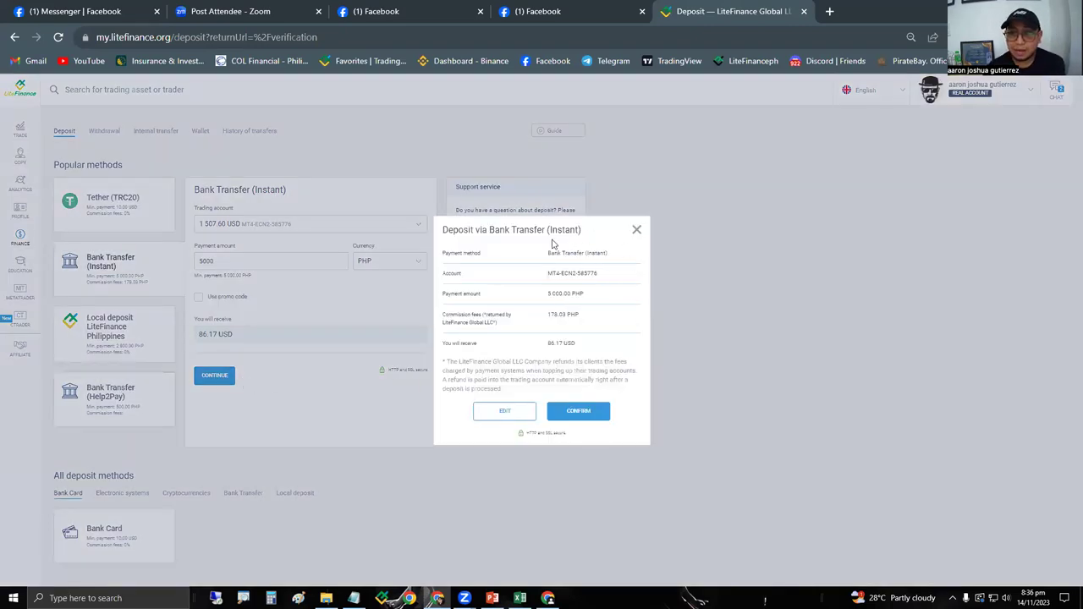
- Highlight the amount to be received in the Bank Transfer (Instant) summary and confirm the 5,000 PHP deposit
drag(547, 343, 566, 343)
click(565, 343)
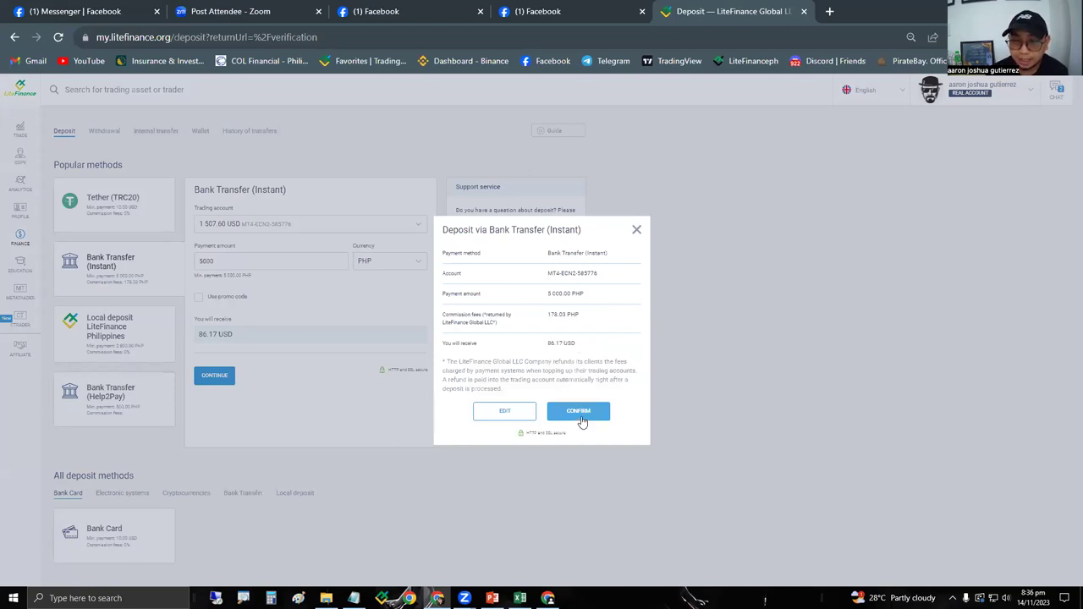
click(581, 415)
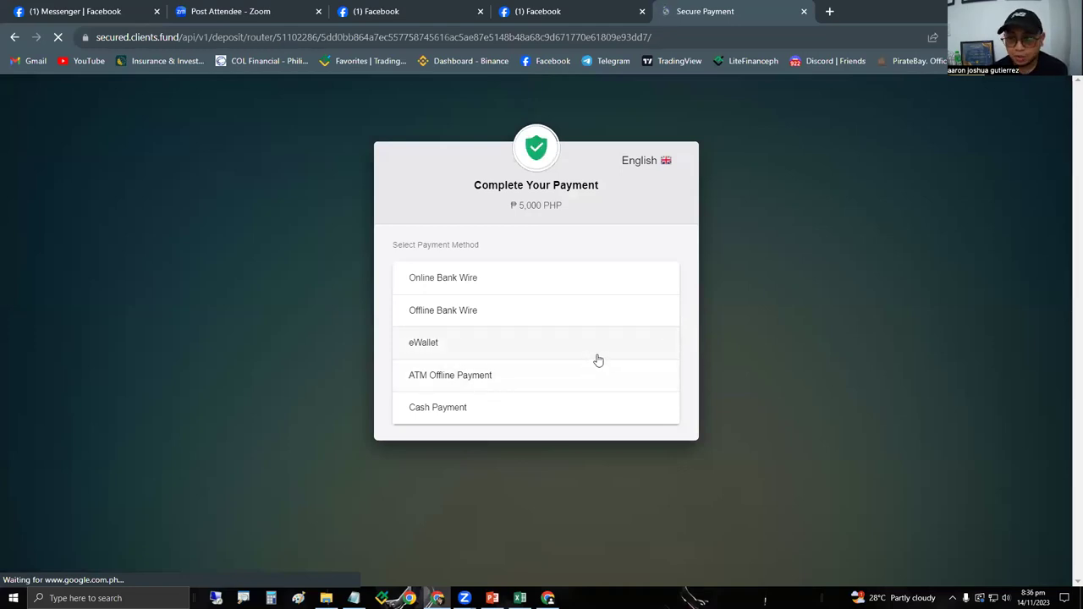
- Choose eWallet with Globe GCash as the payment method, proceed to the GCash login page, and activate its mobile number field
click(434, 351)
scroll(512, 389, down, 2)
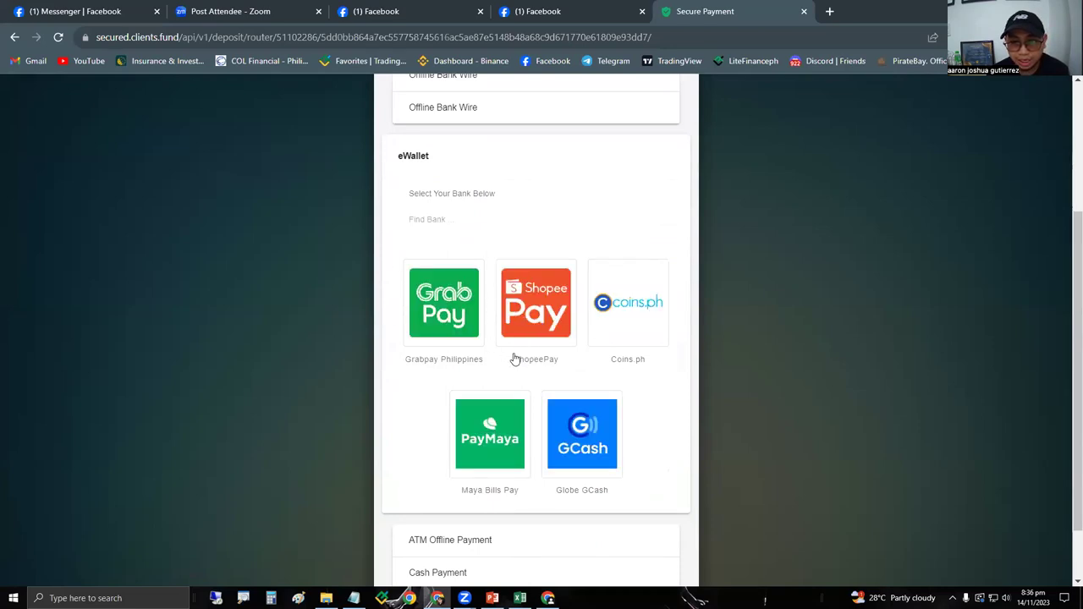
scroll(579, 423, down, 1)
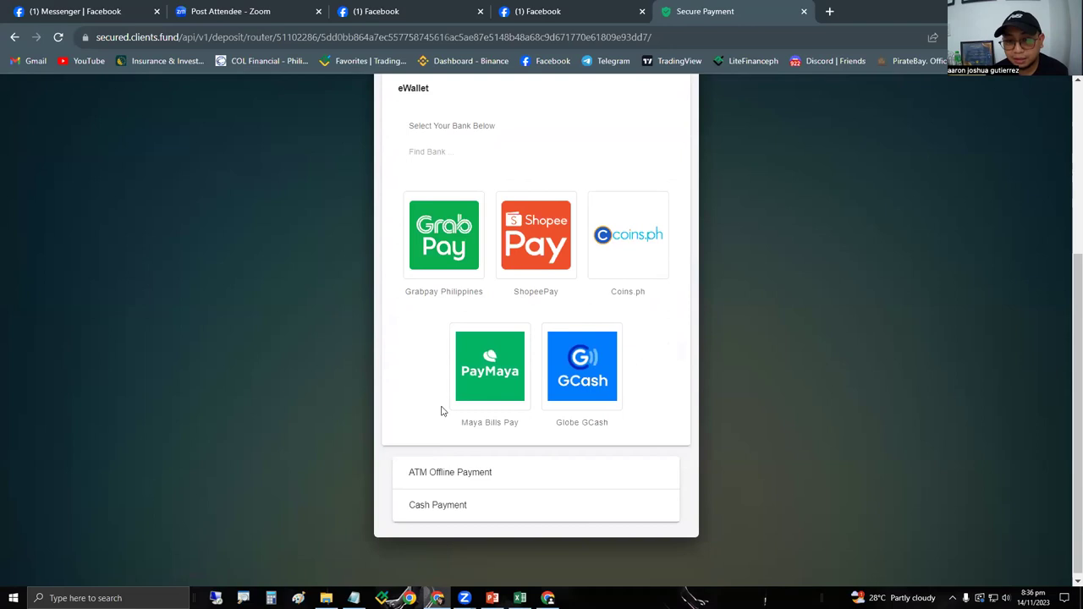
click(584, 378)
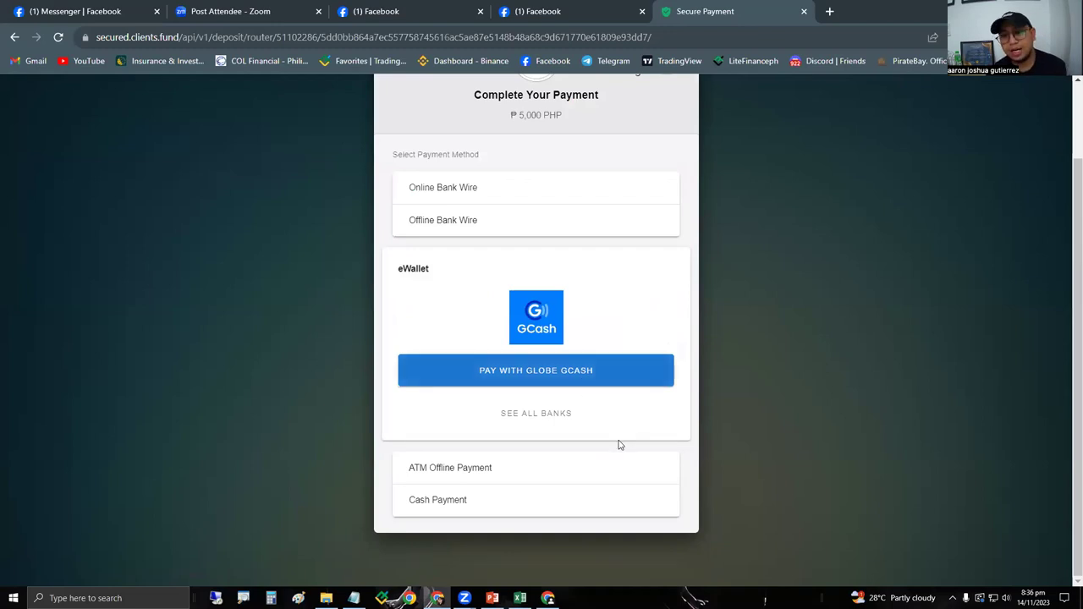
click(575, 380)
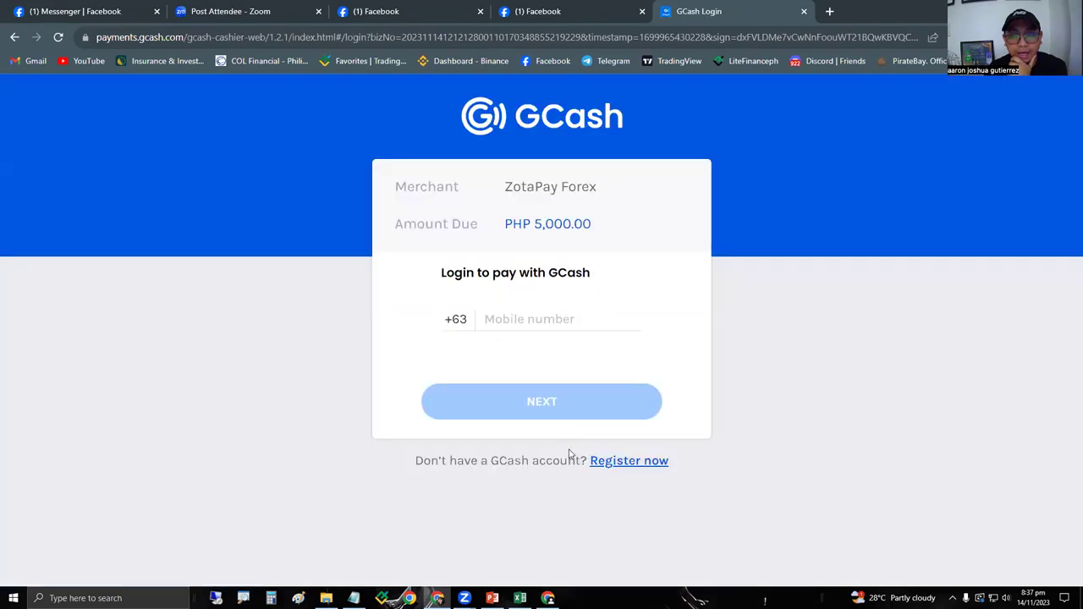
click(498, 319)
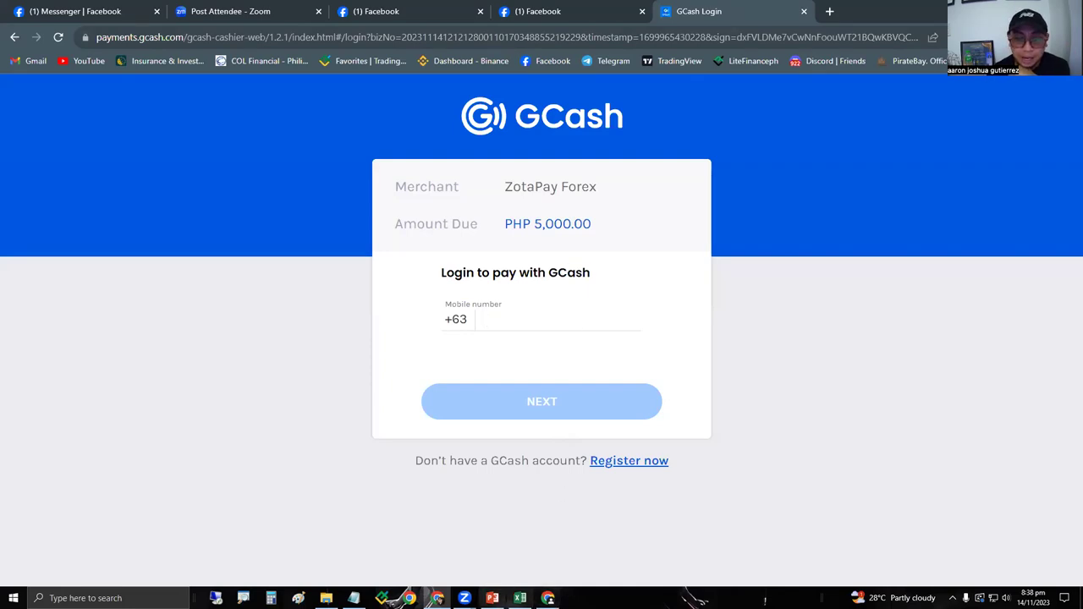
- Leave the GCash login page without paying and return to the LiteFinance favorites trading page
mouse_move(548, 598)
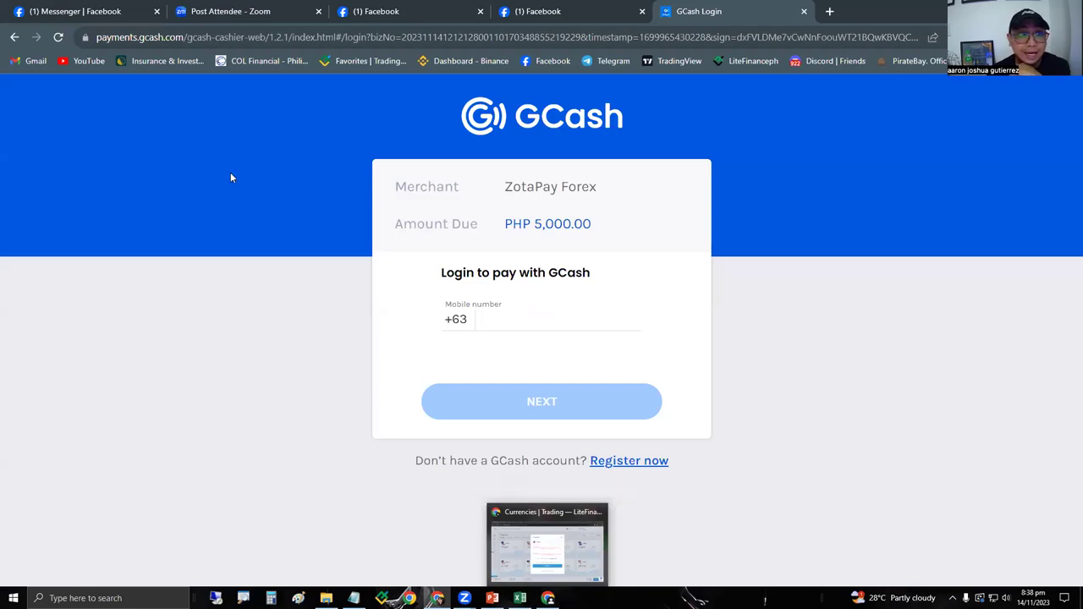
click(48, 107)
click(15, 37)
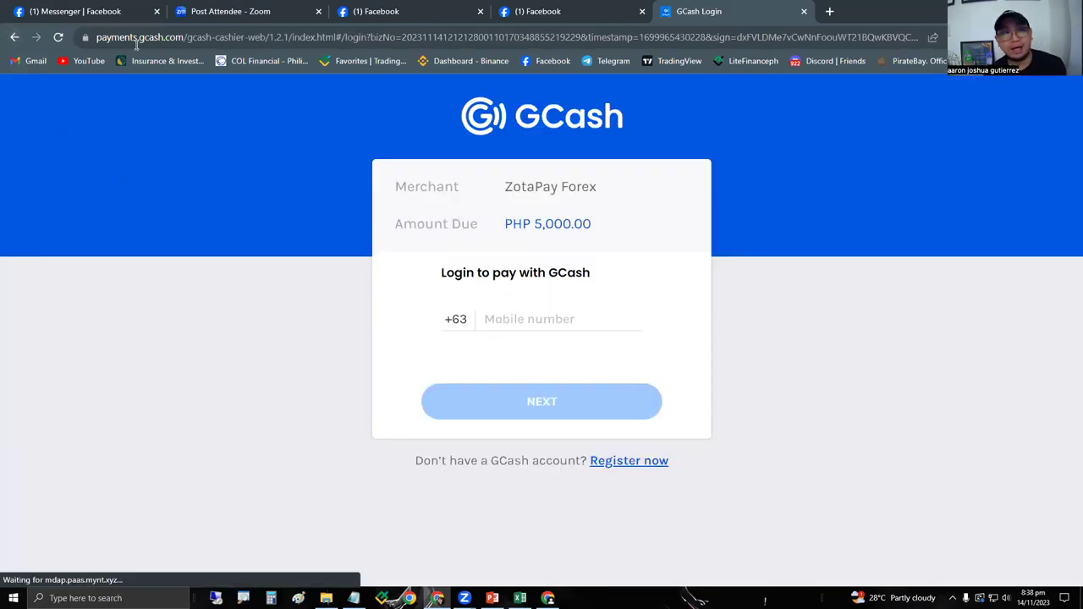
click(346, 63)
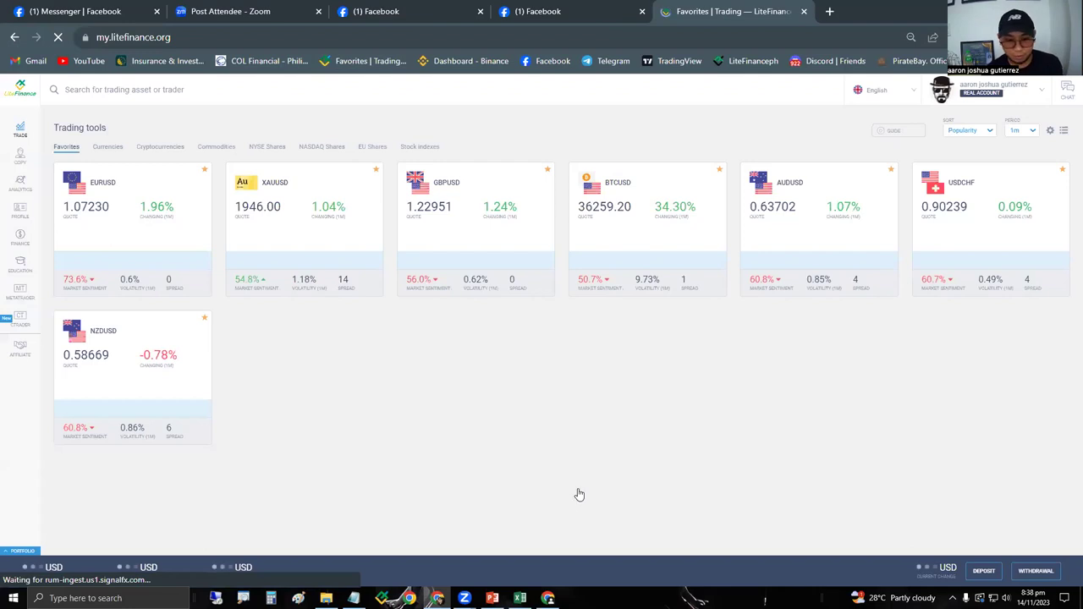
click(492, 598)
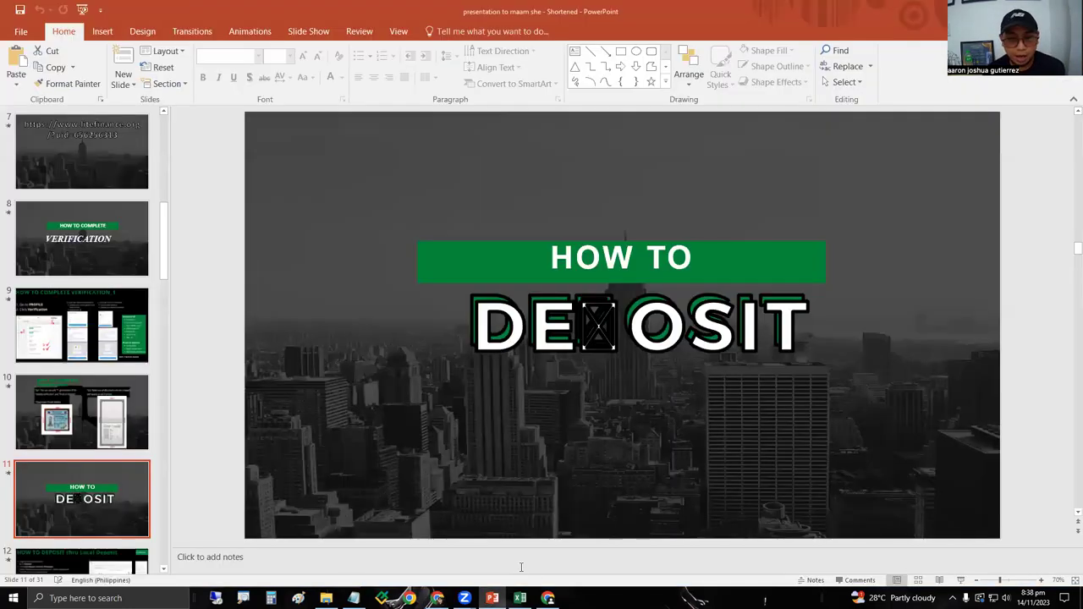
click(548, 598)
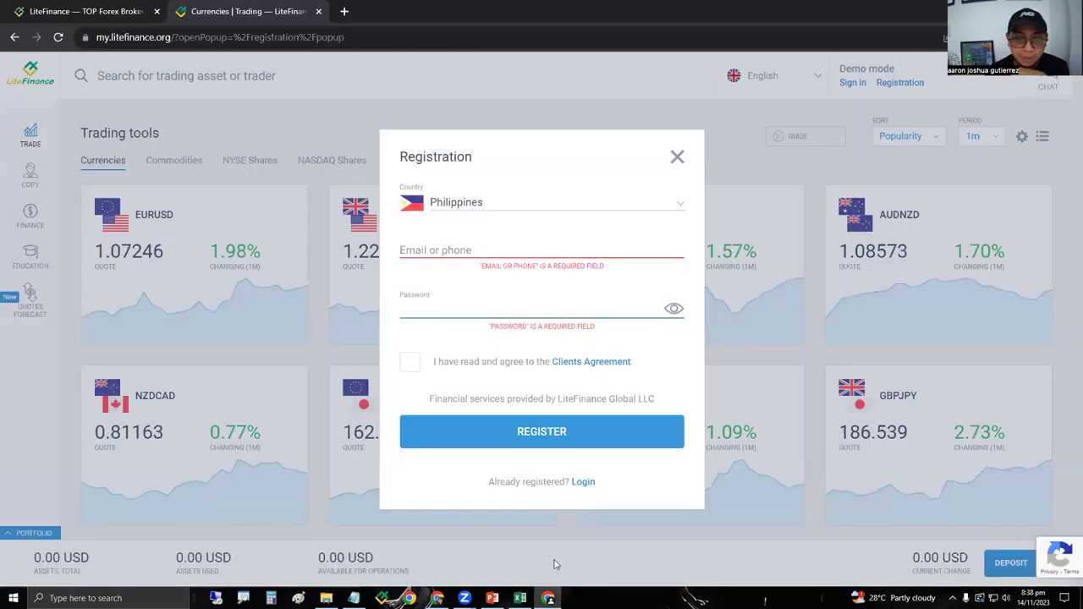
click(437, 598)
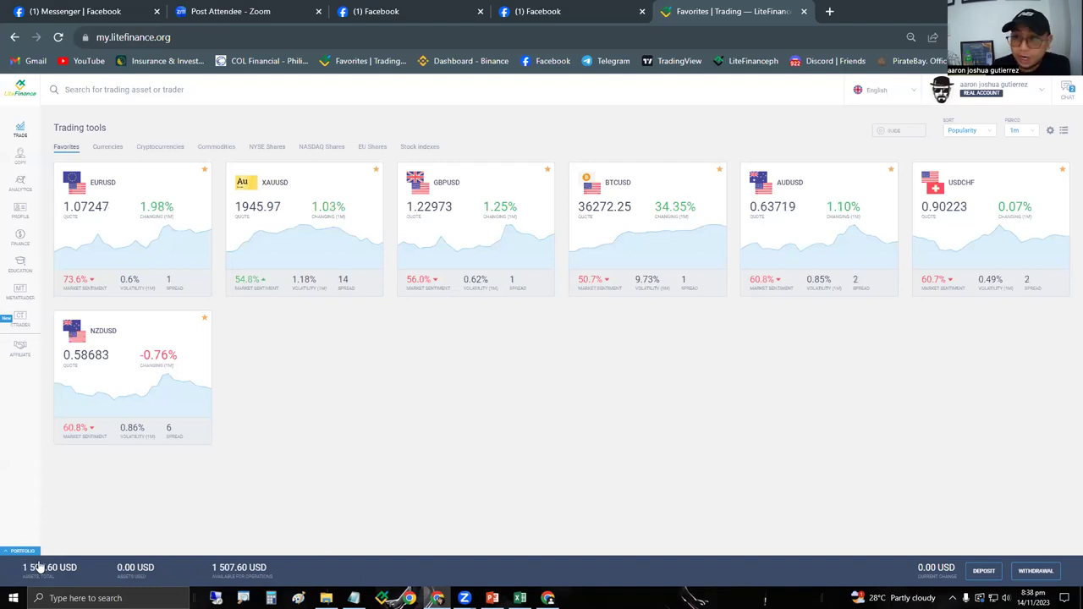
- View the history of transfers in the Finance section and open the My profile page
click(18, 246)
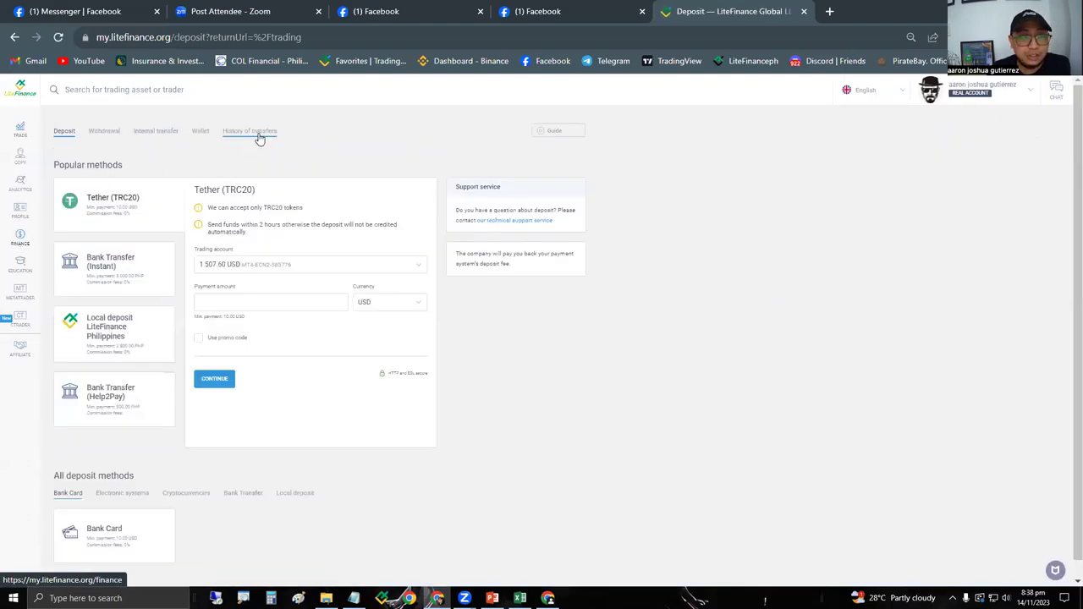
click(260, 137)
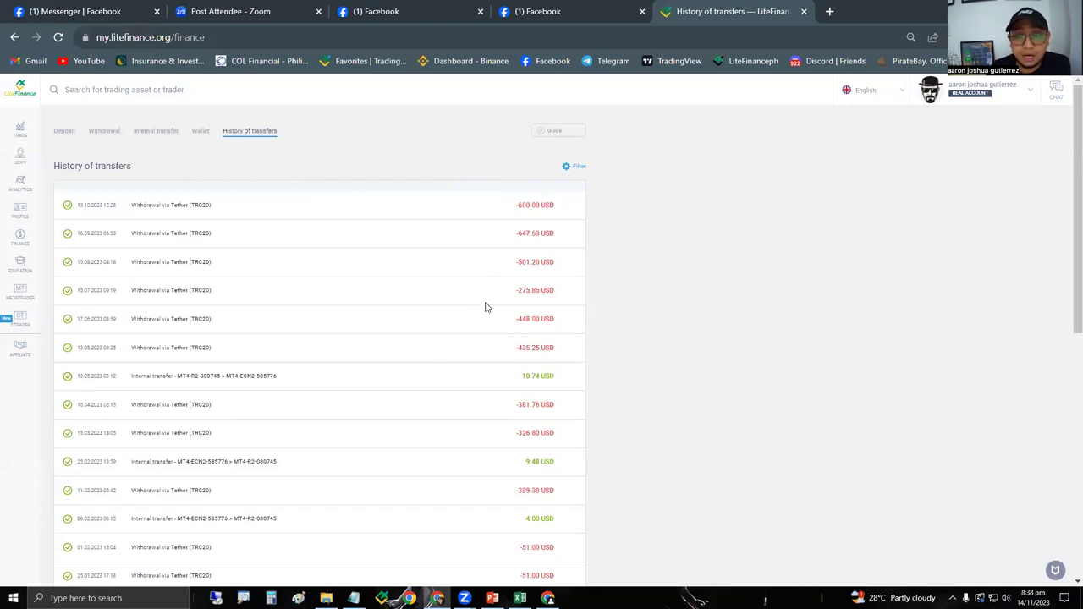
click(23, 218)
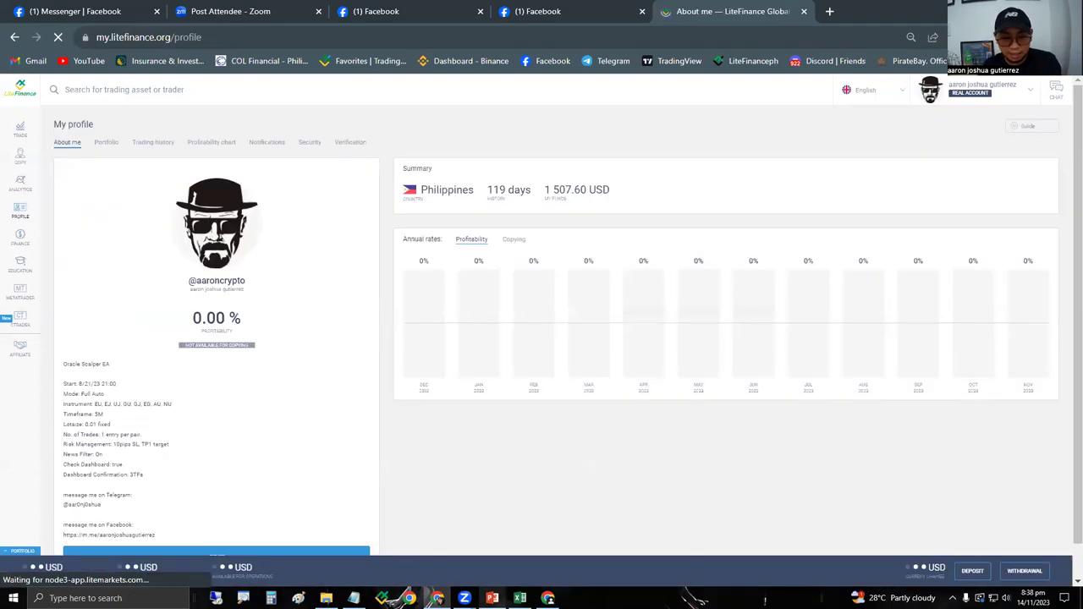
- Switch to PowerPoint and show the How to Deposit thru Local Deposit_2 slide with sample deposit slips
click(492, 598)
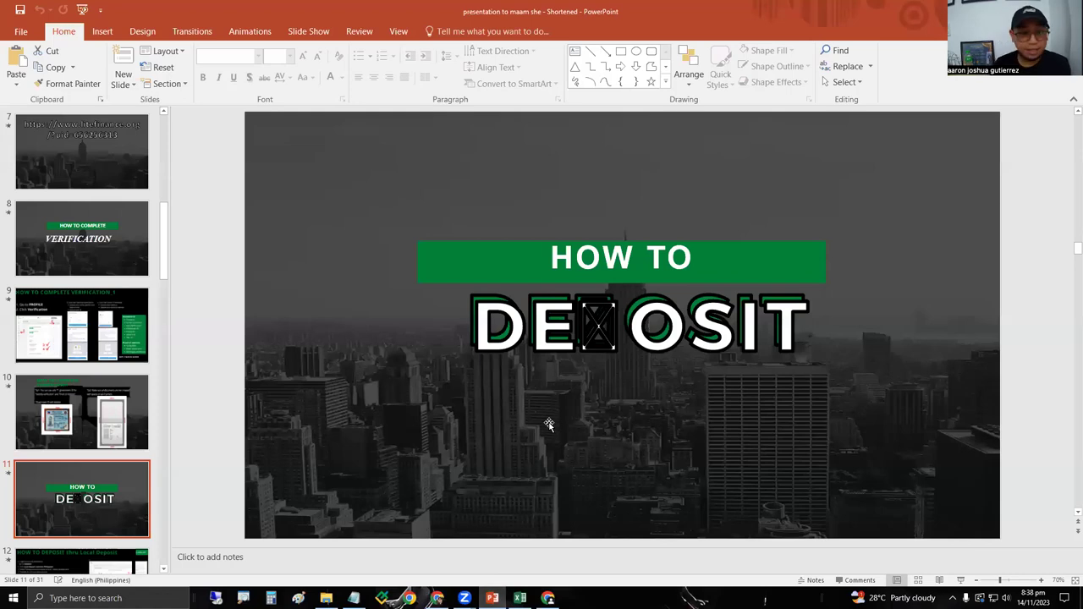
scroll(548, 423, down, 1)
scroll(549, 426, down, 2)
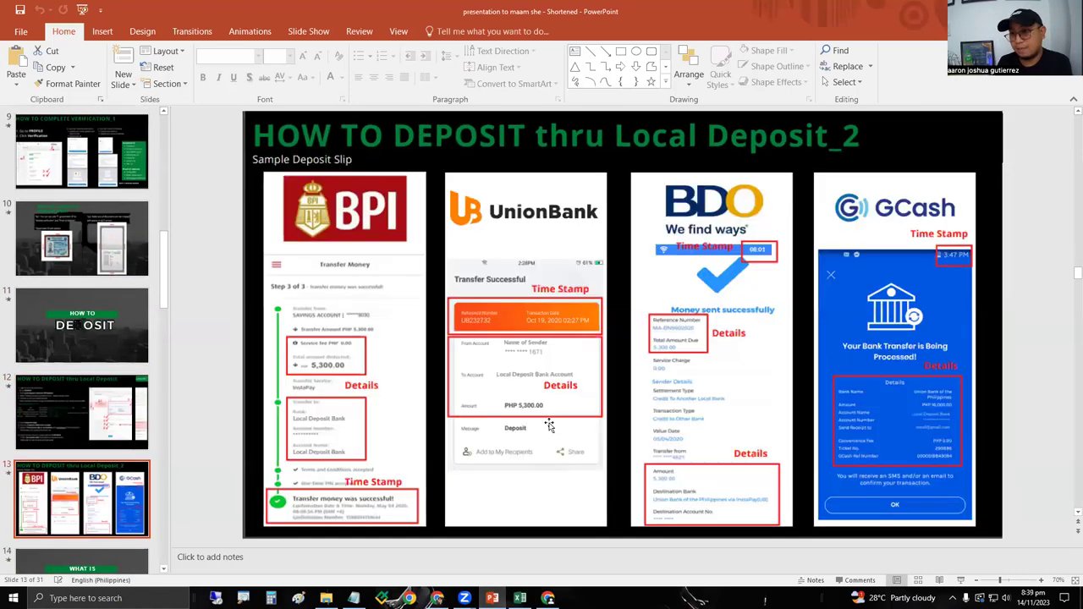
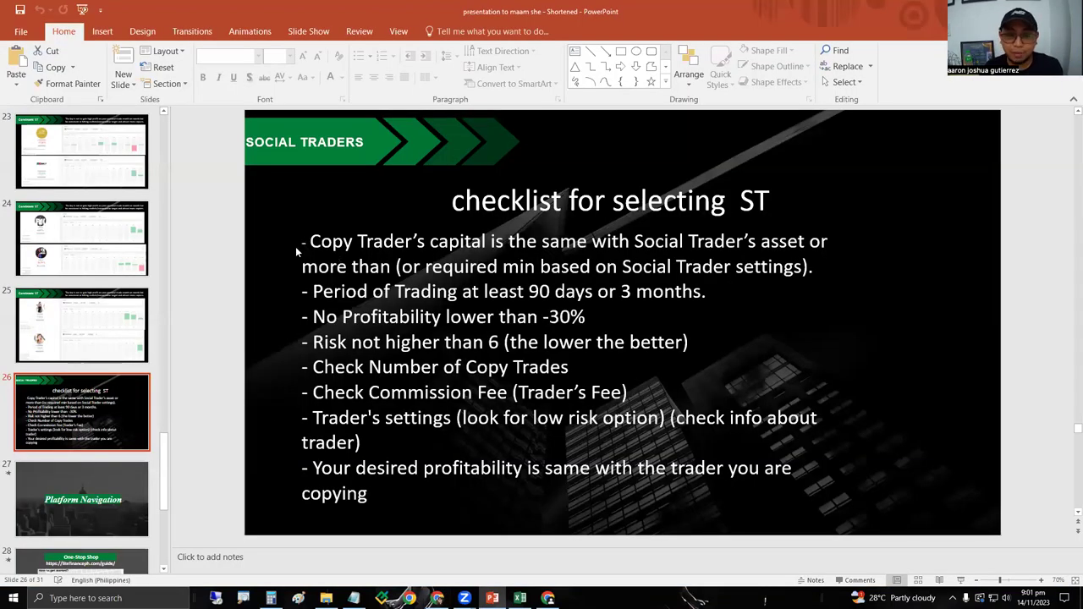
key(alt+Tab)
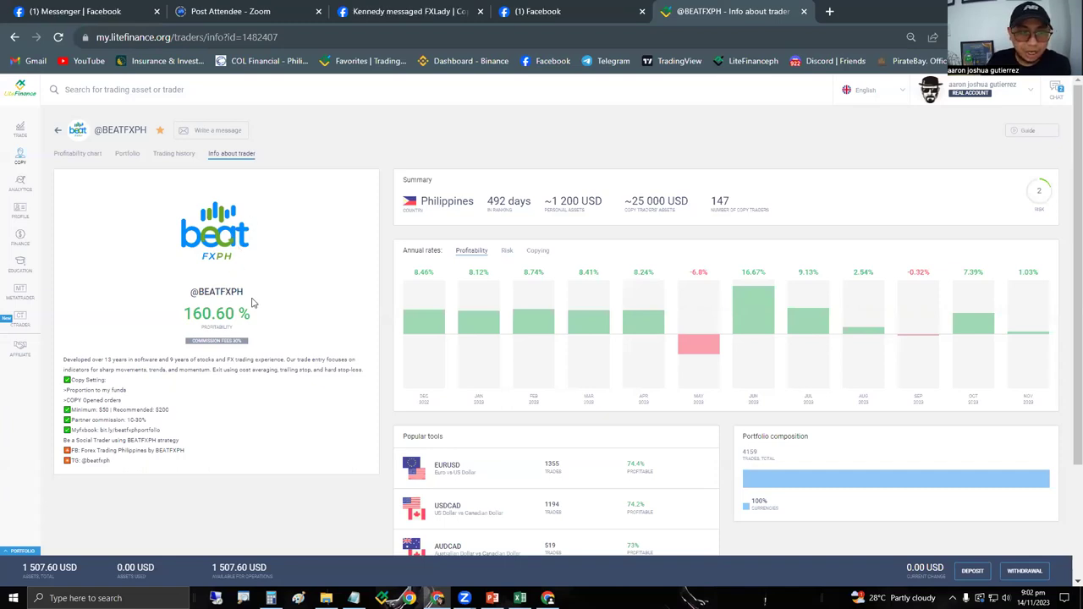
drag(244, 295, 194, 293)
click(271, 333)
drag(188, 314, 274, 319)
click(271, 325)
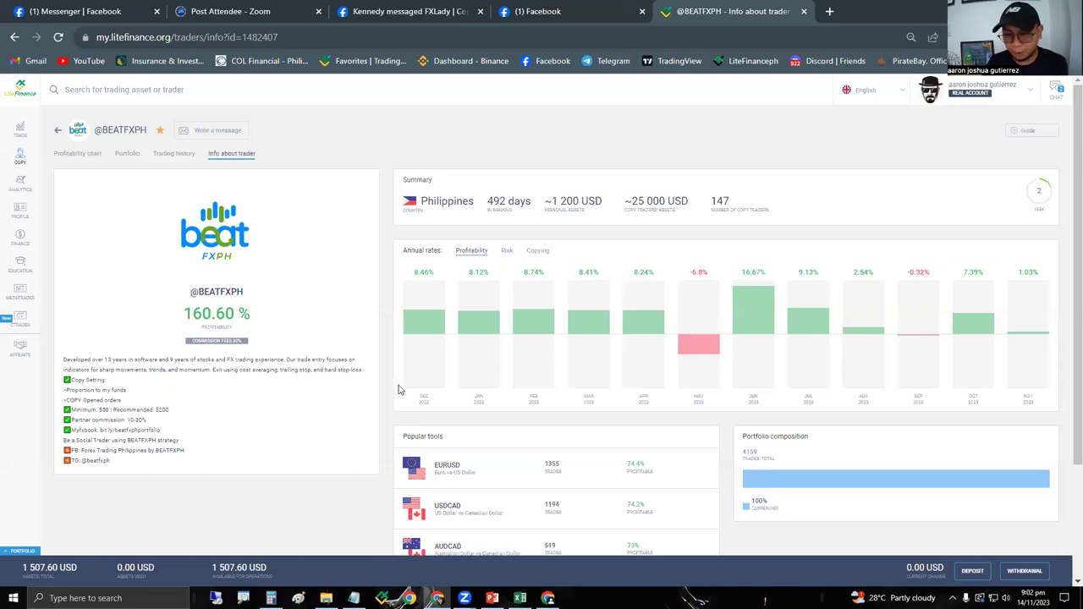
drag(183, 313, 238, 315)
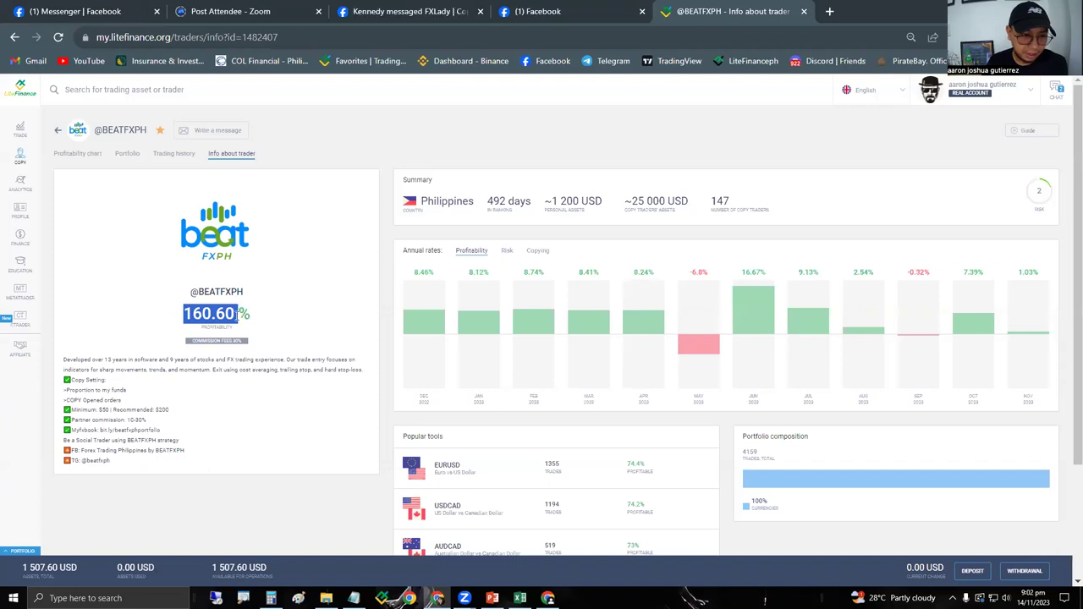
drag(415, 272, 1025, 284)
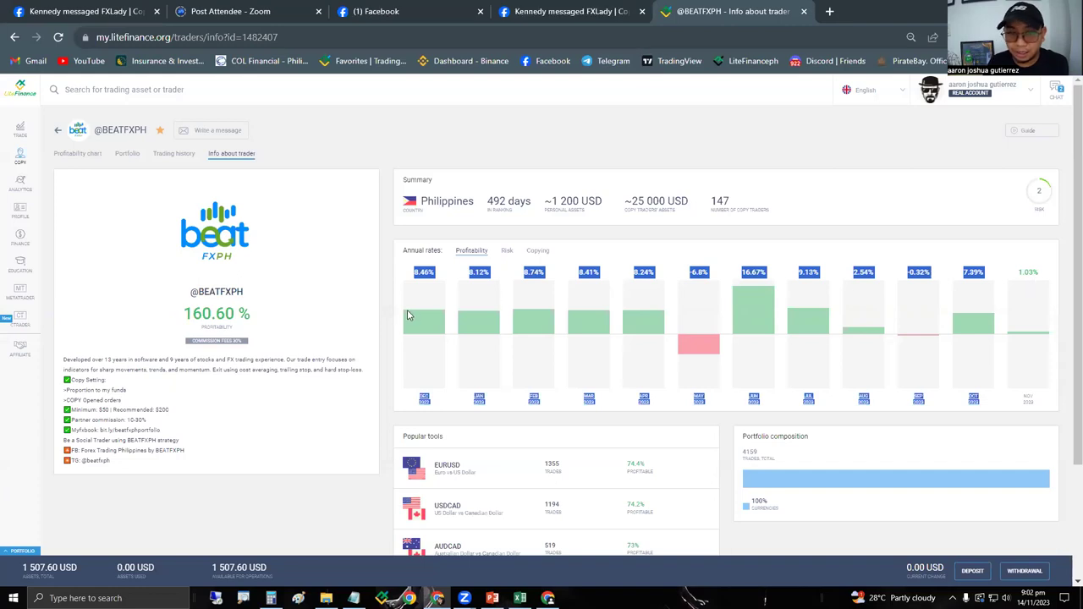
click(329, 305)
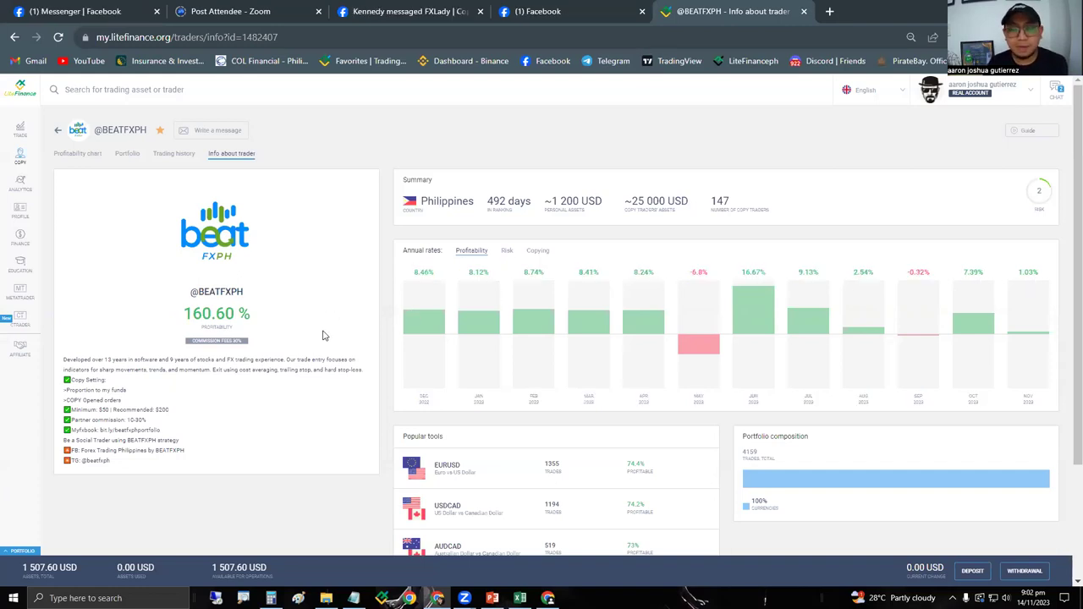
drag(202, 315, 287, 347)
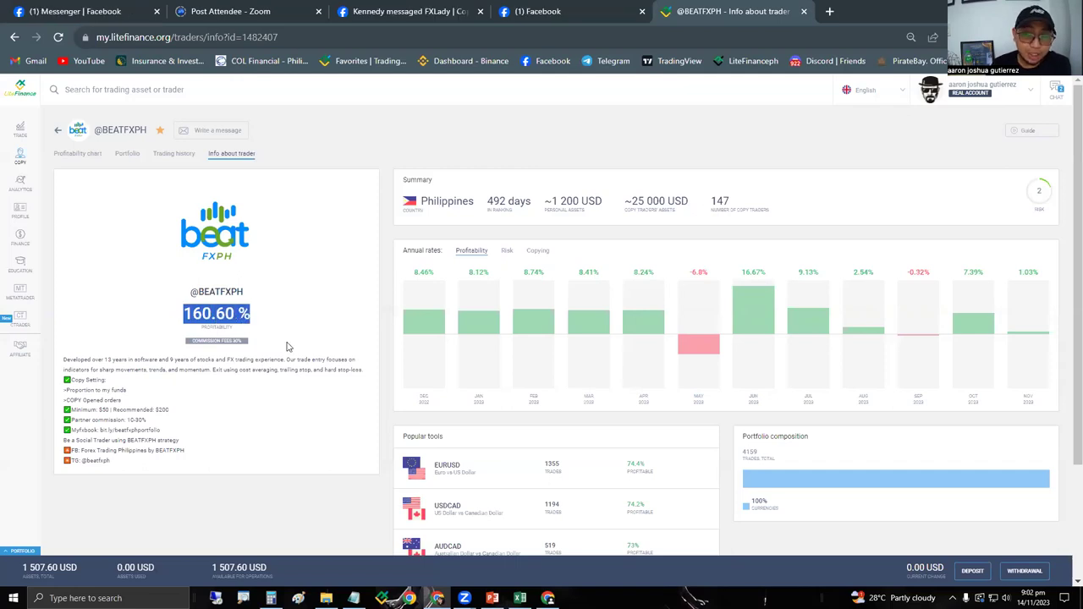
click(292, 345)
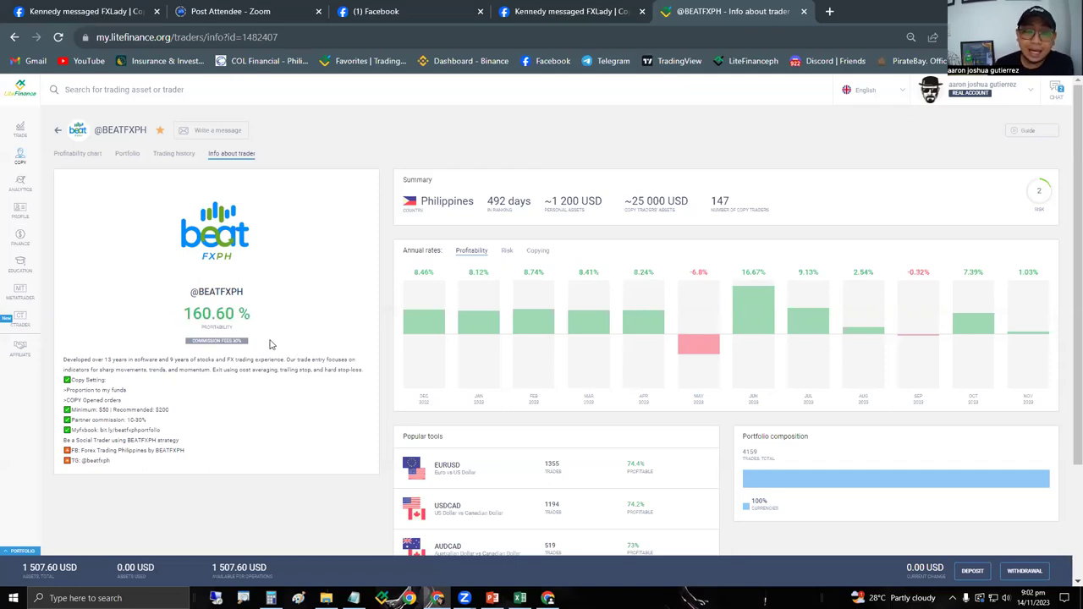
drag(244, 342, 210, 342)
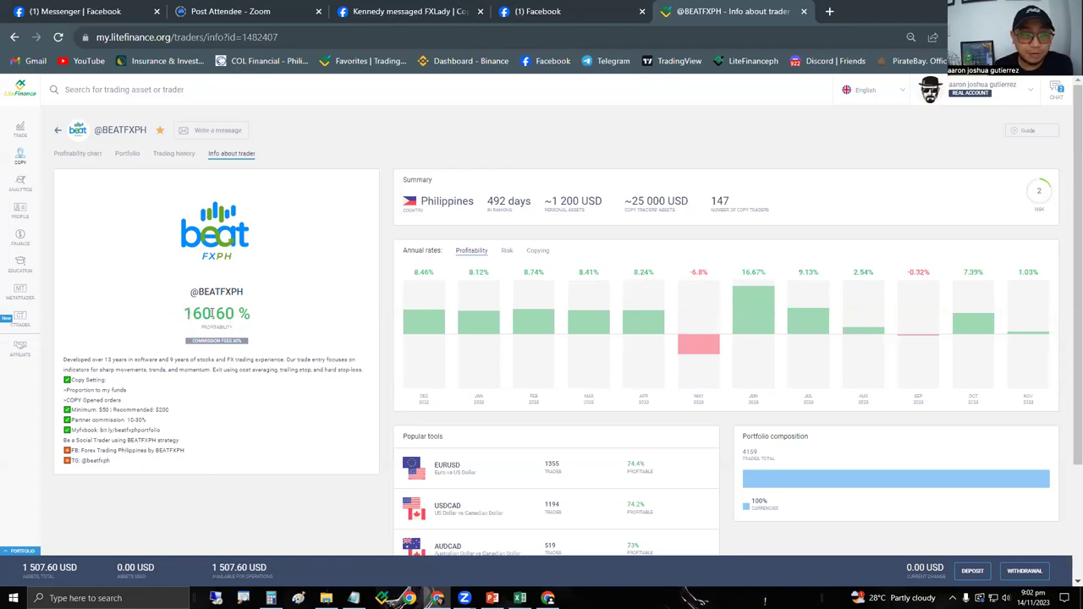
triple_click(245, 313)
click(217, 316)
triple_click(268, 326)
click(271, 339)
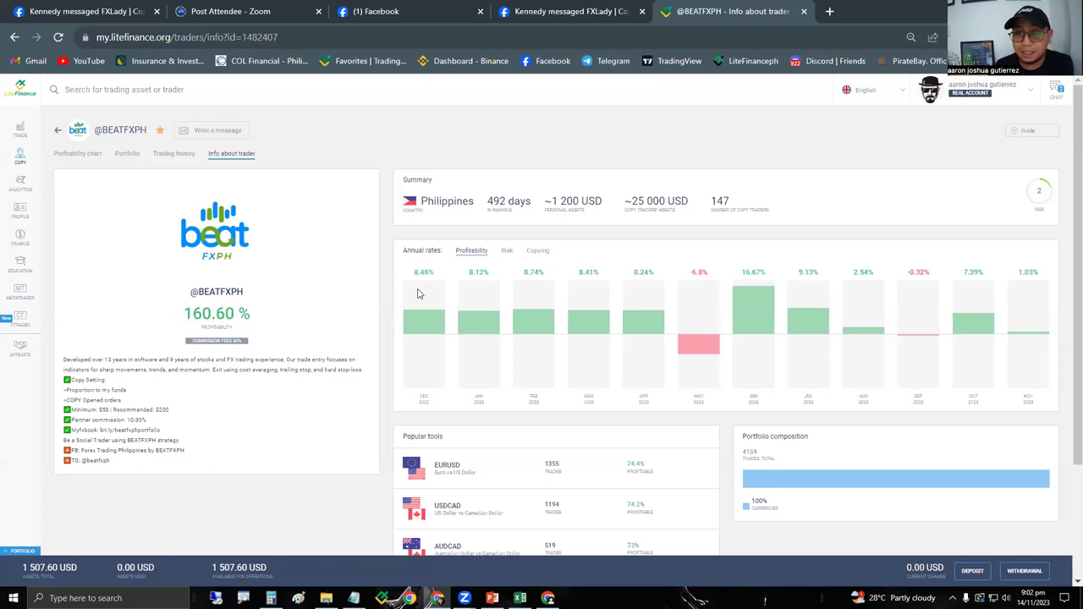
- Highlight individual monthly figures in the annual profitability chart, including April and June, and clear the selection
drag(414, 273, 602, 273)
click(635, 273)
double_click(641, 272)
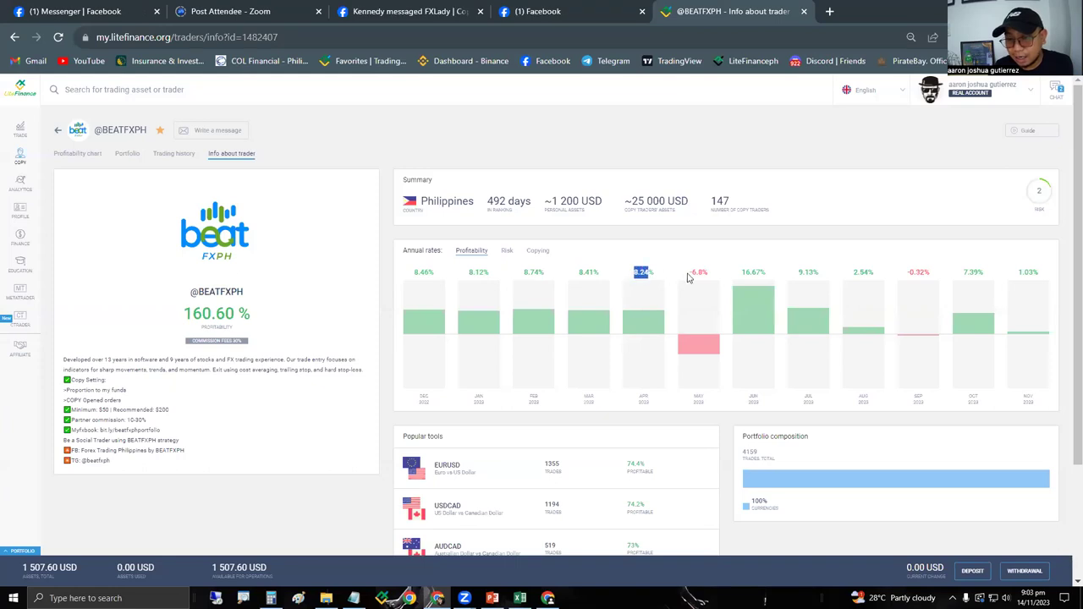
double_click(756, 272)
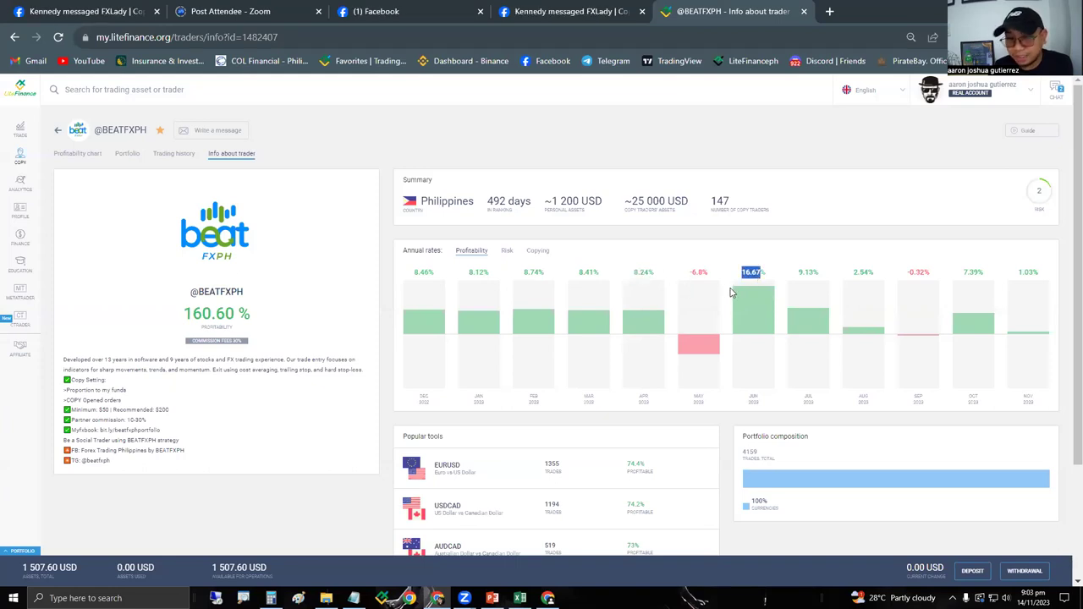
click(285, 331)
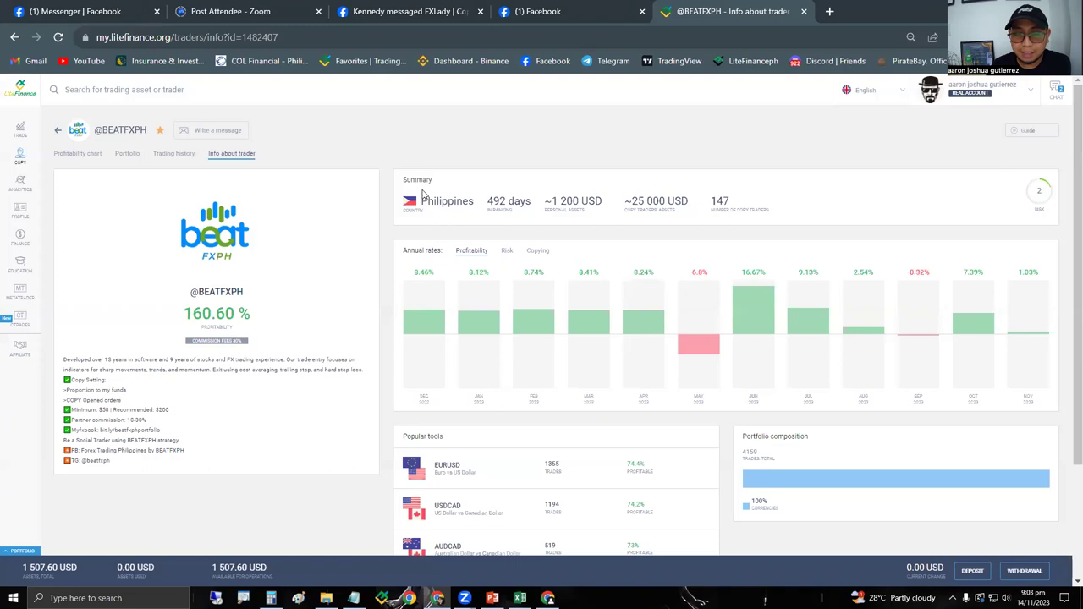
- Highlight the trader's days in ranking and personal assets in the Summary section
drag(488, 201, 507, 201)
click(513, 213)
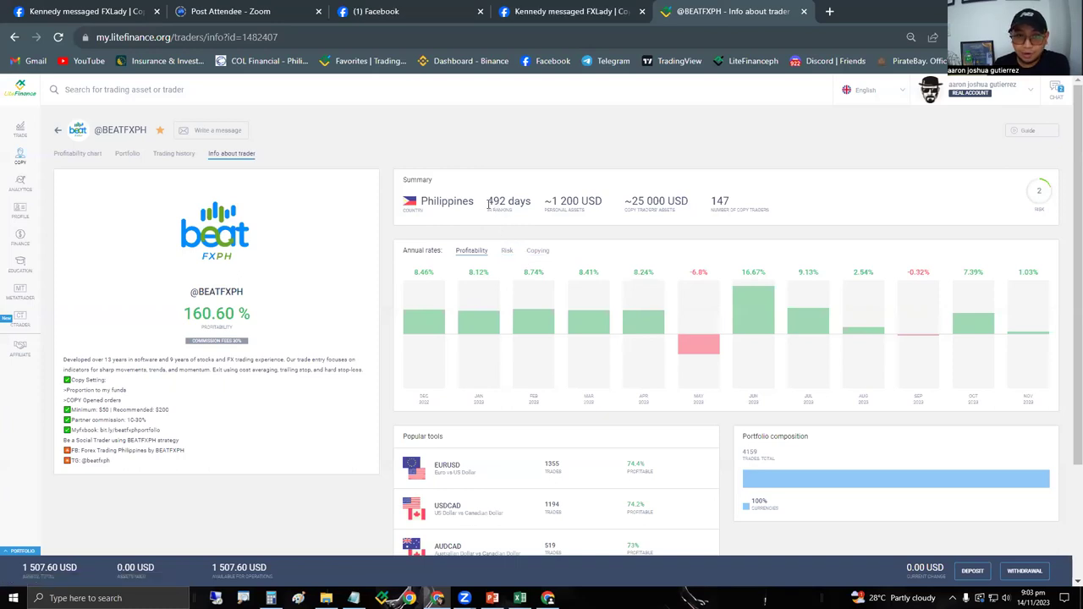
drag(489, 201, 509, 201)
click(517, 218)
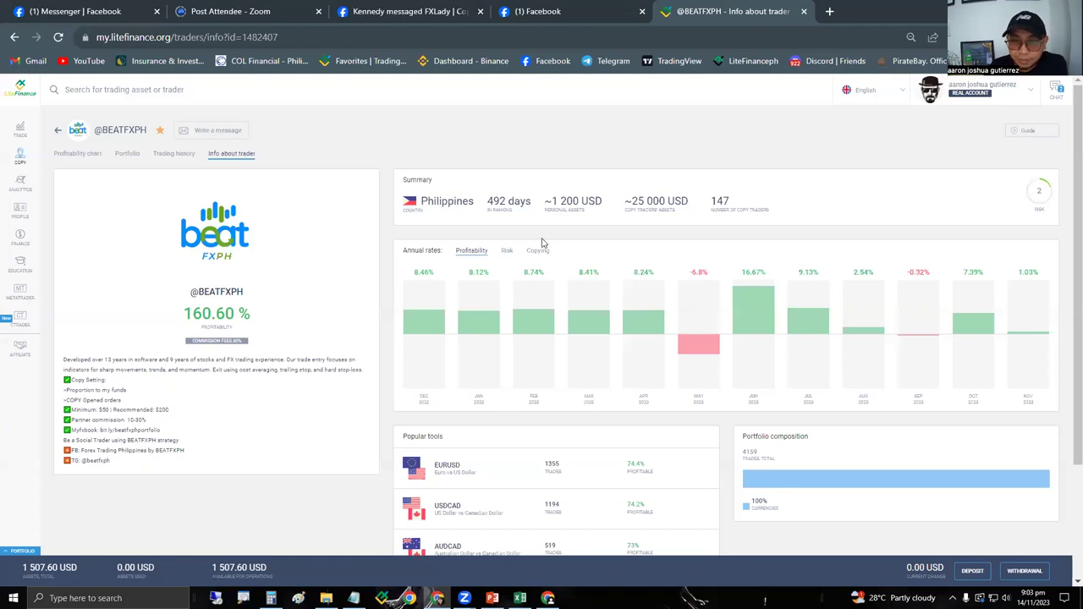
double_click(557, 201)
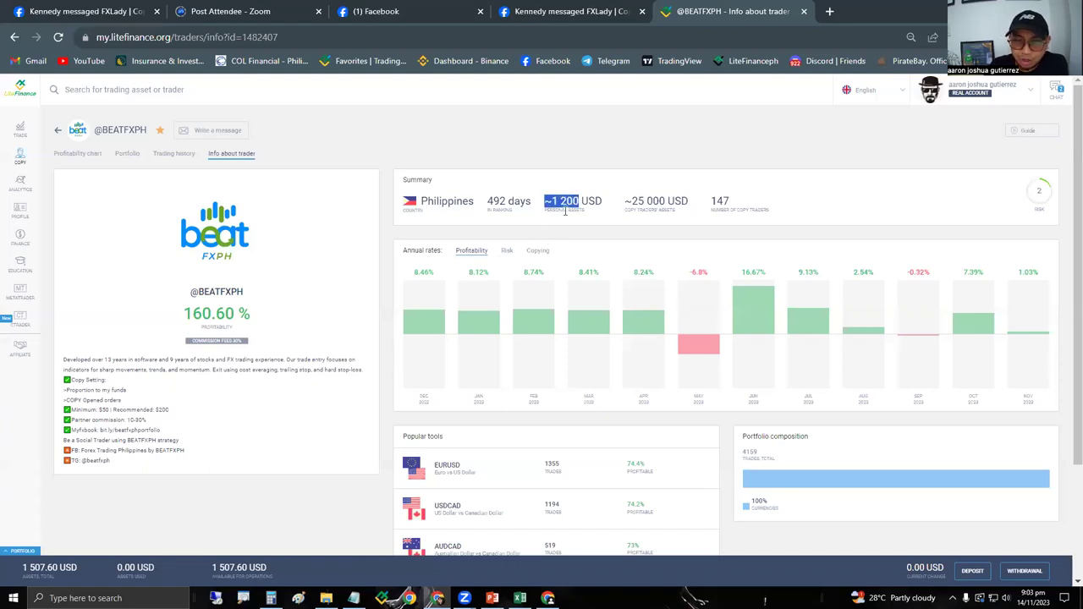
click(574, 231)
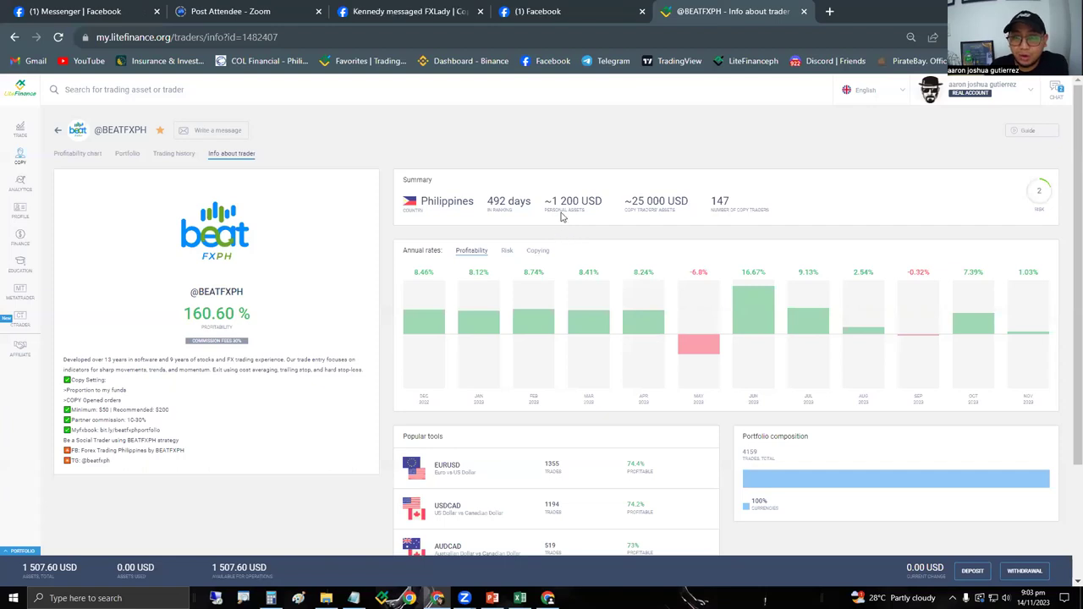
- Highlight the copy traders' assets and the number of copy traders in the Summary section, clearing each selection
drag(632, 200, 667, 202)
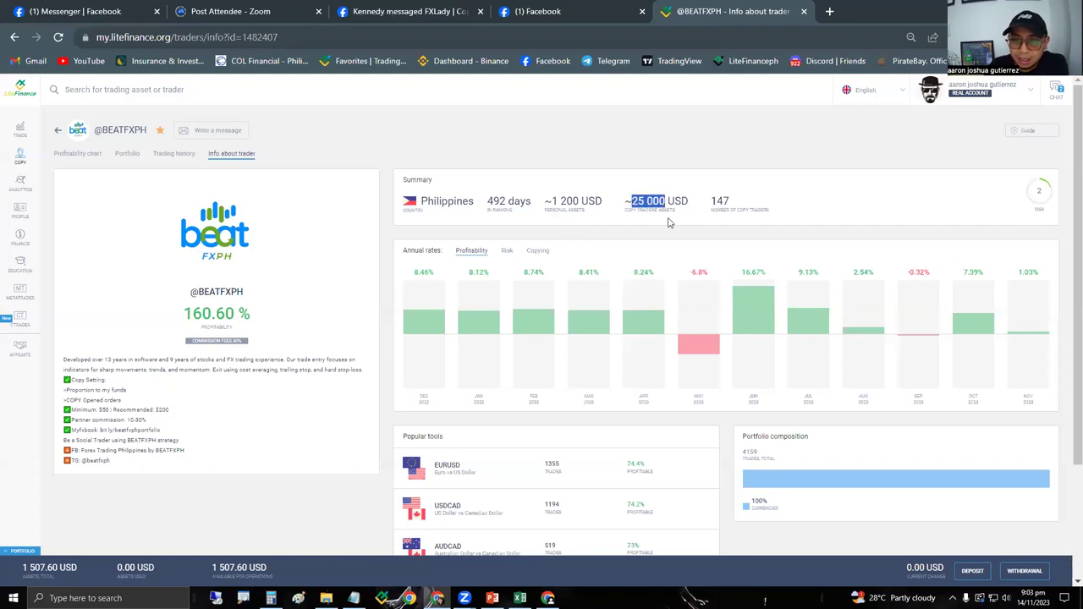
click(657, 210)
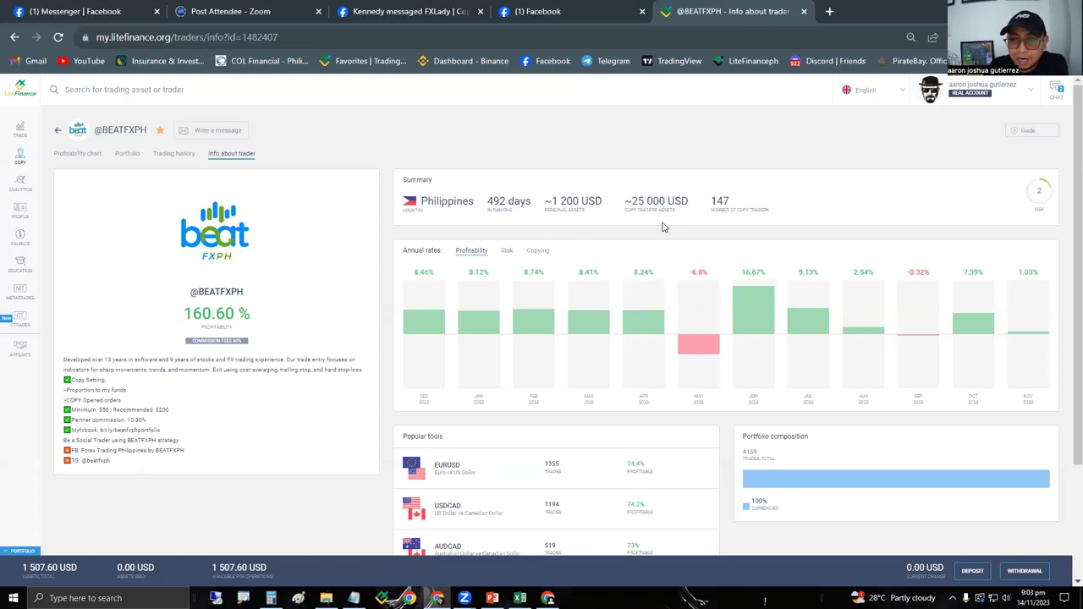
double_click(720, 202)
click(724, 222)
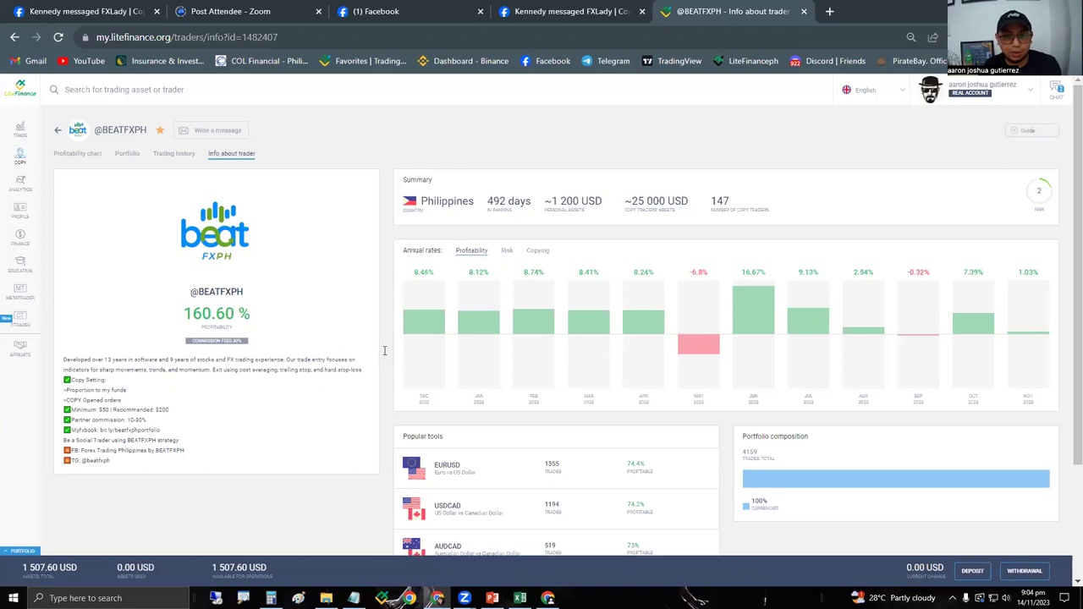
key(alt+Tab)
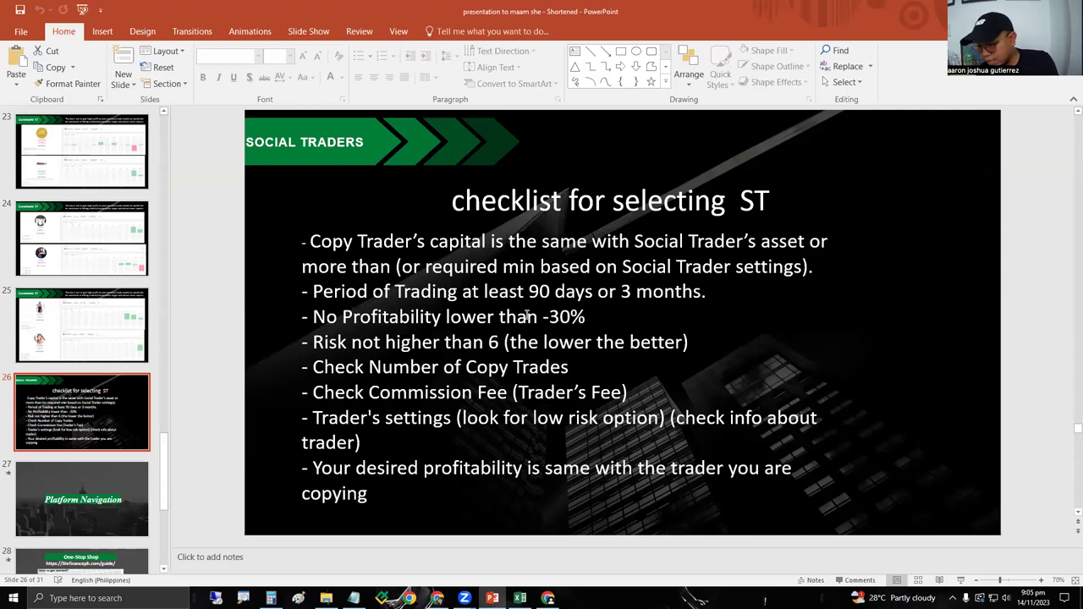
key(alt+Tab)
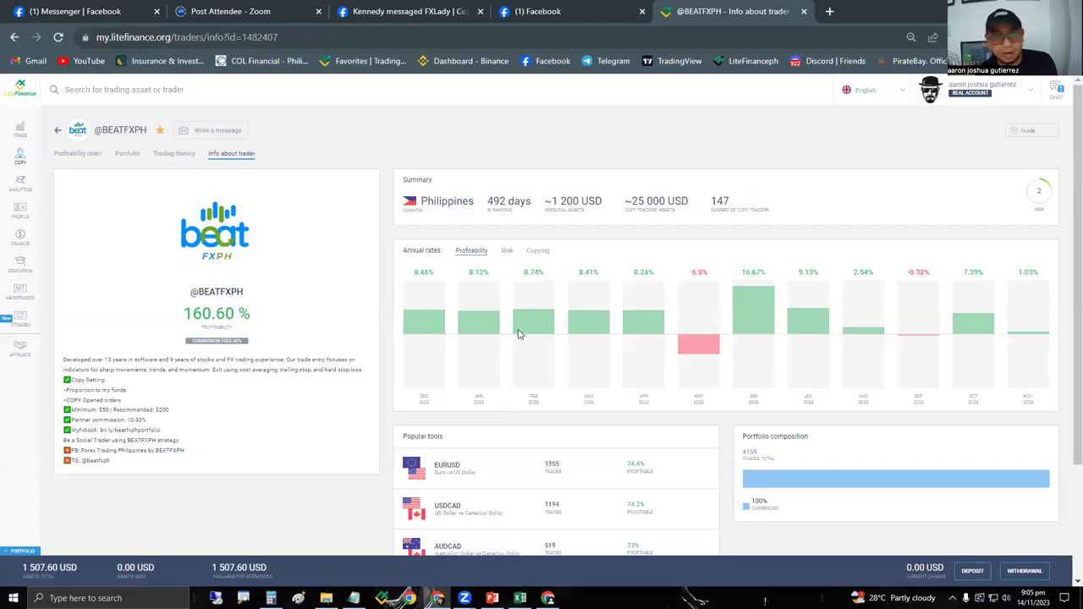
click(164, 163)
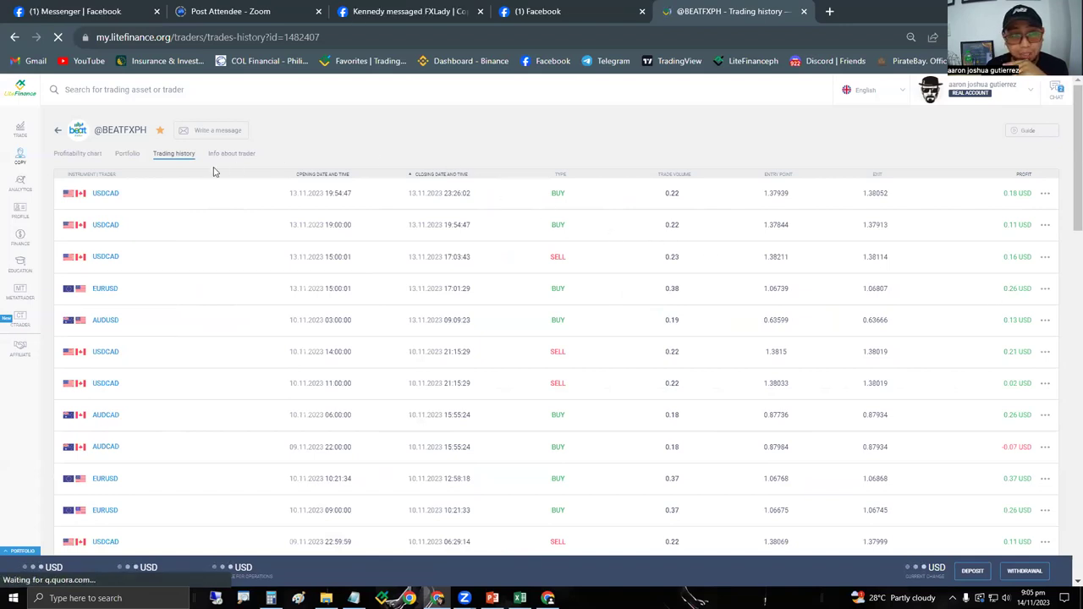
click(244, 169)
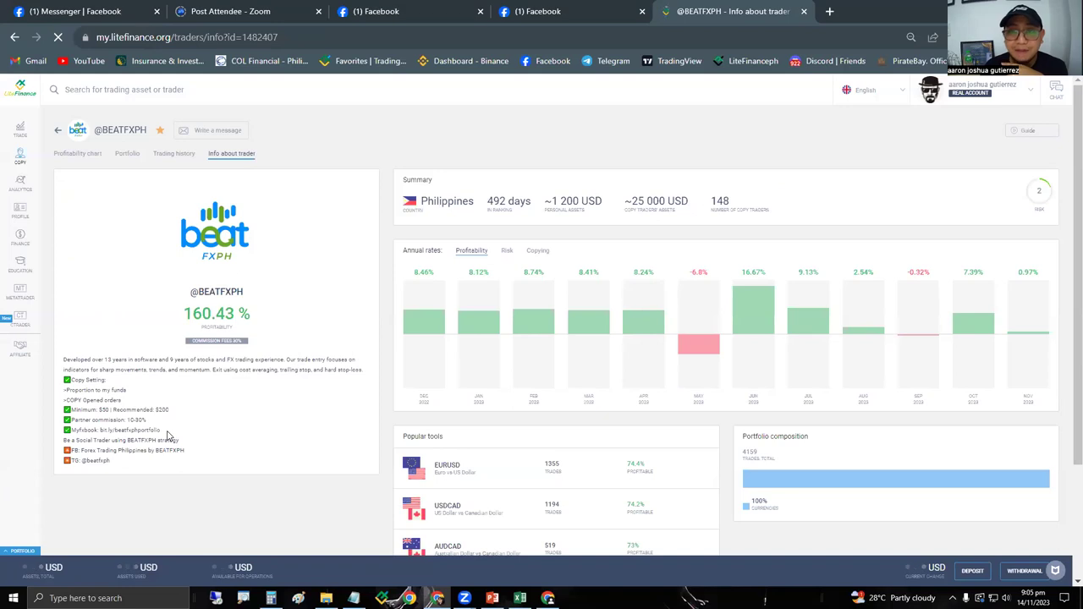
- Copy the Myfxbook link bit.ly/beatfxphportfolio from the trader's description and open it in a new browser tab
drag(159, 430, 101, 431)
key(ctrl+c)
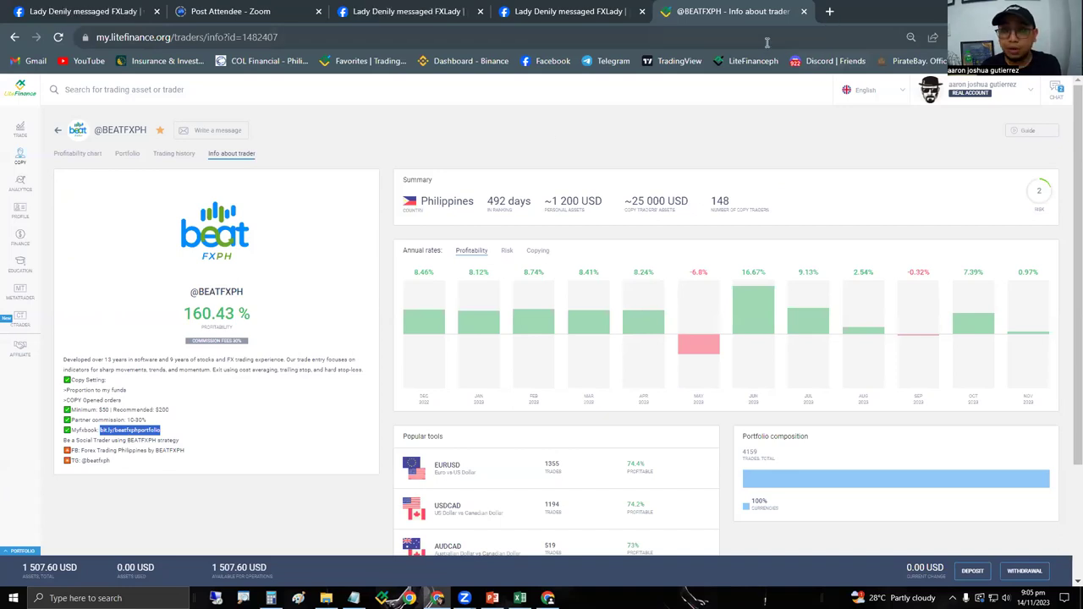
click(830, 11)
key(ctrl+v)
key(Return)
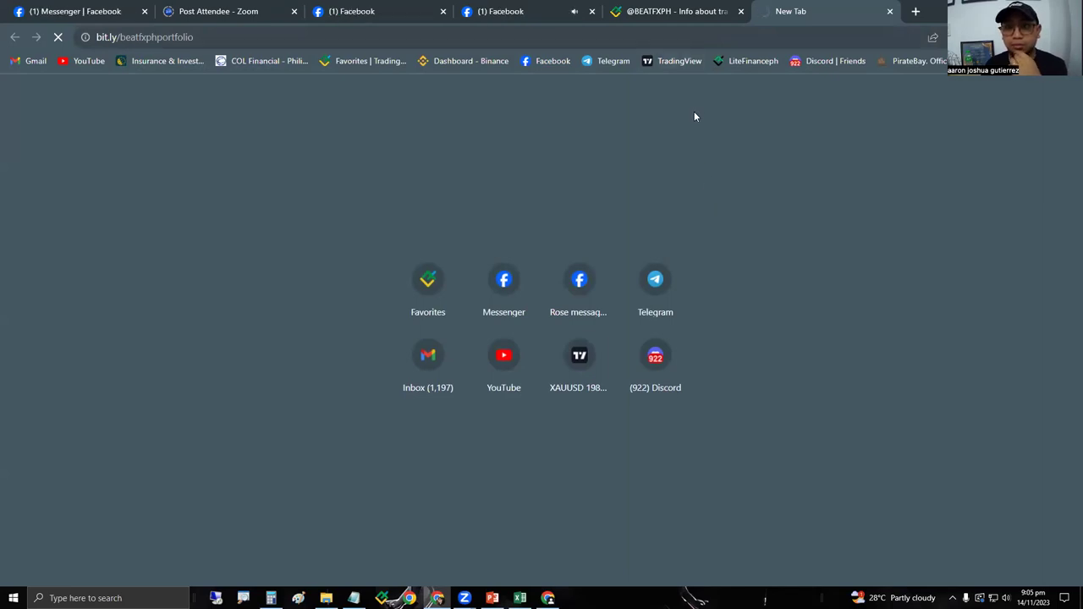
- Dismiss the advertisement on the Myfxbook page and view the Botchie 6.2 Pullback statistics and growth chart
click(657, 10)
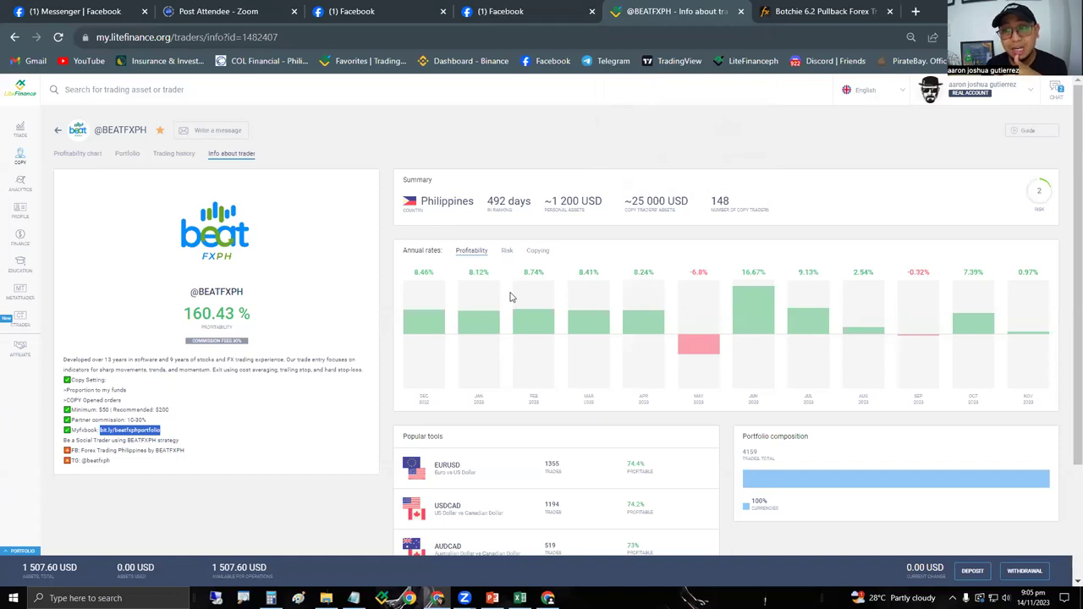
click(789, 7)
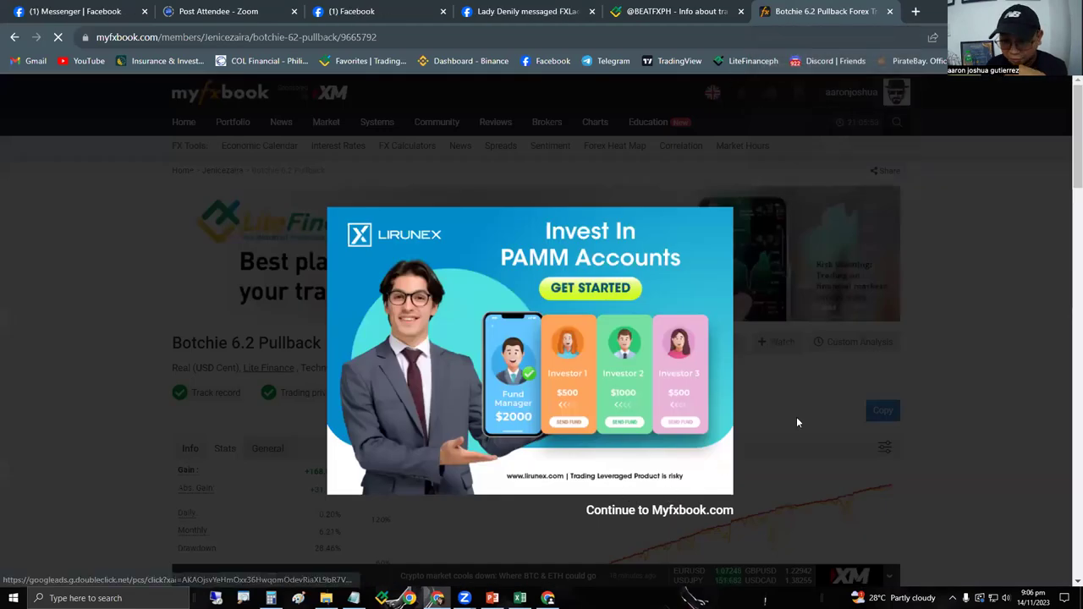
click(715, 504)
scroll(542, 508, down, 3)
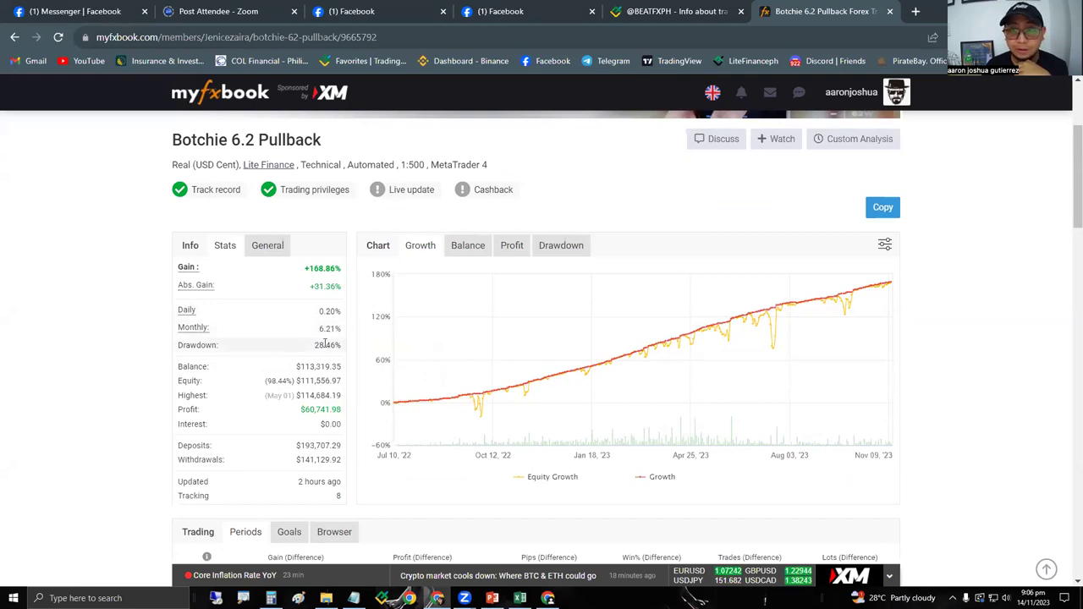
click(663, 10)
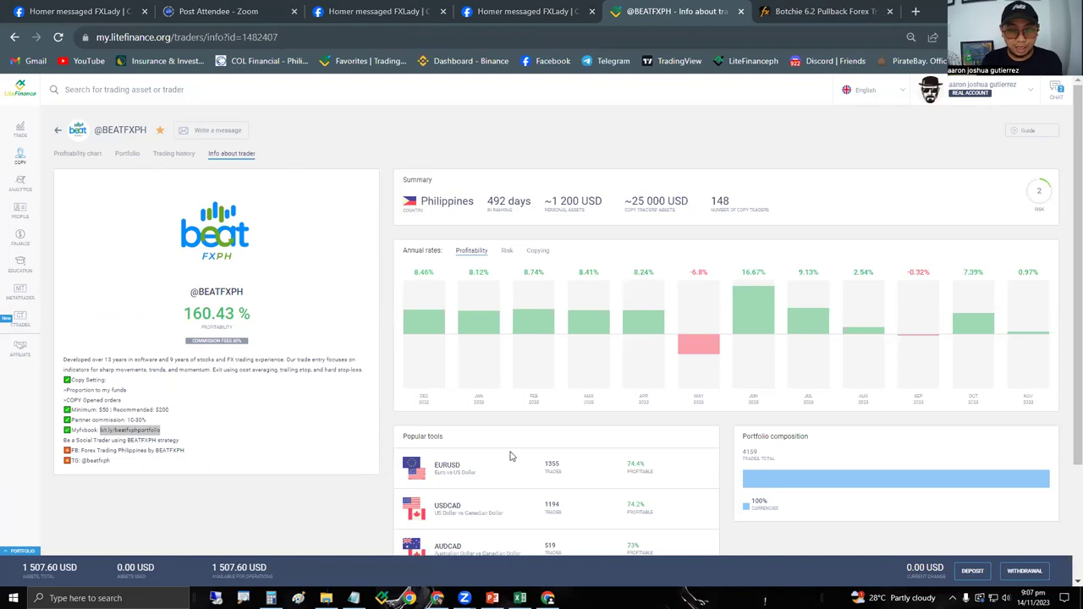
key(alt+Tab)
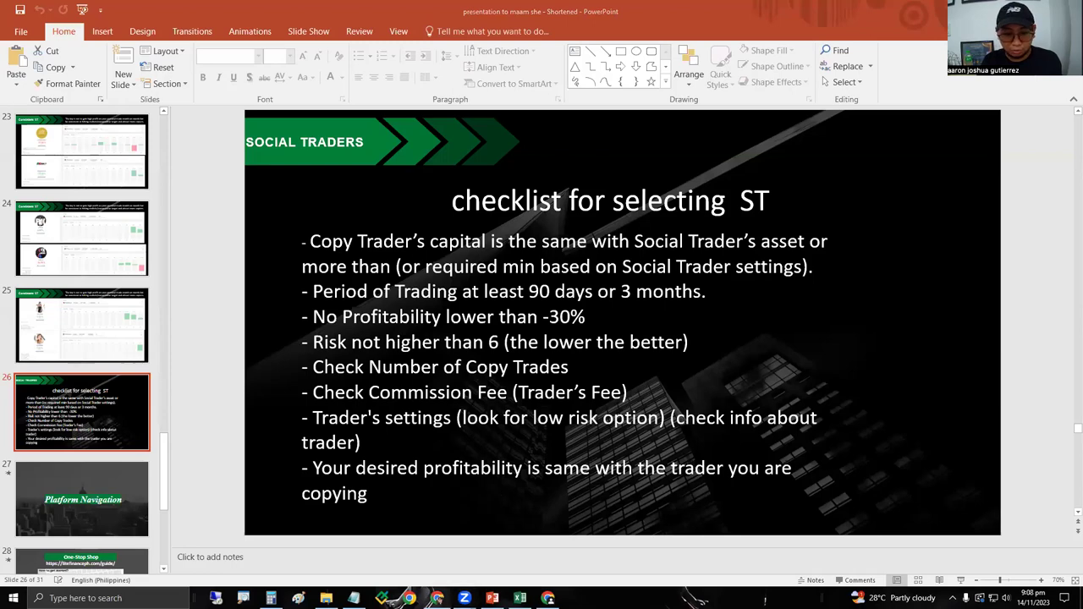
key(alt+Tab)
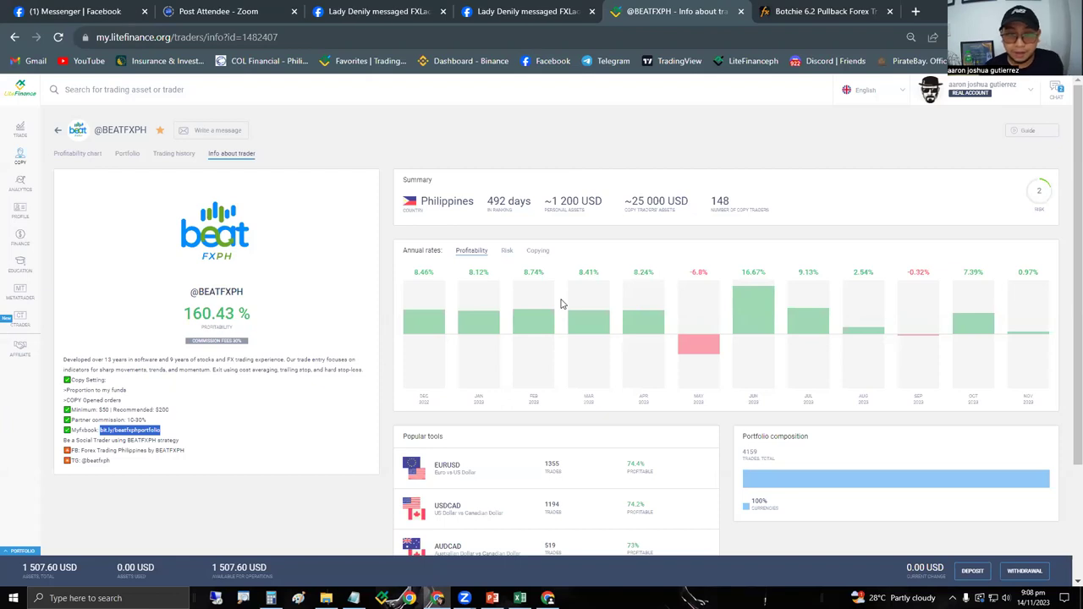
double_click(489, 200)
click(489, 200)
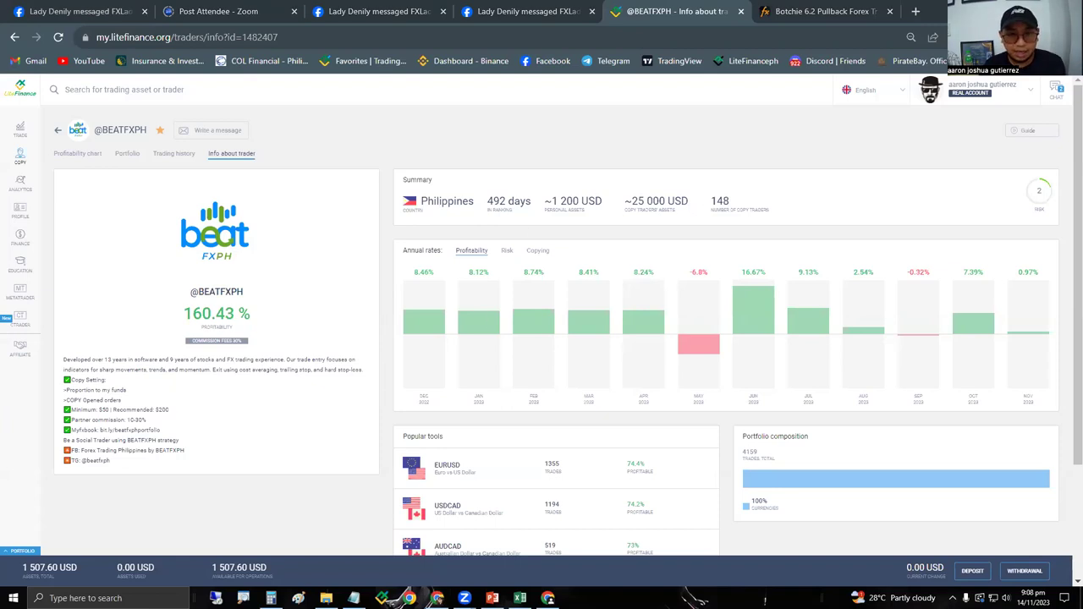
key(alt+Tab)
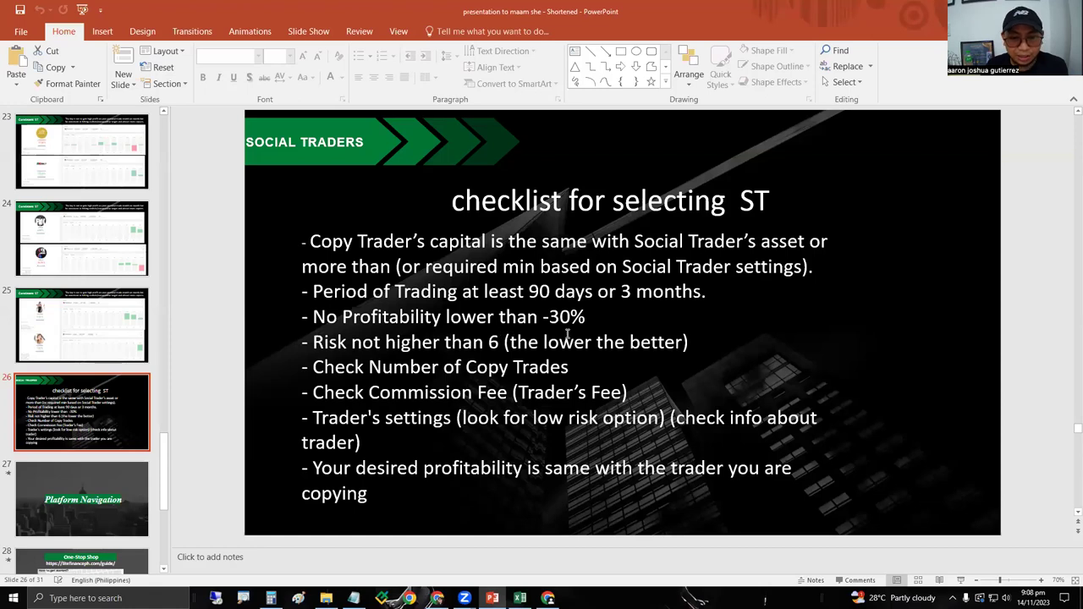
click(437, 599)
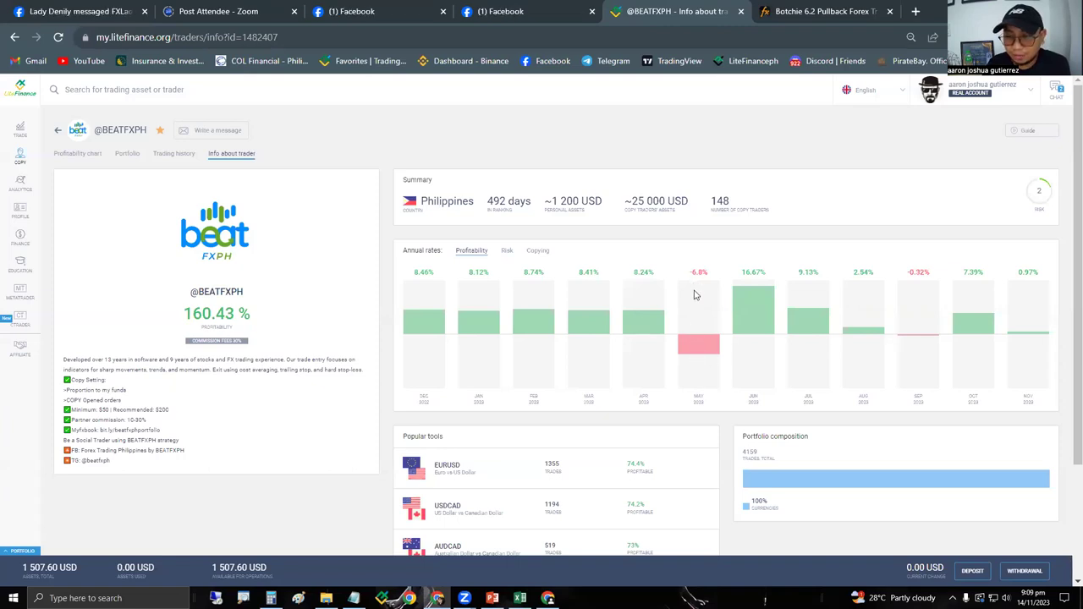
drag(690, 271, 709, 277)
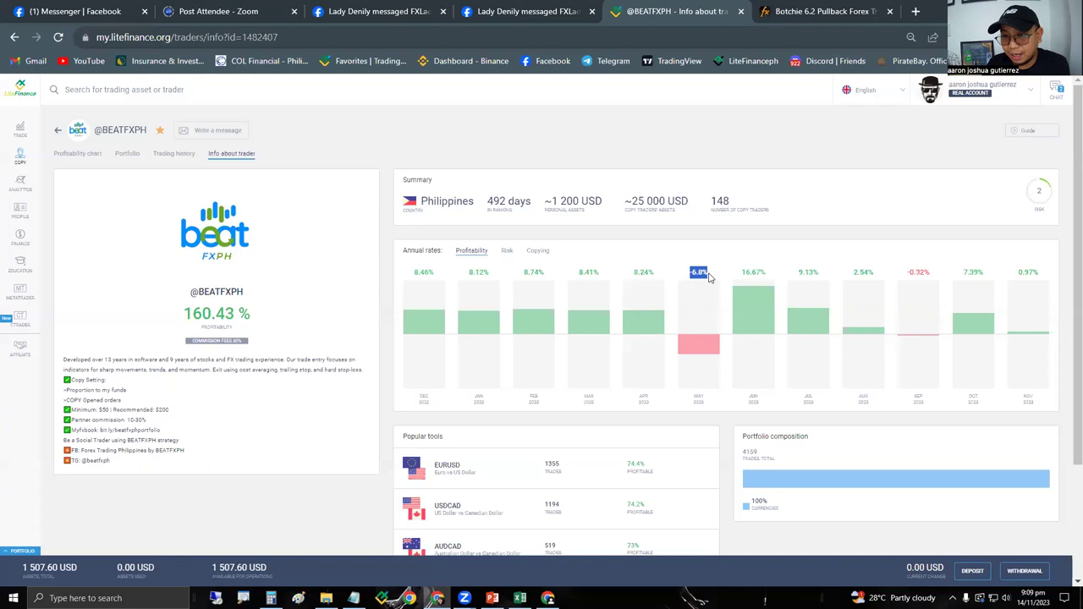
click(709, 278)
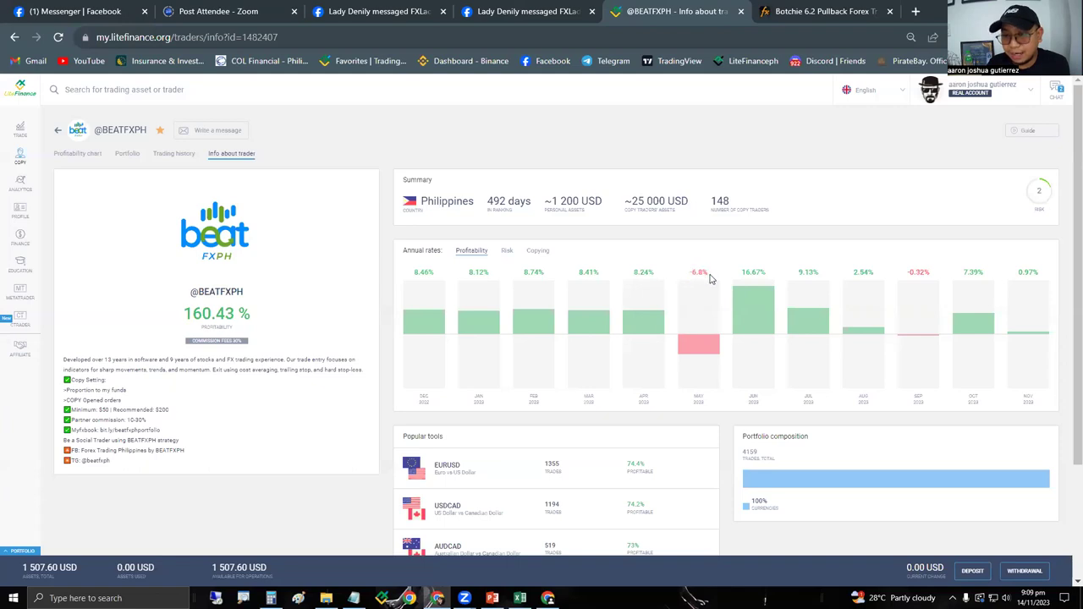
drag(907, 273, 929, 274)
click(895, 275)
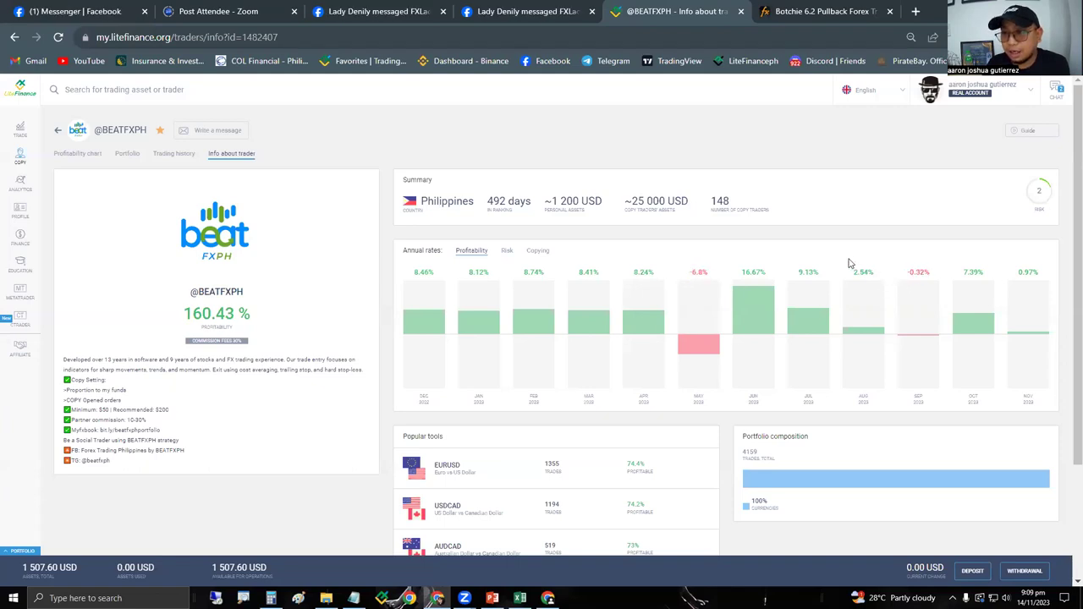
click(804, 15)
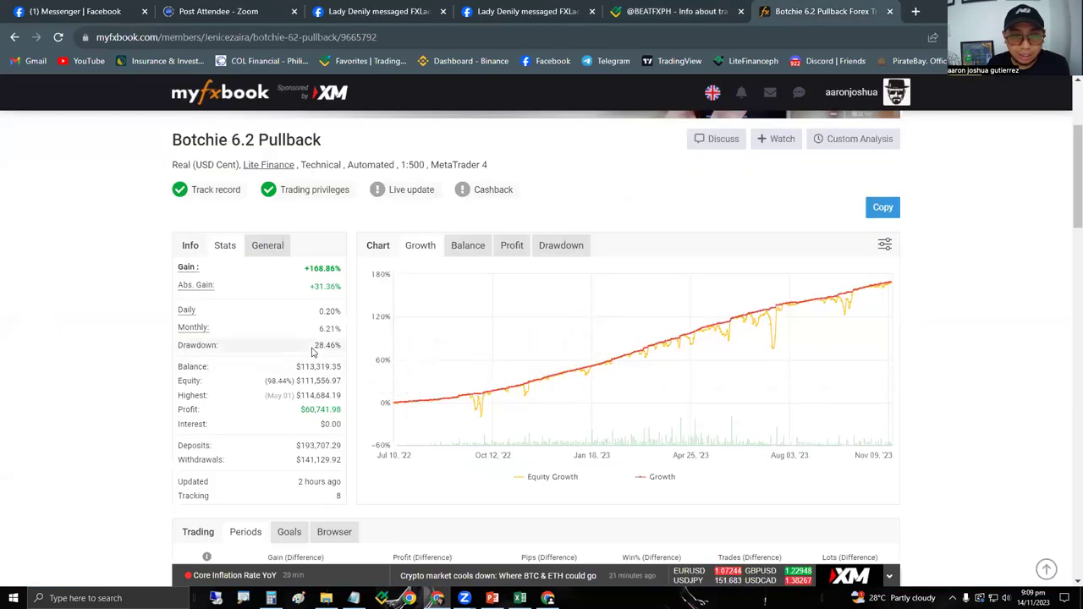
click(656, 10)
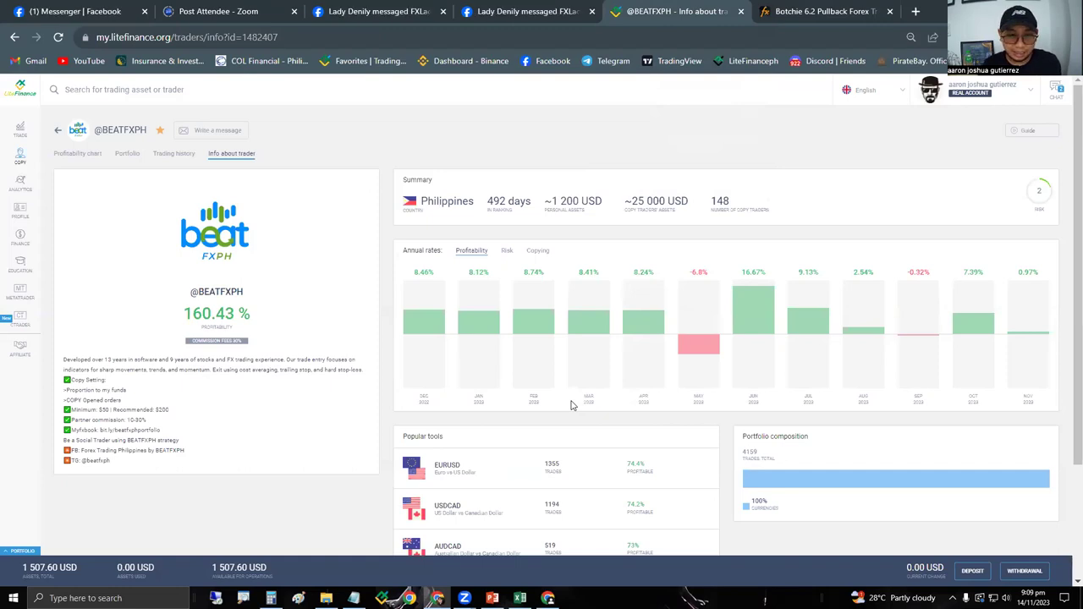
key(alt+Tab)
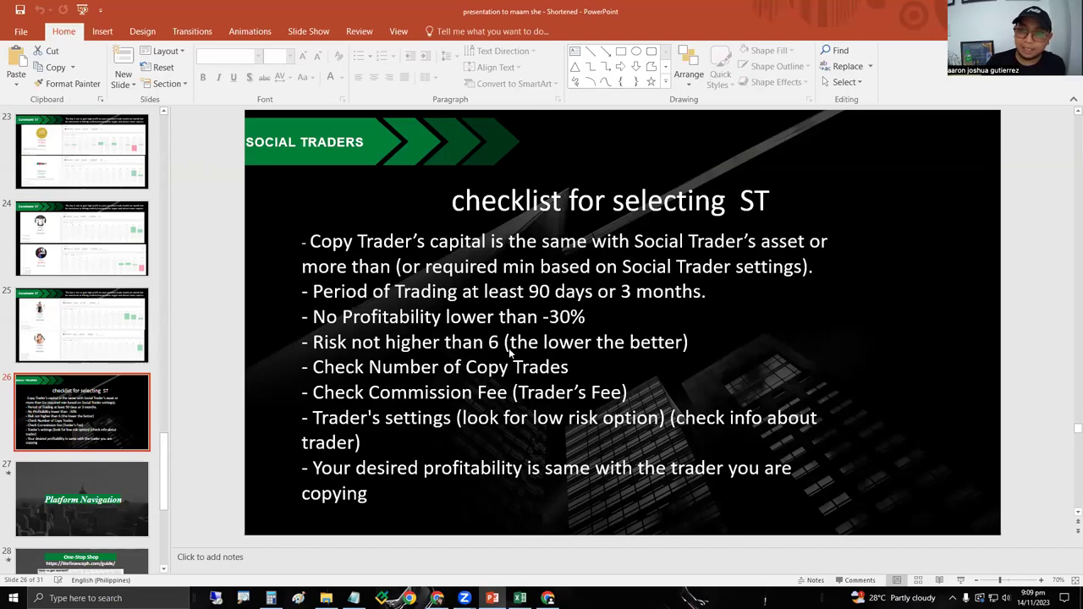
key(alt+Tab)
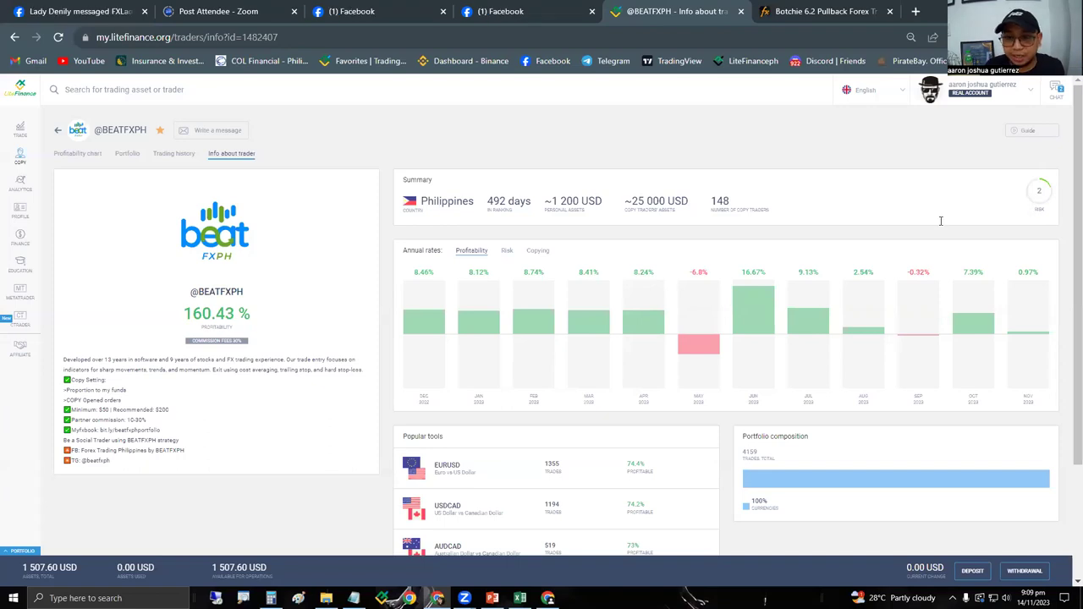
- Switch to PowerPoint and correct "Copy Trades" to "Copy Traders" in the checklist slide's fifth item
key(alt+Tab)
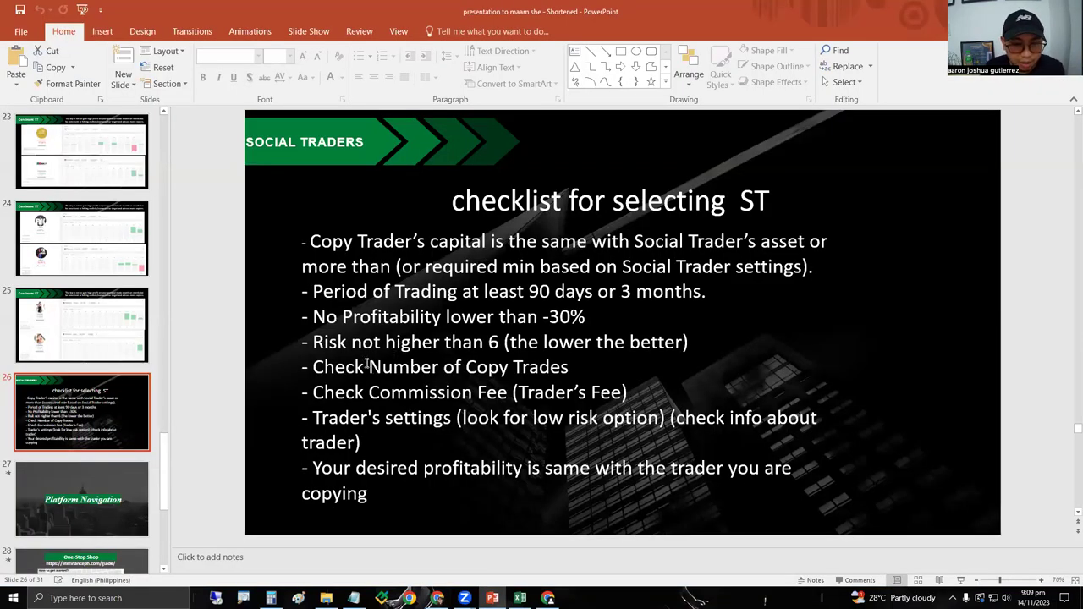
click(572, 374)
key(BackSpace)
text(rs)
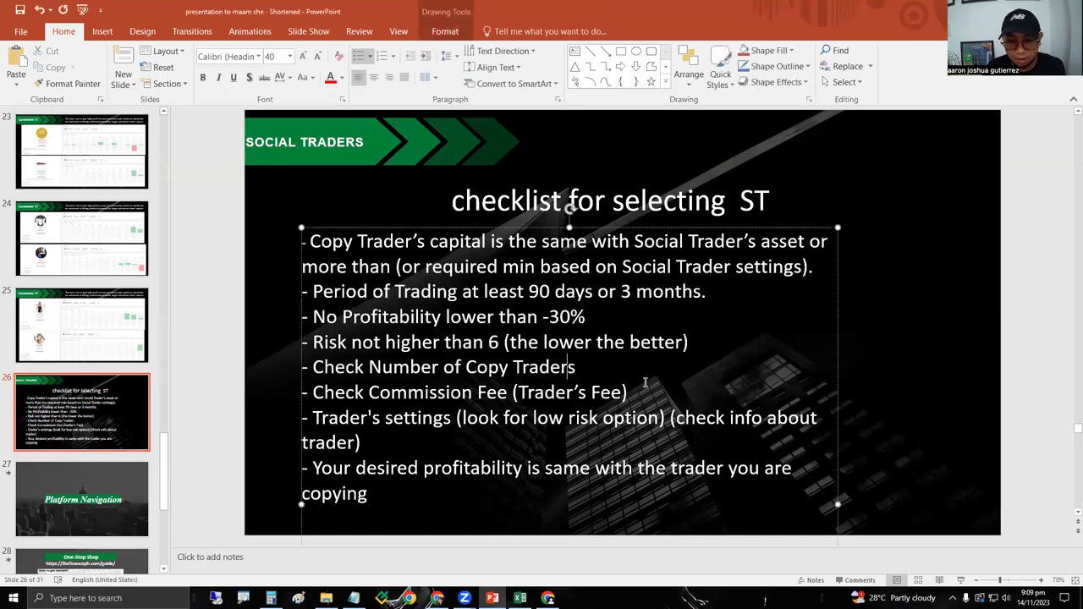
click(856, 381)
key(alt+Tab)
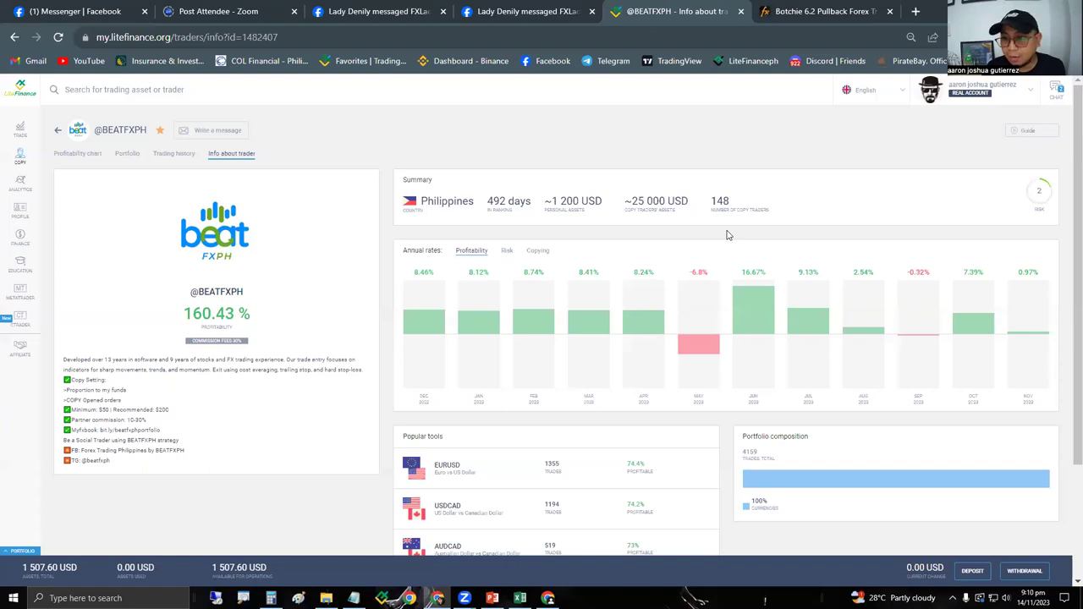
double_click(724, 207)
click(727, 224)
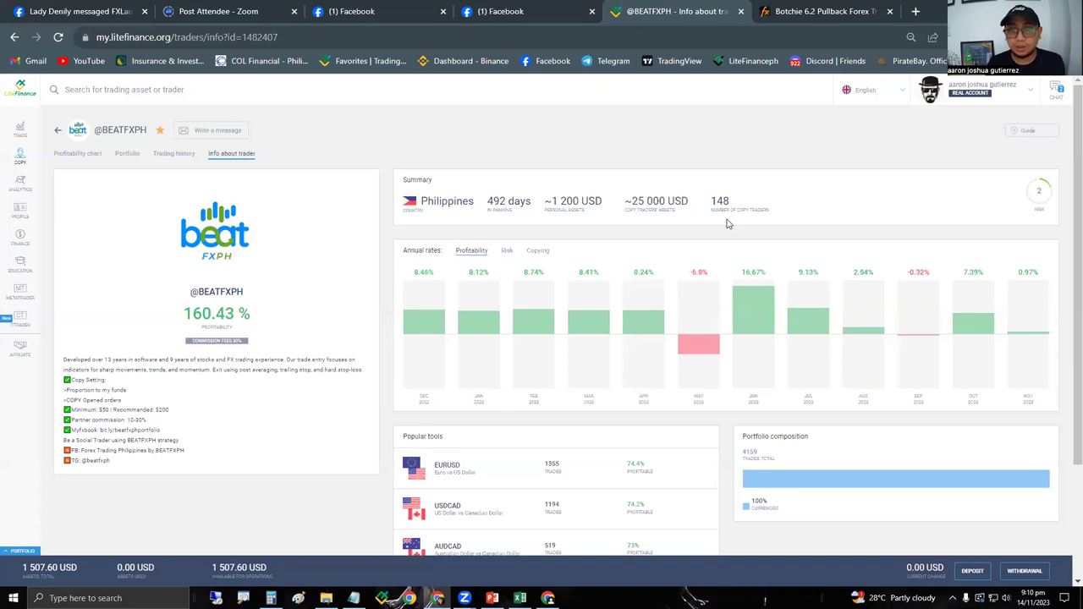
drag(730, 201, 711, 203)
click(711, 219)
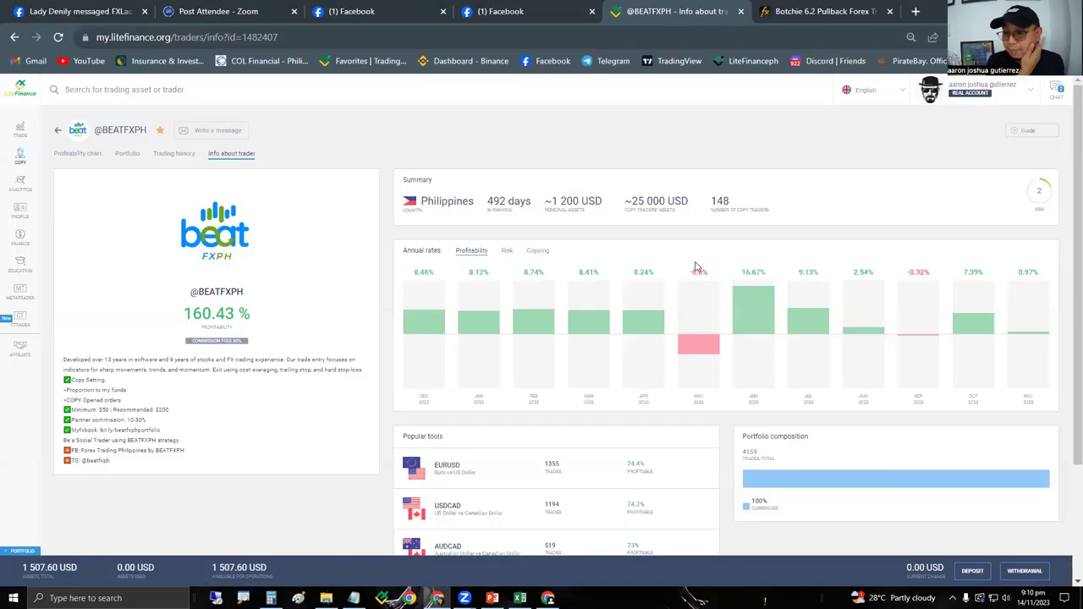
key(alt+Tab)
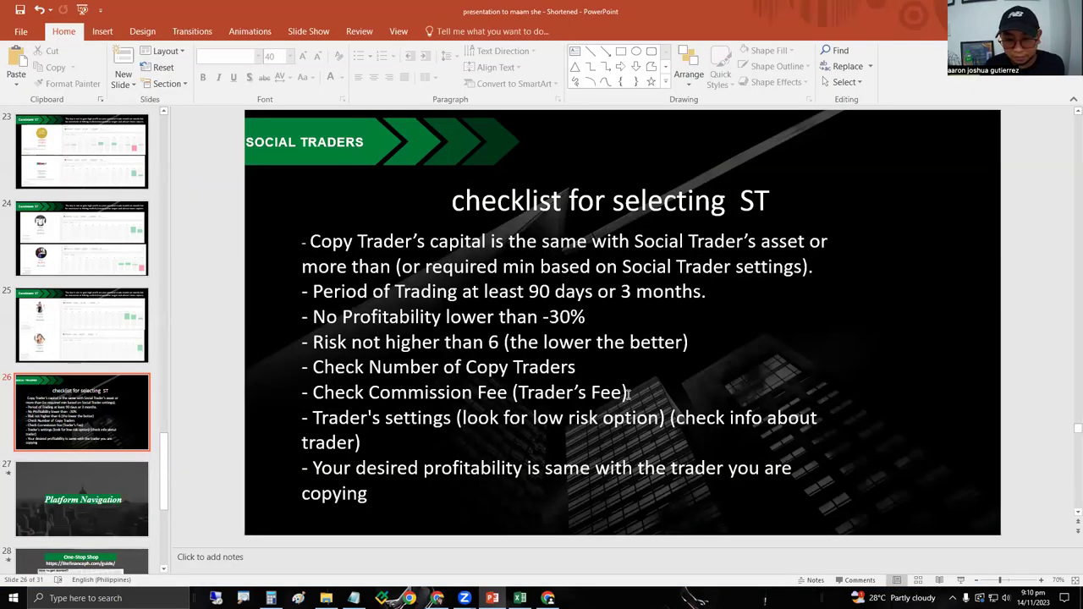
key(alt+Tab)
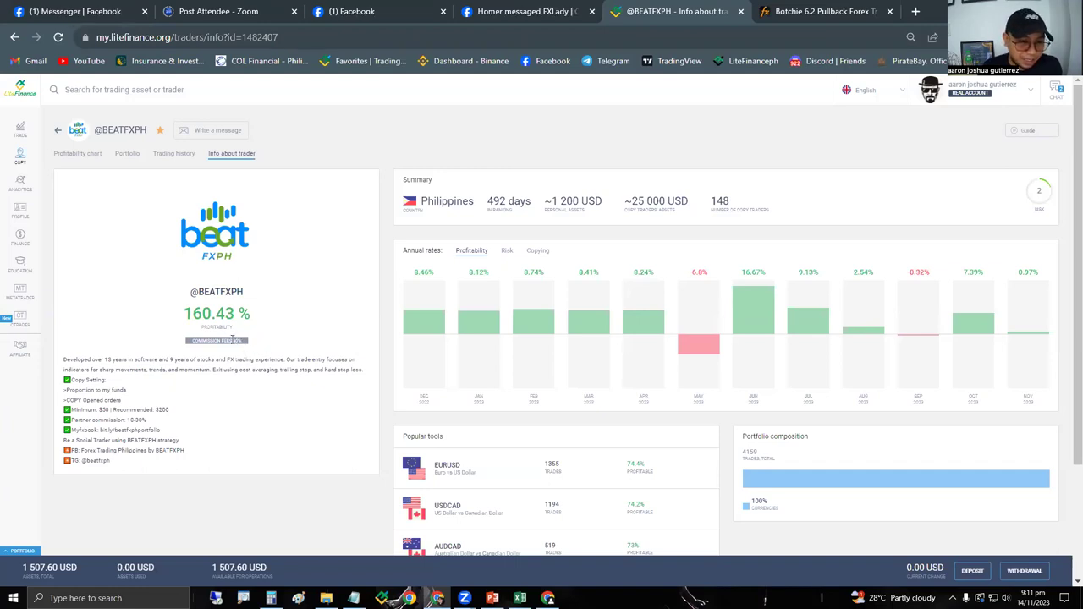
key(alt+Tab)
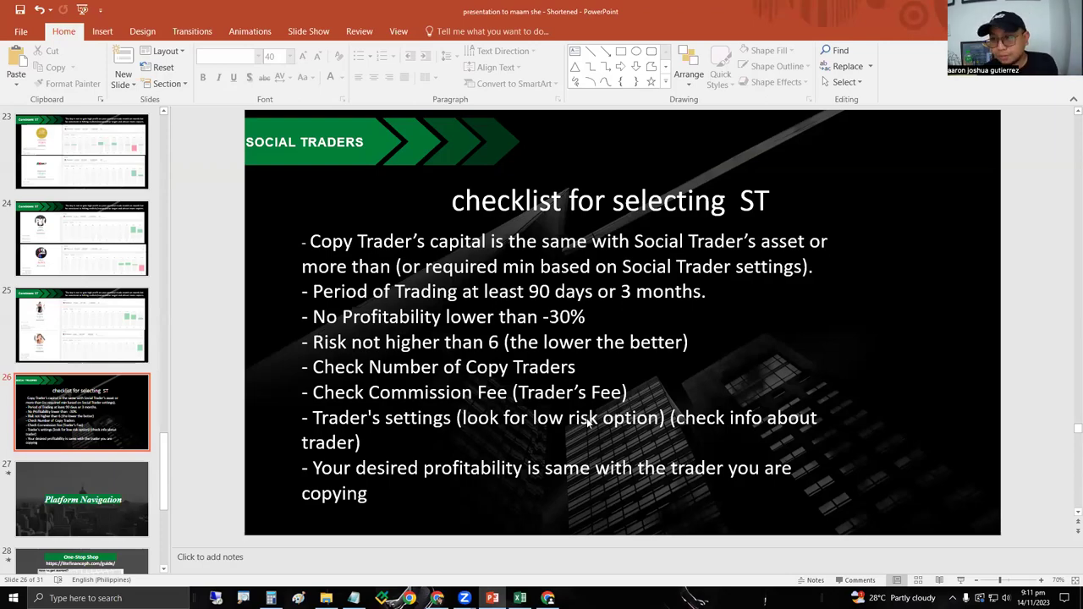
key(alt+Tab)
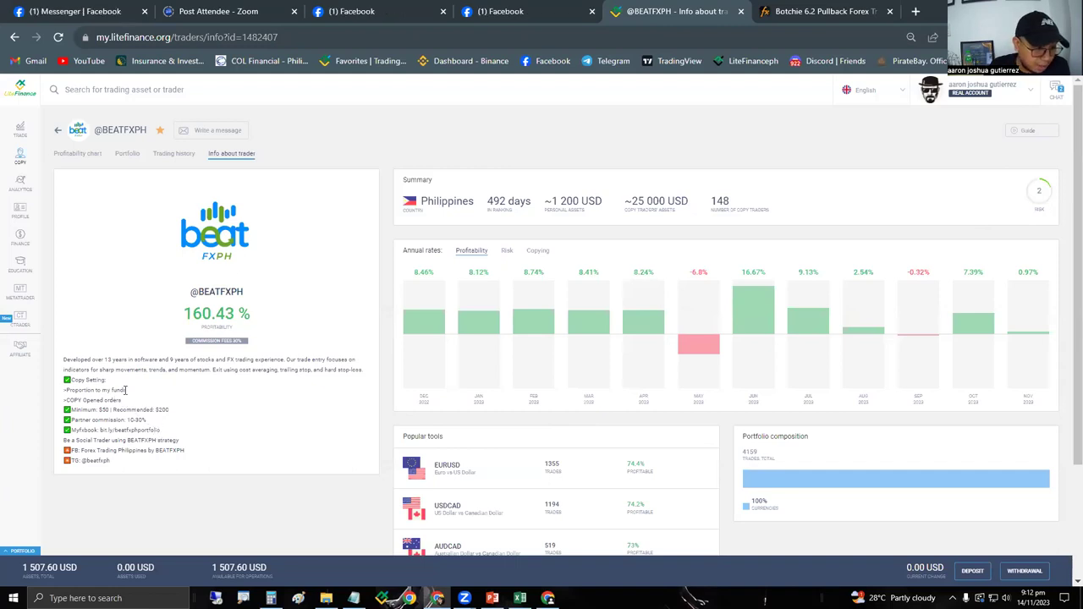
drag(125, 391, 59, 394)
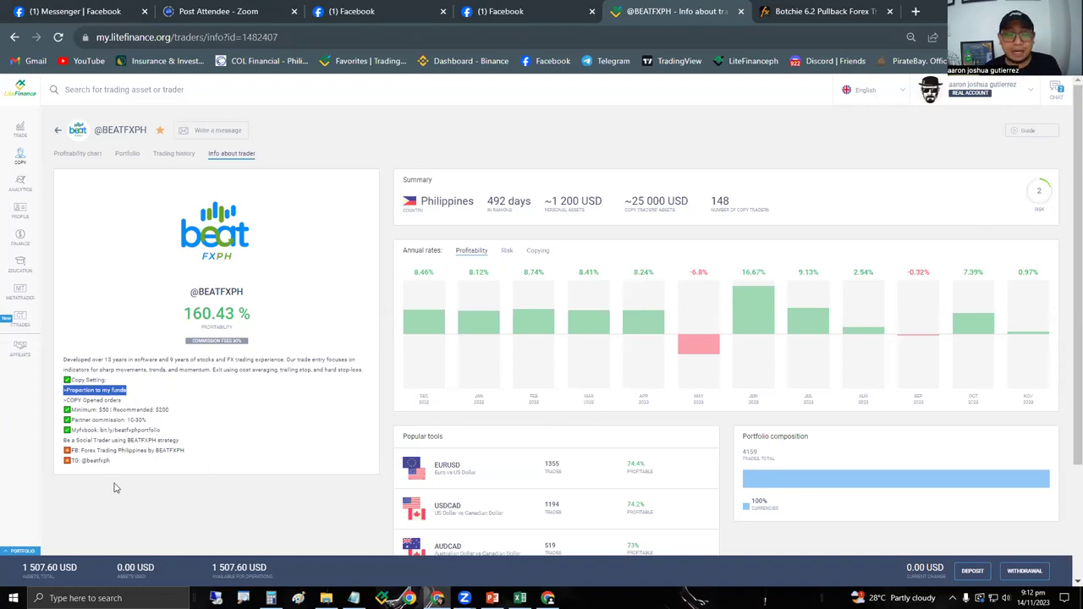
click(133, 399)
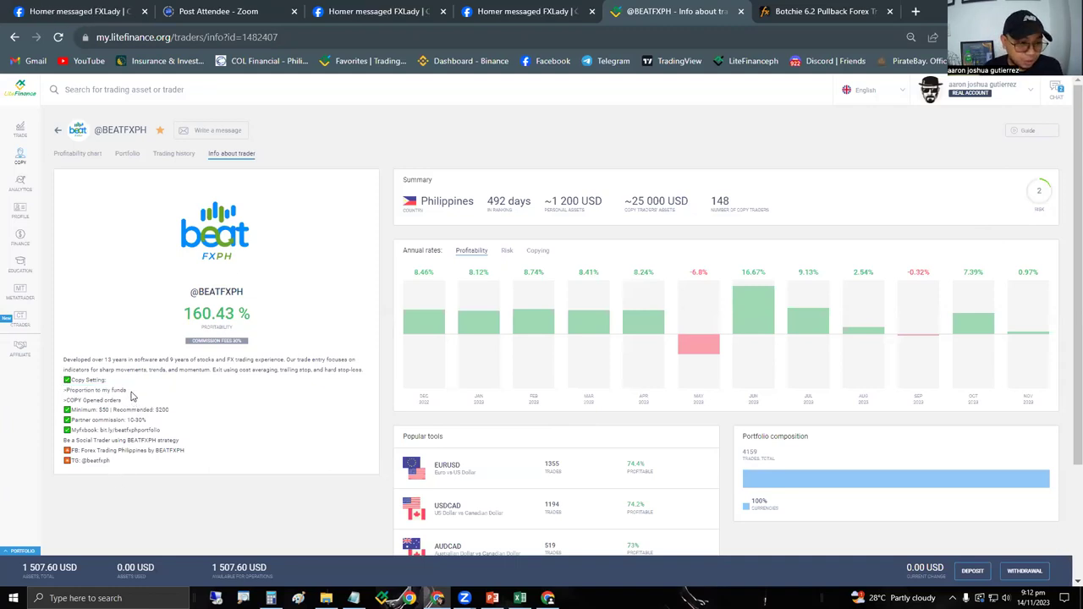
key(alt+Tab)
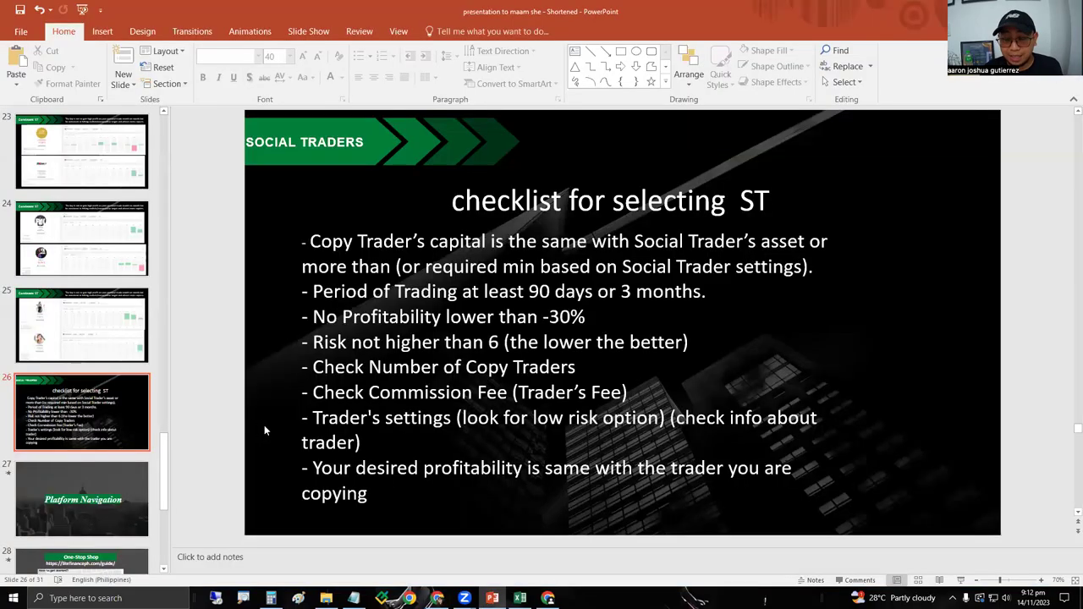
key(alt+Tab)
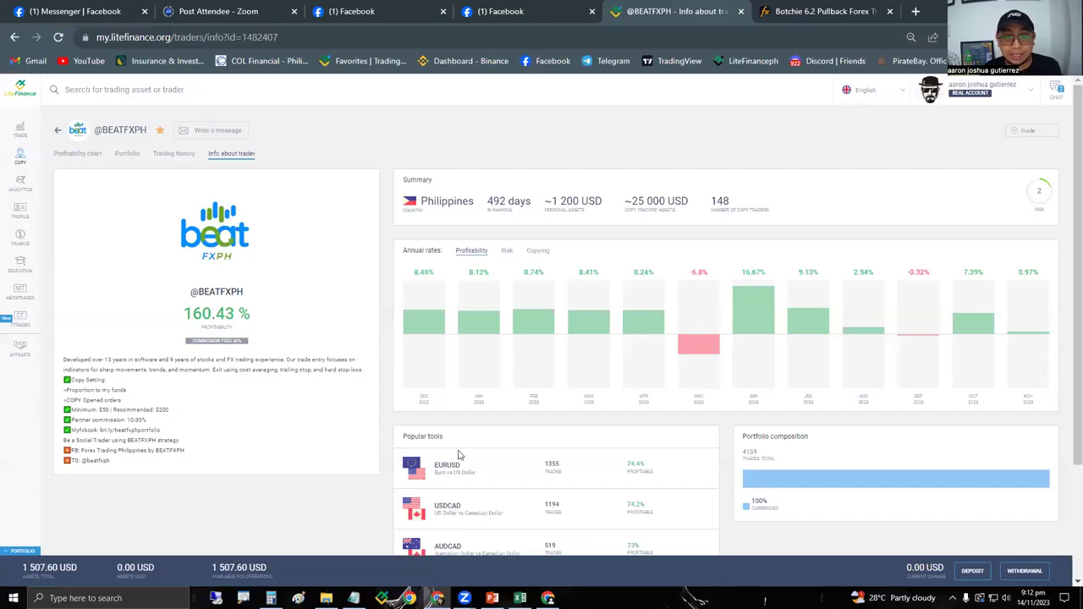
key(alt+Tab)
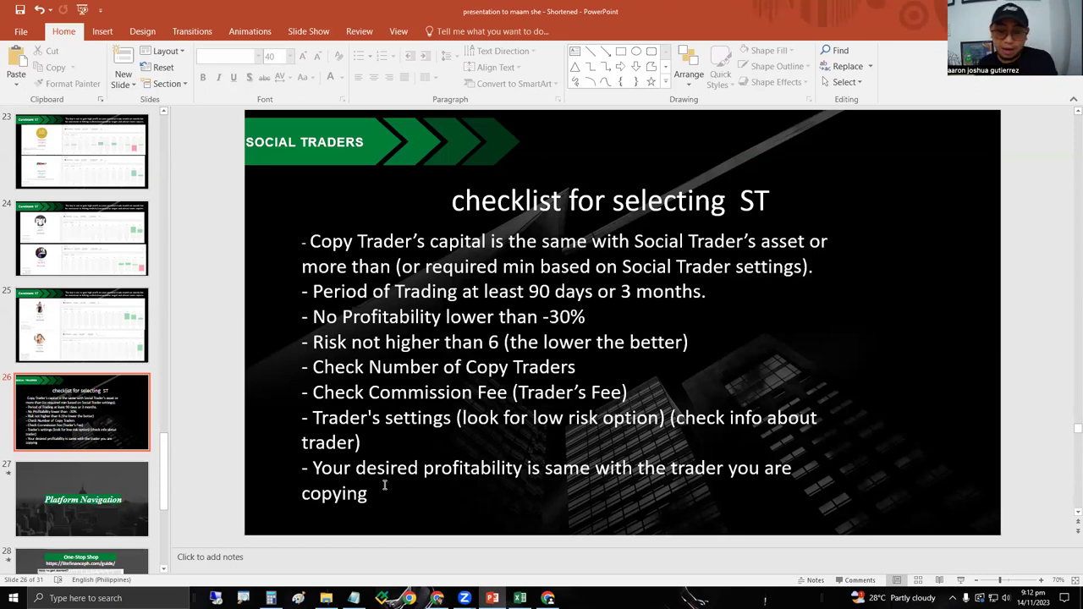
key(alt+Tab)
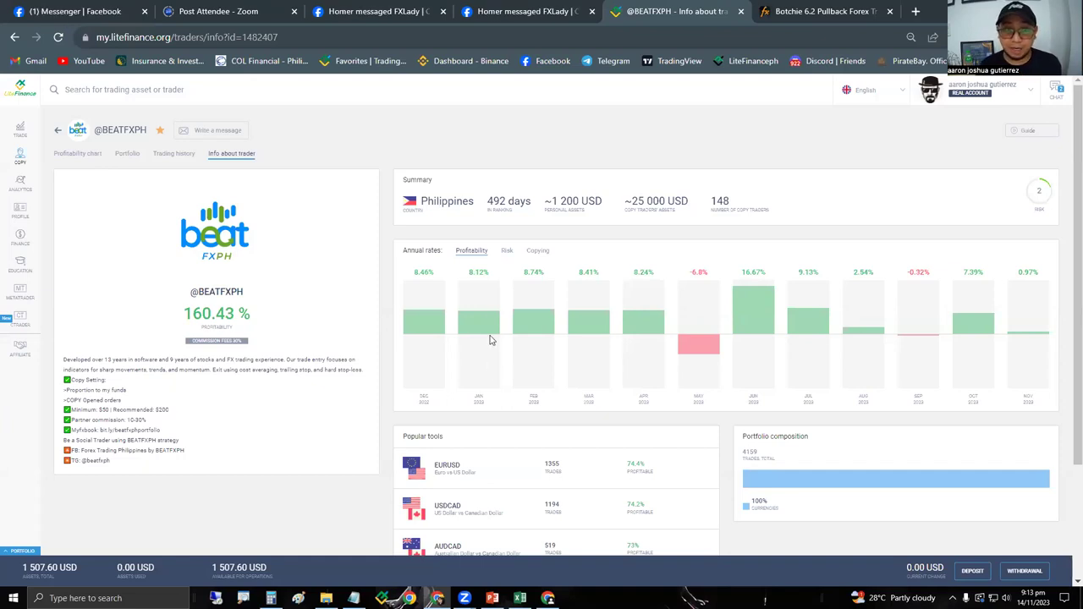
drag(489, 201, 505, 201)
click(1045, 196)
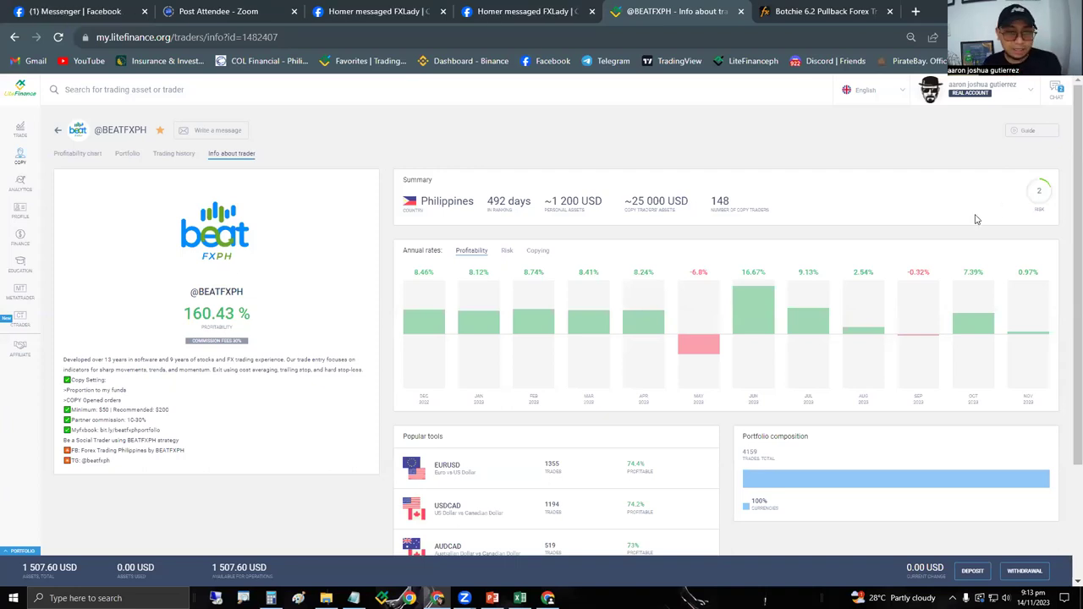
key(alt+Tab)
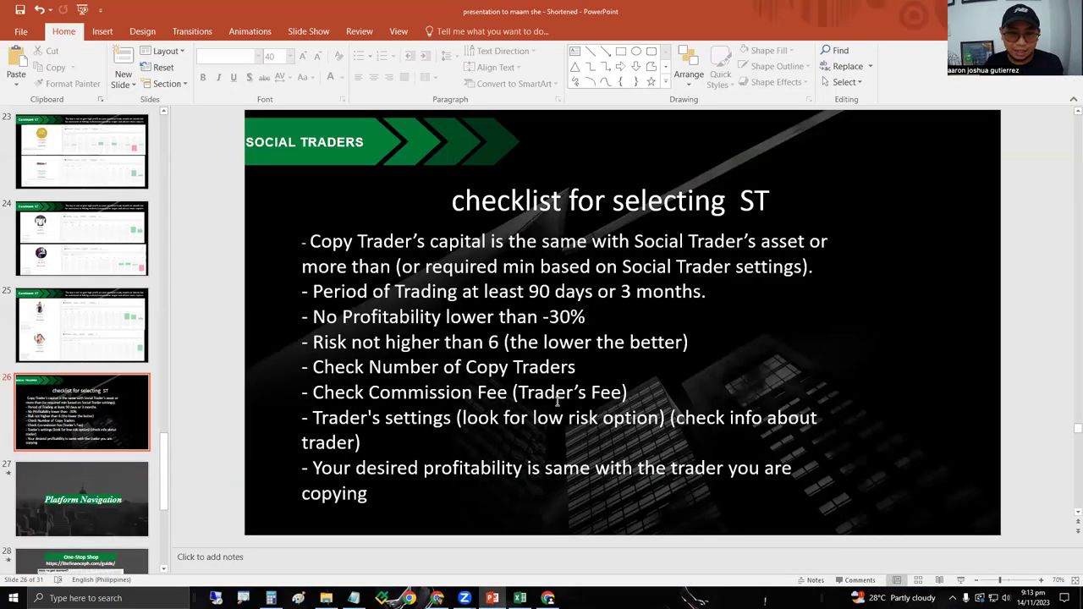
key(alt+Tab)
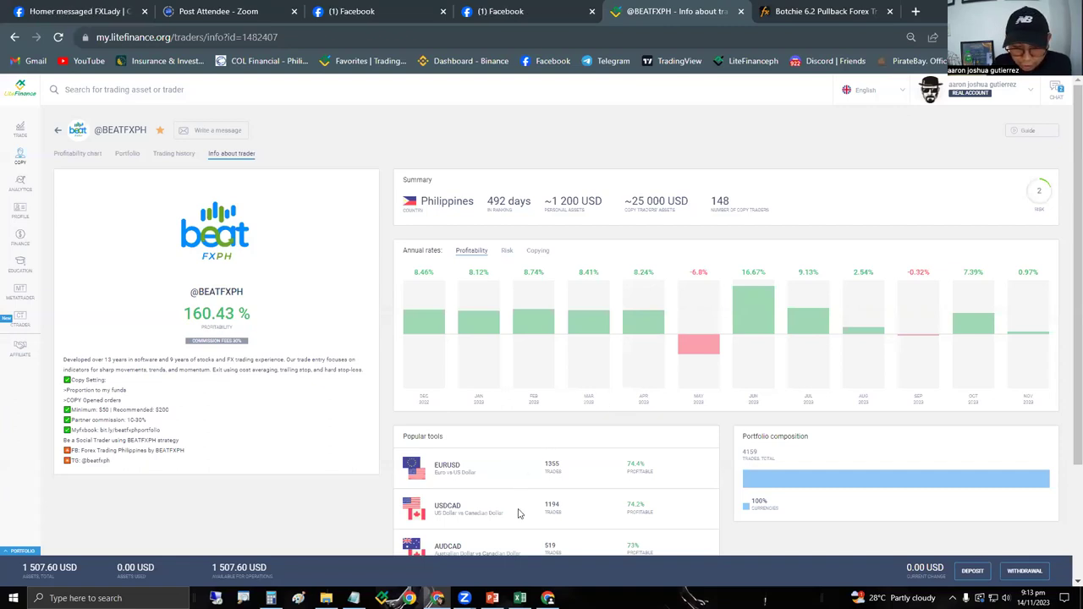
- Switch to PowerPoint and advance through the Platform Navigation slide to the One-Stop Shop slide
mouse_move(492, 599)
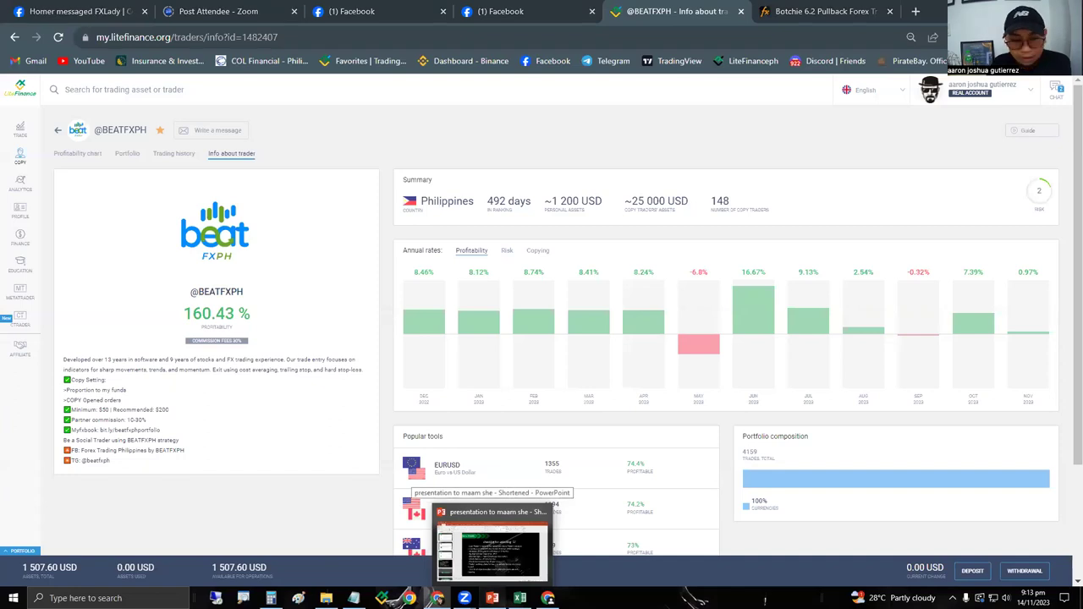
click(491, 551)
click(123, 495)
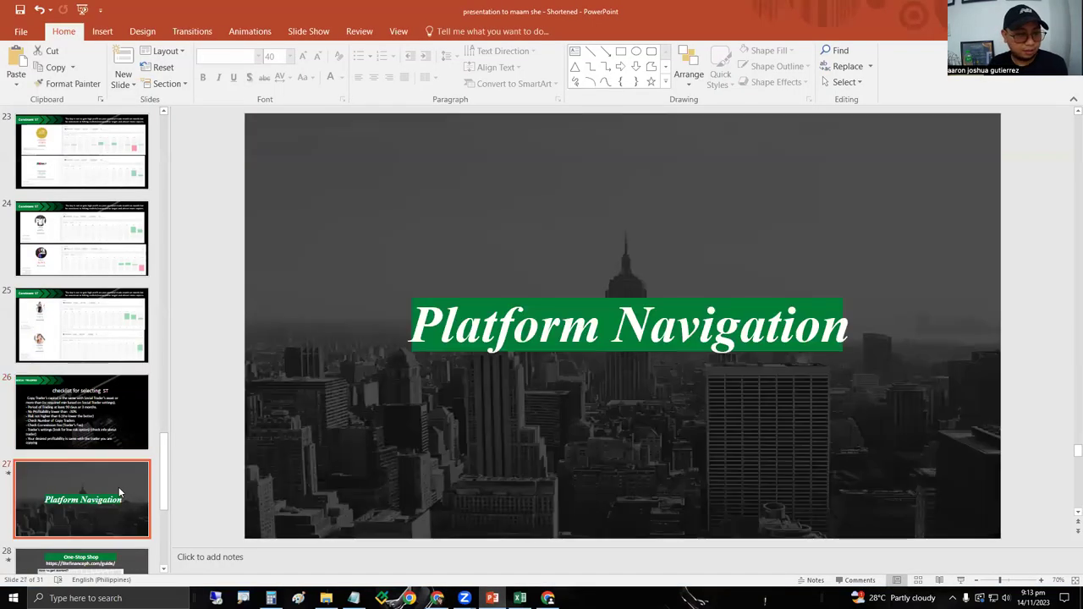
key(Down)
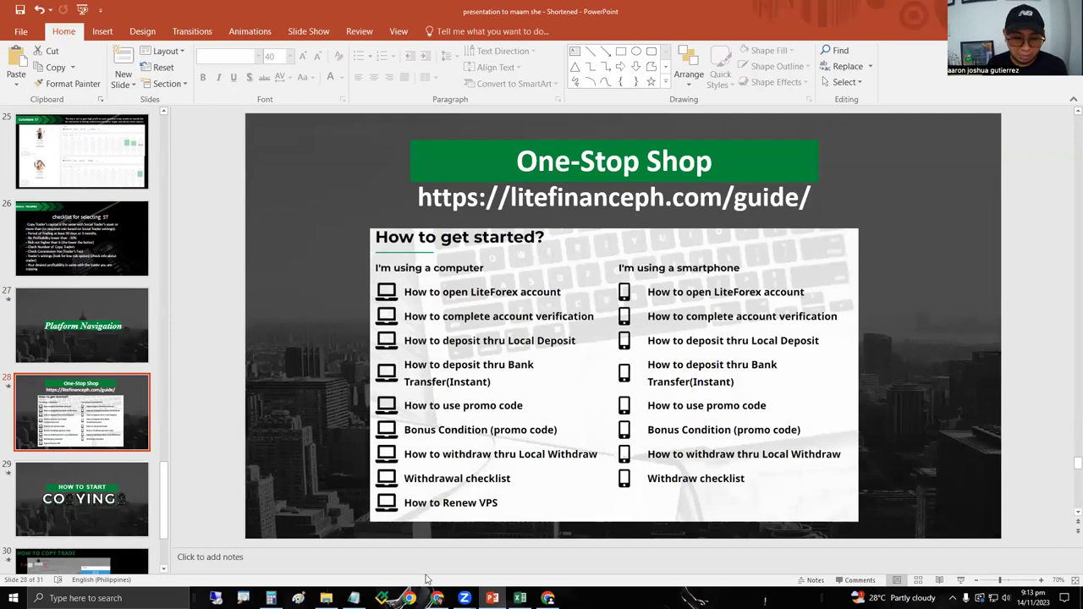
- Switch to the browser, open the LiteFinanceph website in a new tab and go to its Guide page
key(alt+Tab)
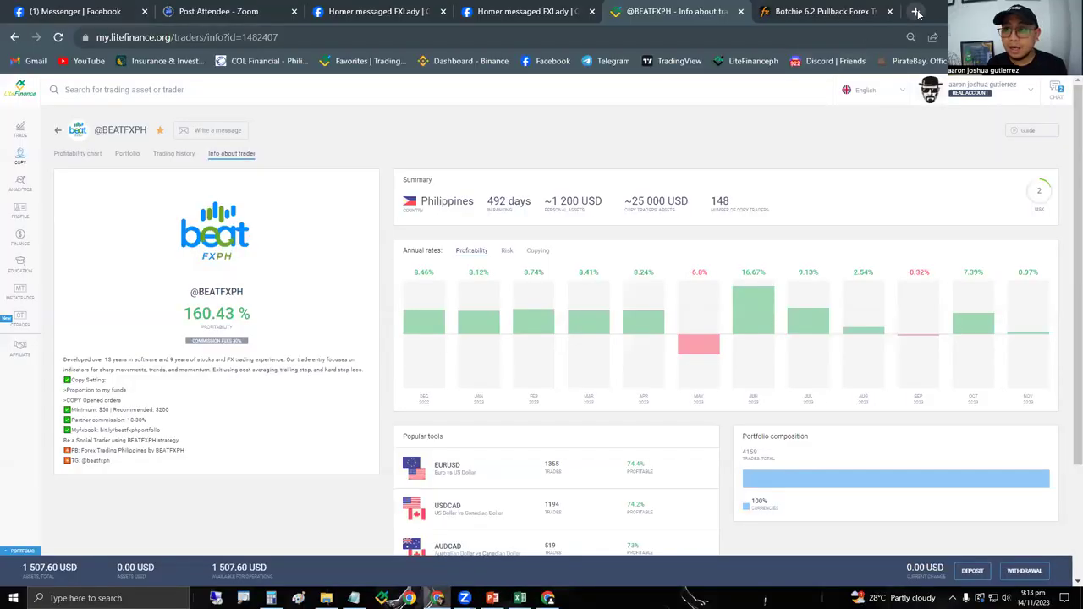
click(916, 11)
click(753, 61)
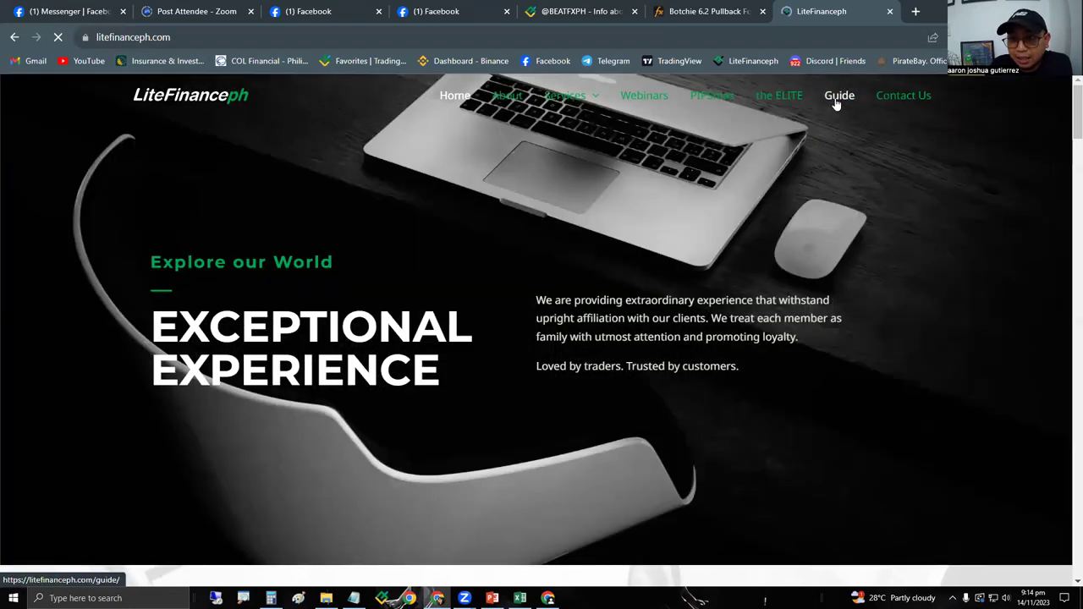
click(835, 99)
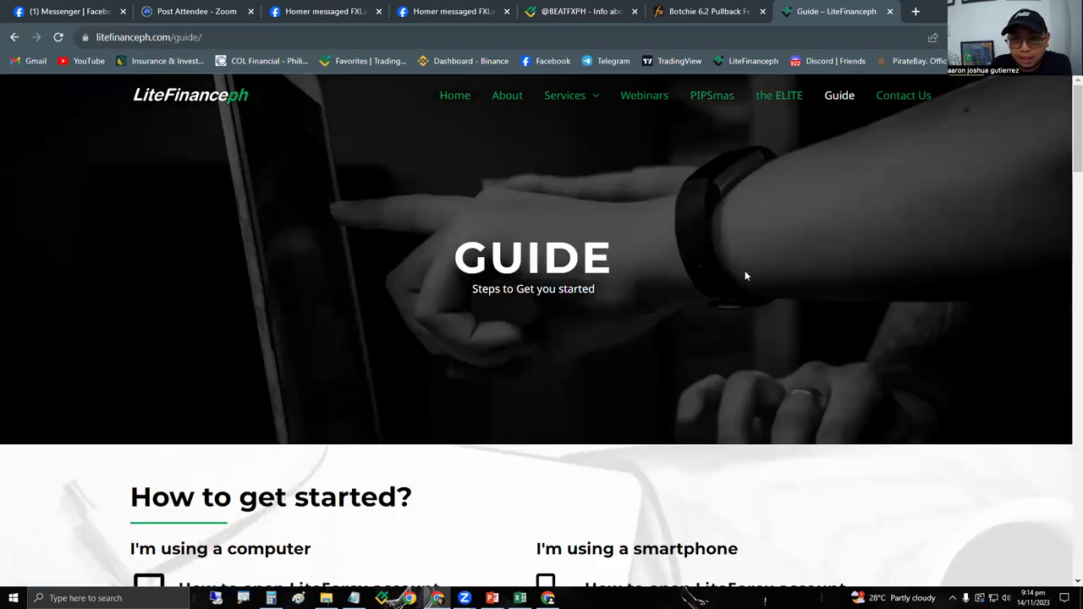
- Examine the computer and smartphone tutorials under "How to get started?" and "How to Copy trade" on the Guide page
scroll(674, 289, down, 1)
scroll(672, 290, down, 2)
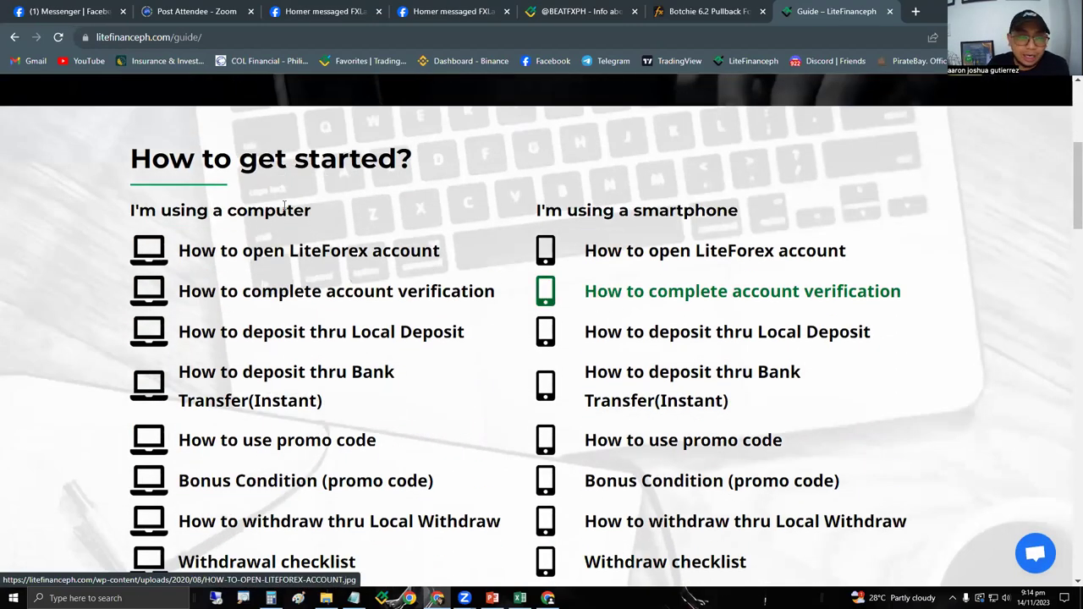
scroll(694, 281, down, 5)
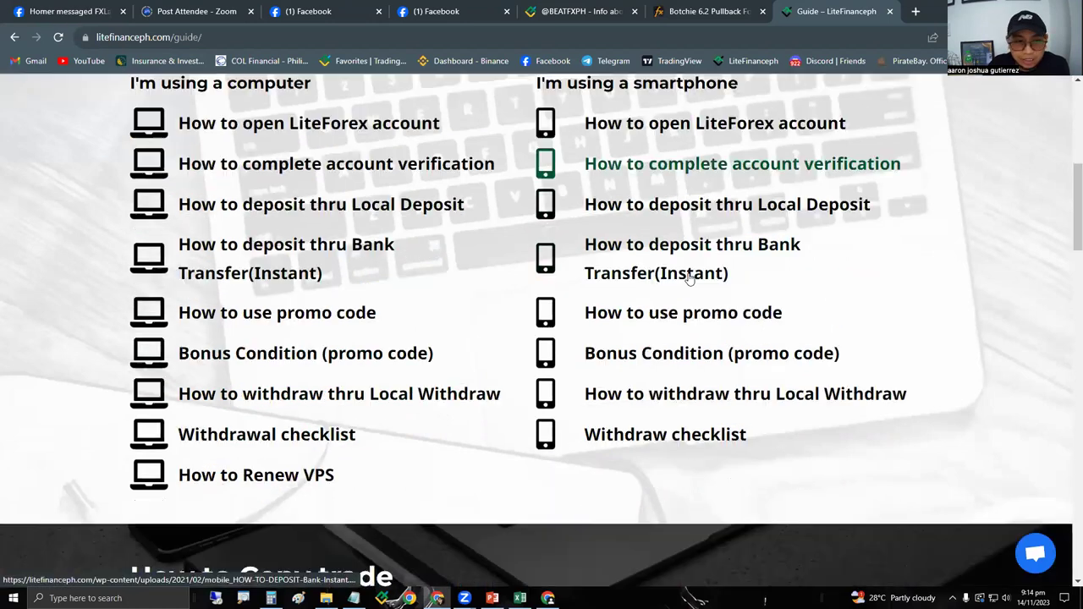
scroll(375, 152, up, 6)
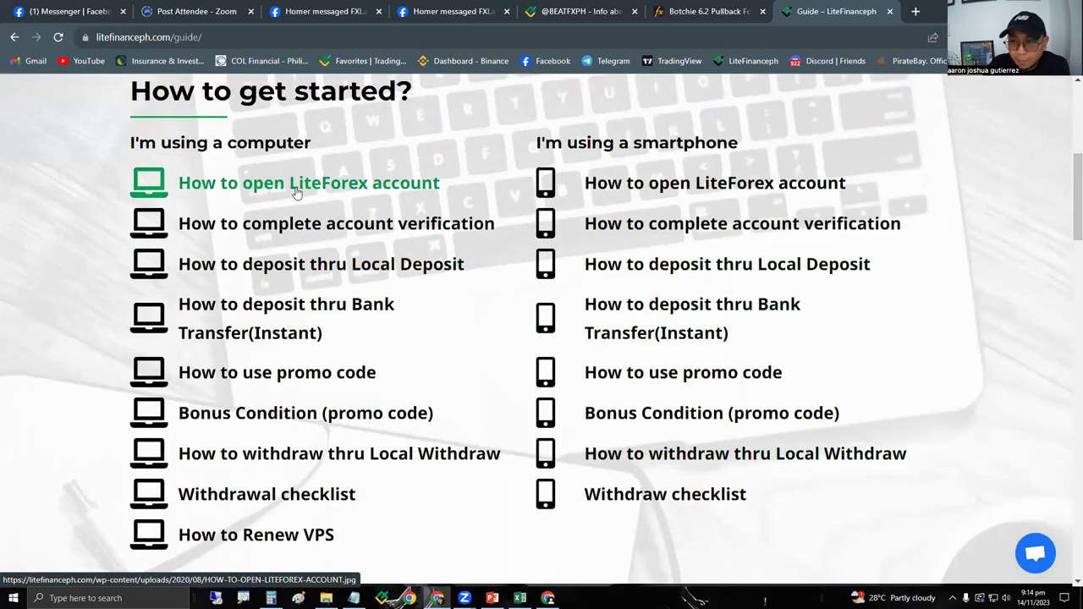
scroll(328, 315, down, 2)
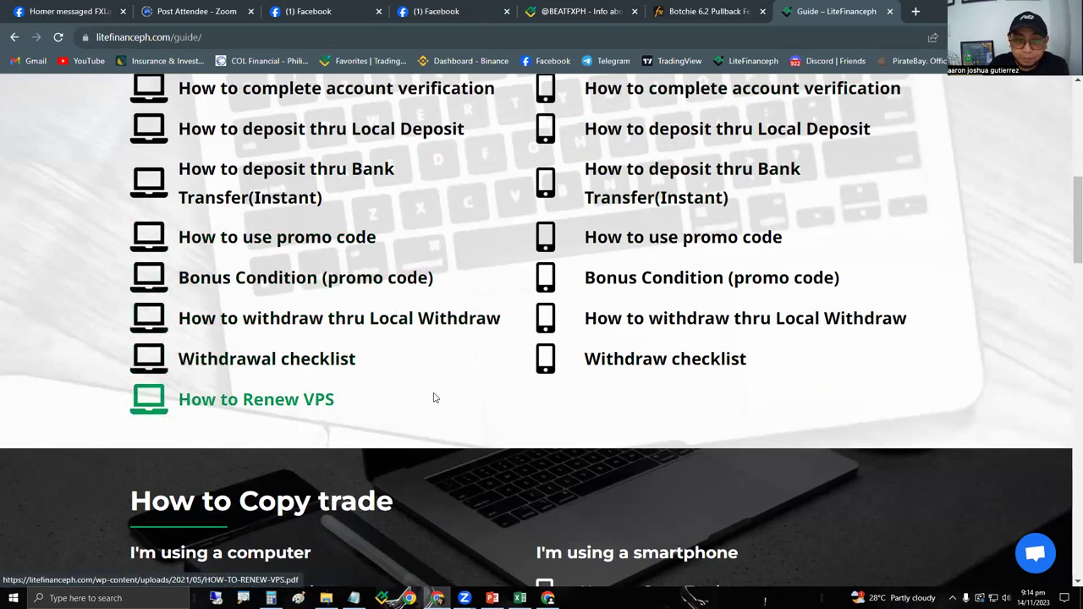
scroll(431, 405, down, 3)
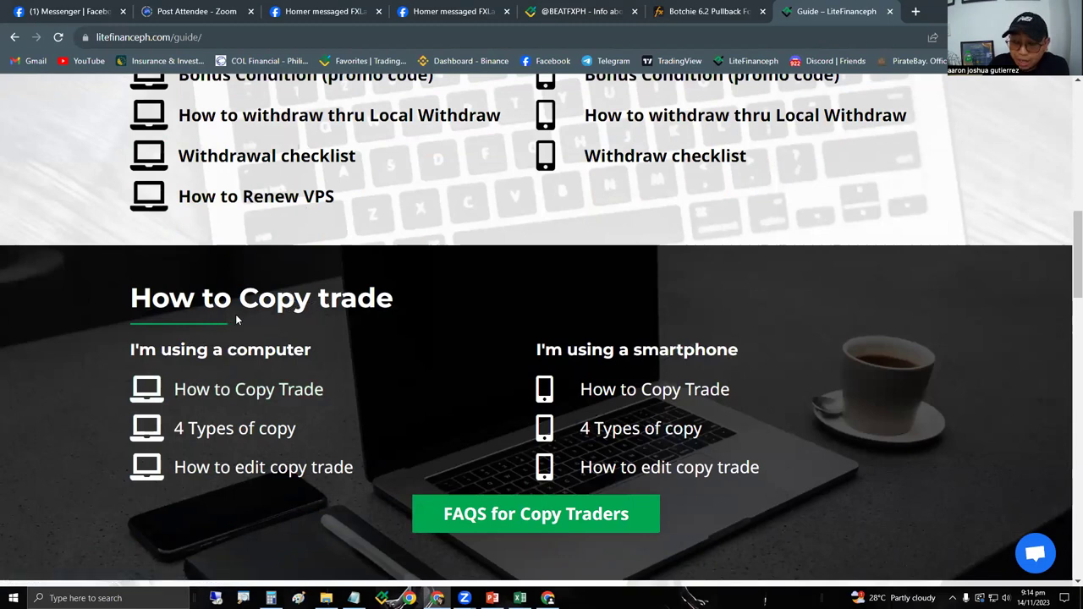
scroll(394, 342, down, 2)
scroll(400, 348, down, 3)
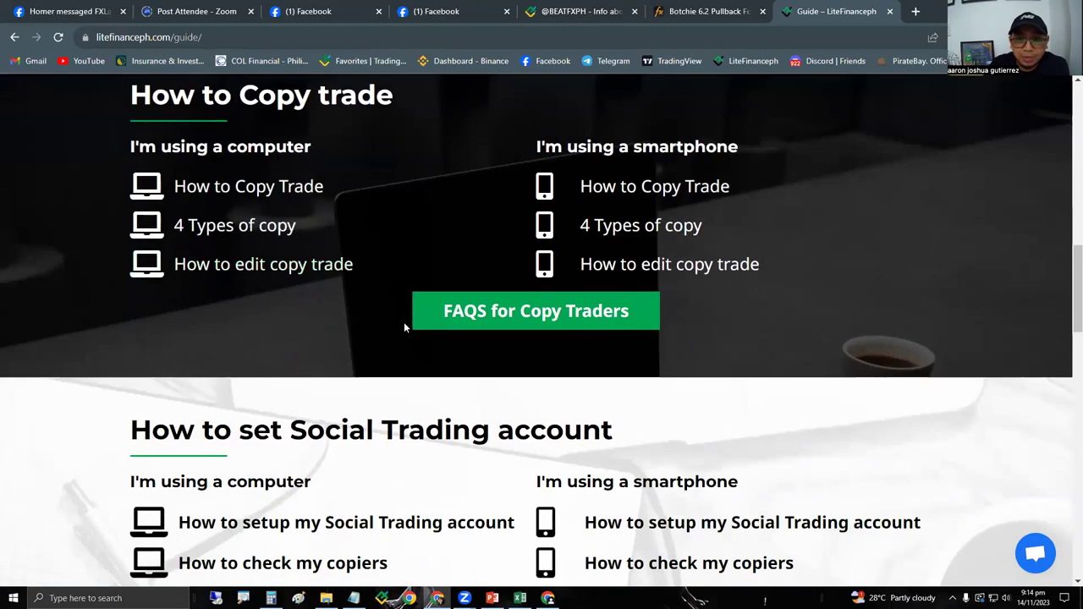
- Highlight the Guide page's web address and review the Social Trading account, Metatrader and FAQs sections
click(169, 39)
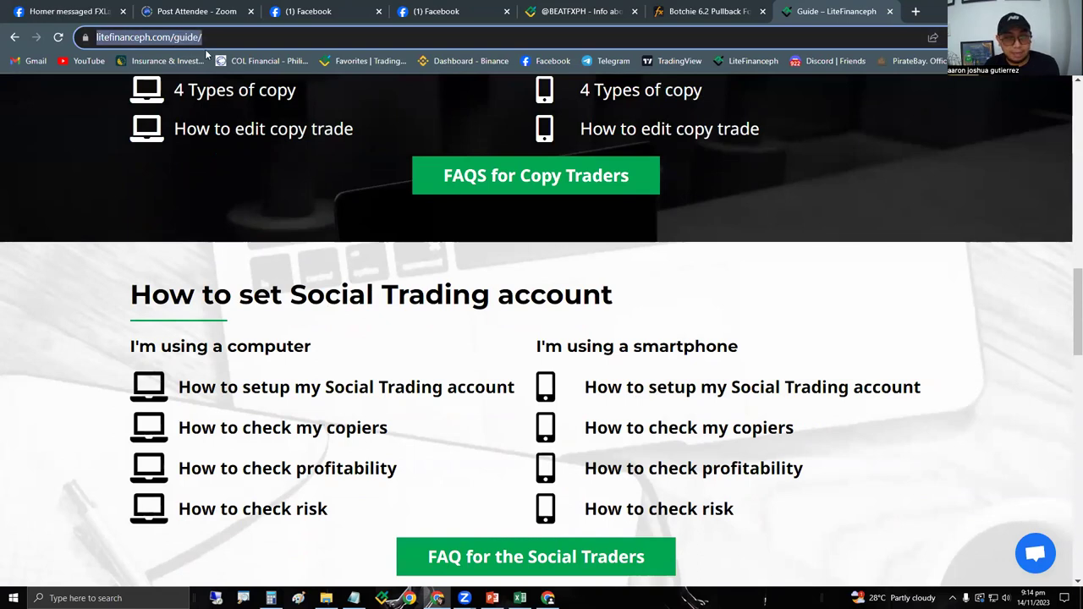
scroll(423, 306, down, 4)
scroll(426, 294, down, 2)
scroll(426, 310, up, 2)
scroll(423, 339, down, 10)
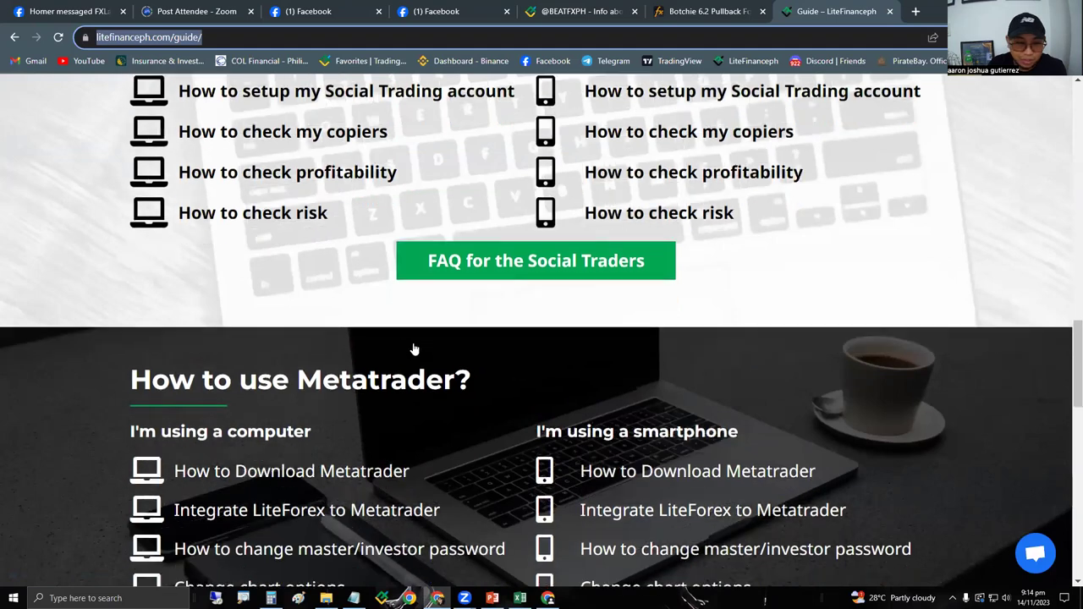
scroll(423, 338, down, 5)
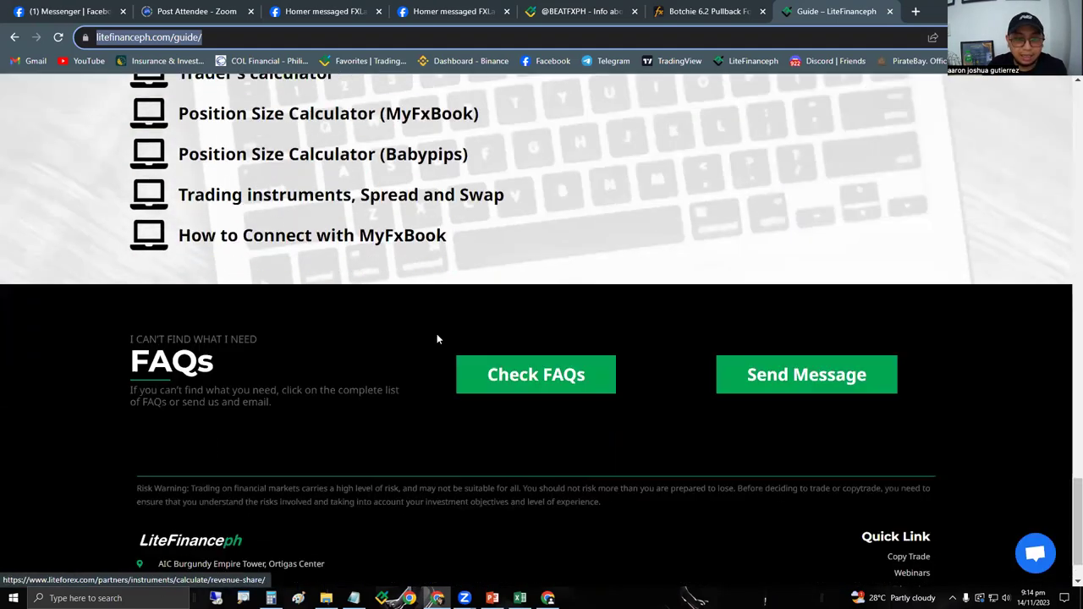
click(546, 17)
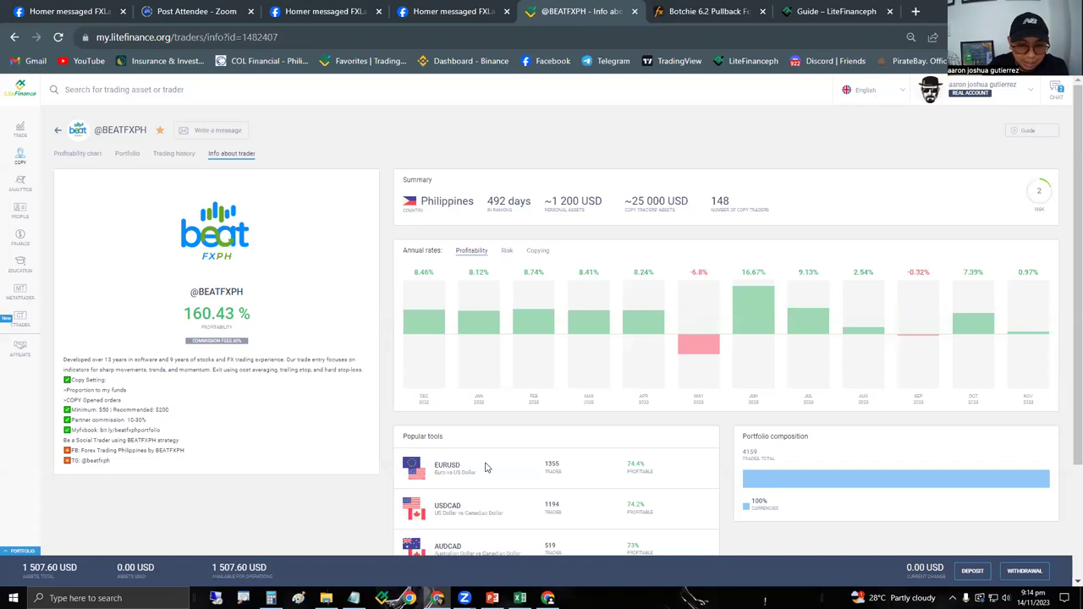
key(alt+Tab)
key(Down)
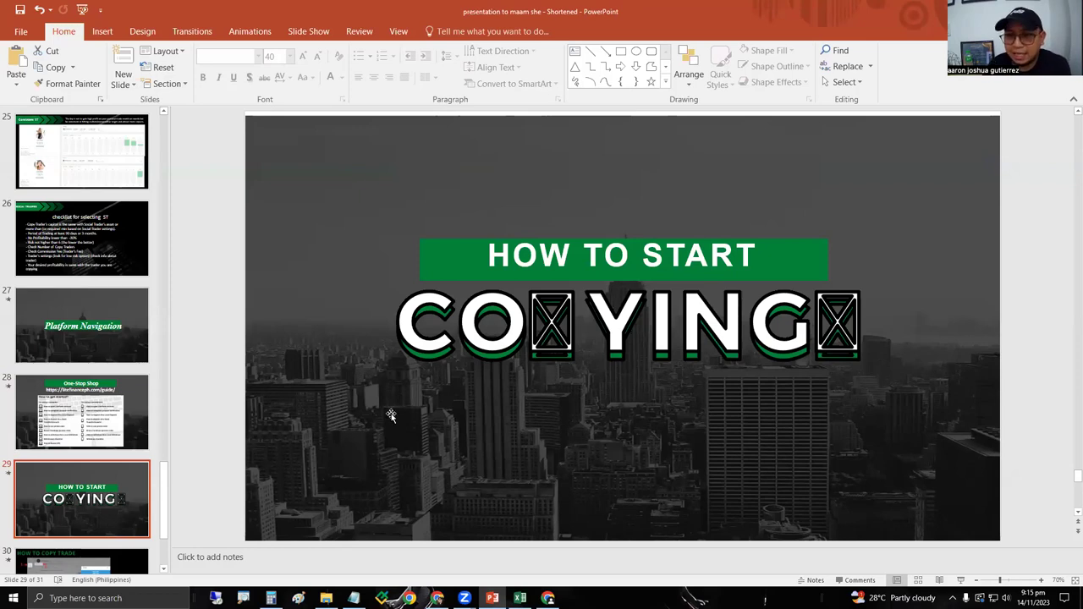
- Switch to the browser, refresh LiteFinance, and expand the demo account's portfolio to view its open position, then collapse it
click(437, 599)
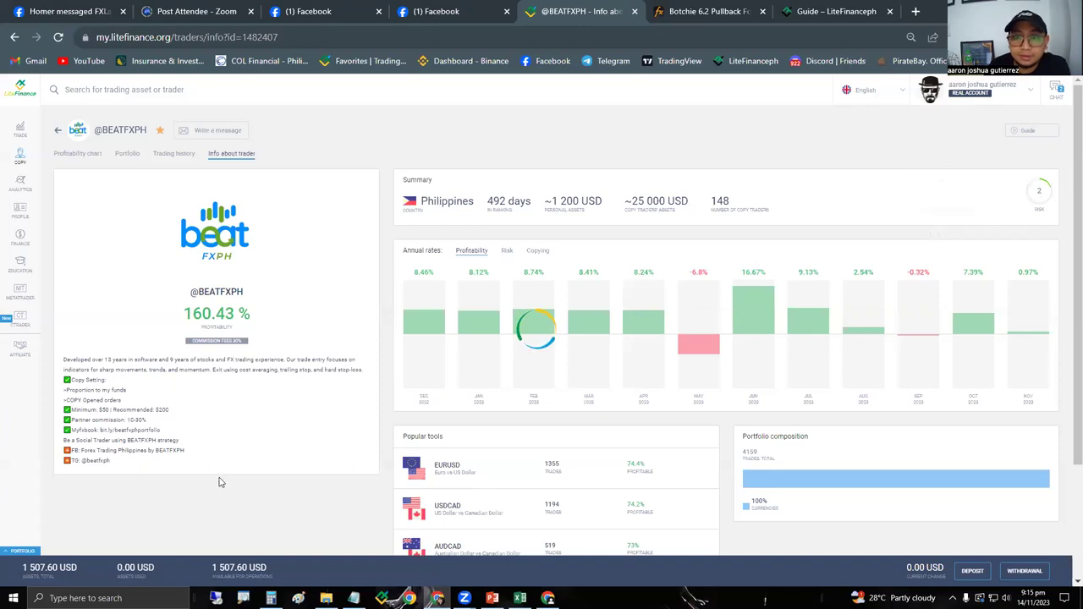
key(F5)
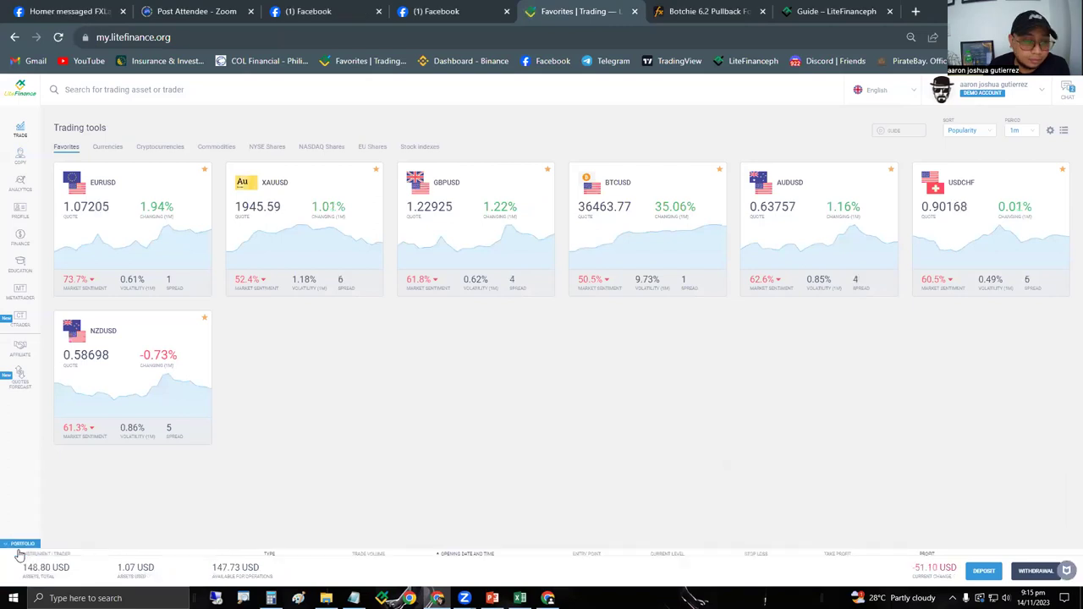
click(18, 552)
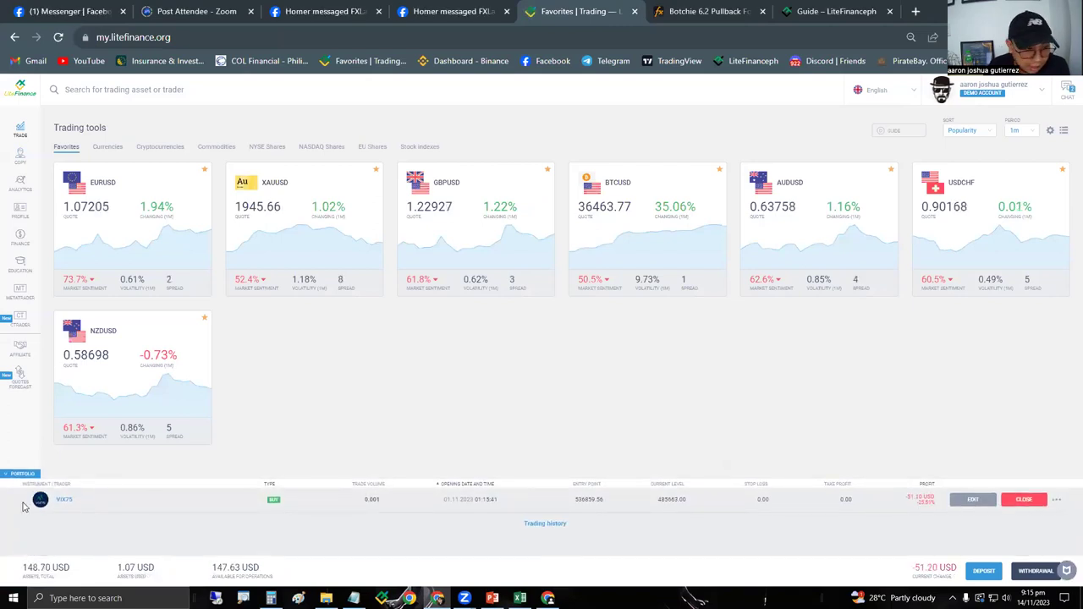
click(22, 475)
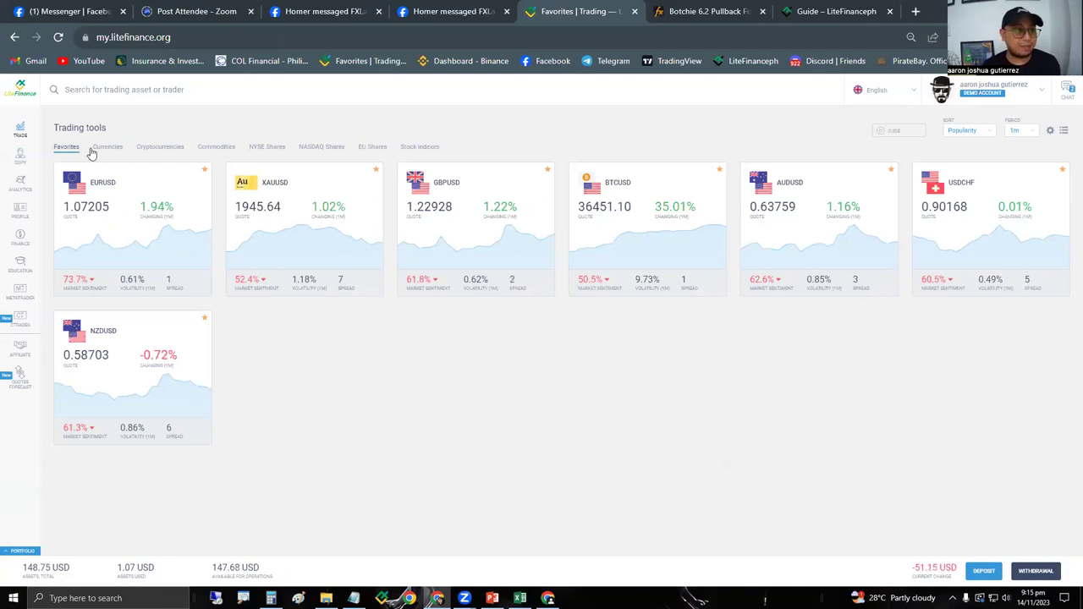
click(186, 88)
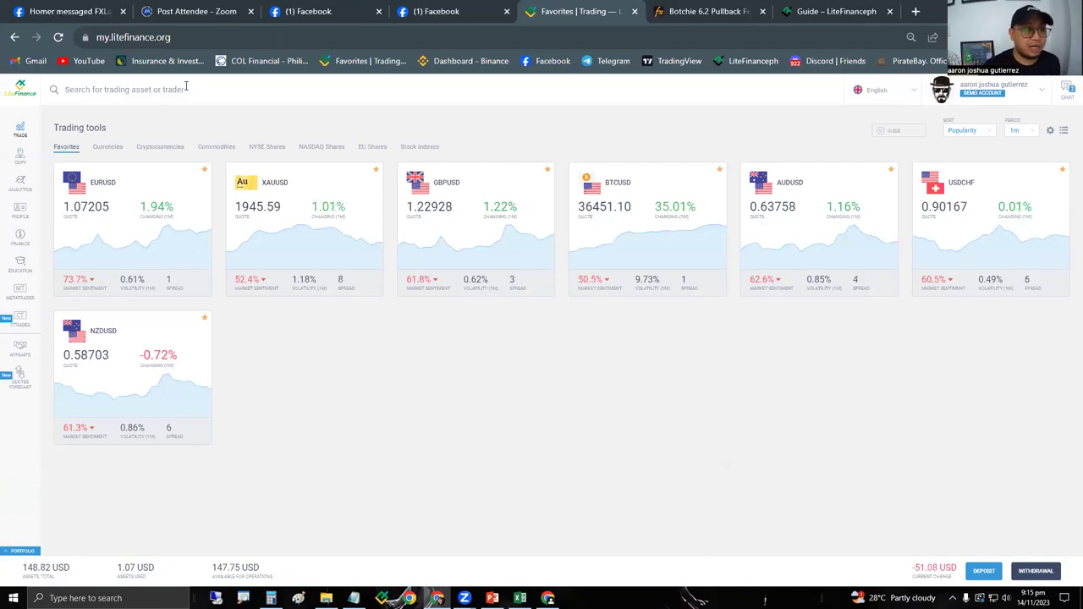
text(beat)
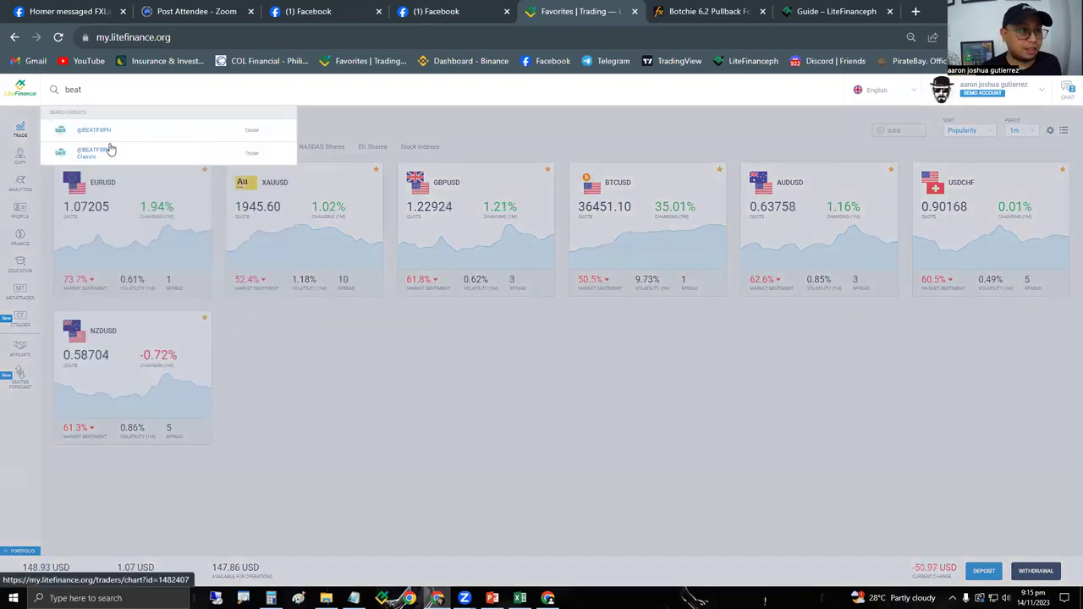
click(108, 150)
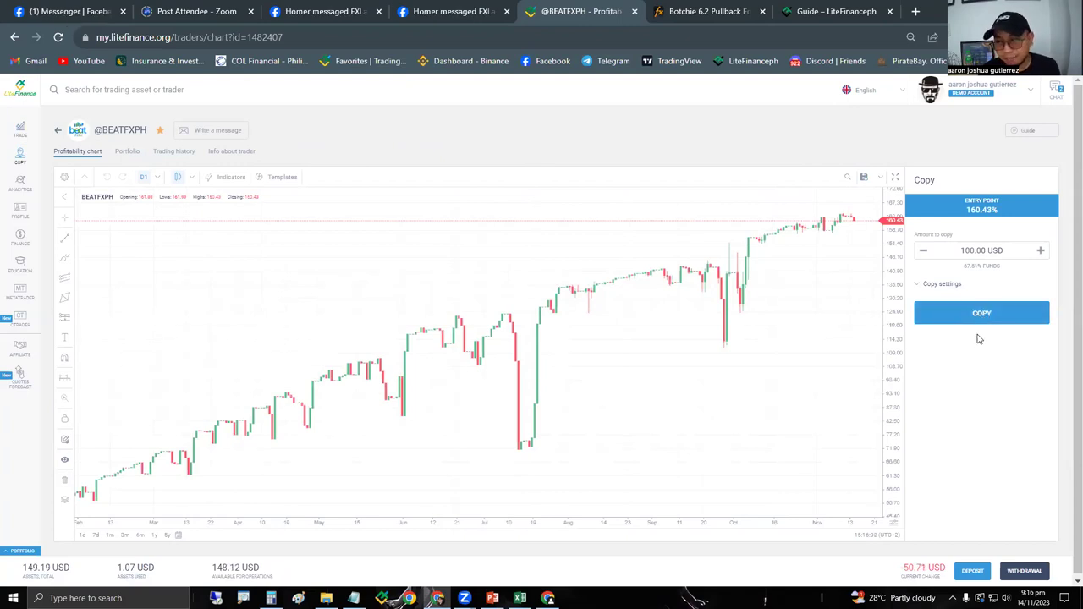
click(246, 157)
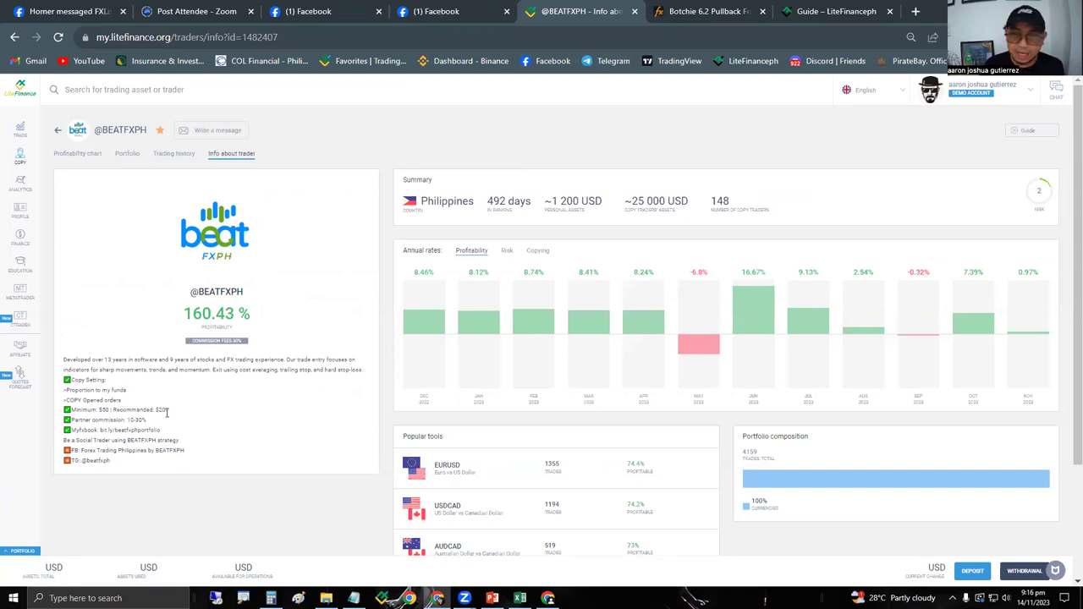
drag(127, 389, 68, 391)
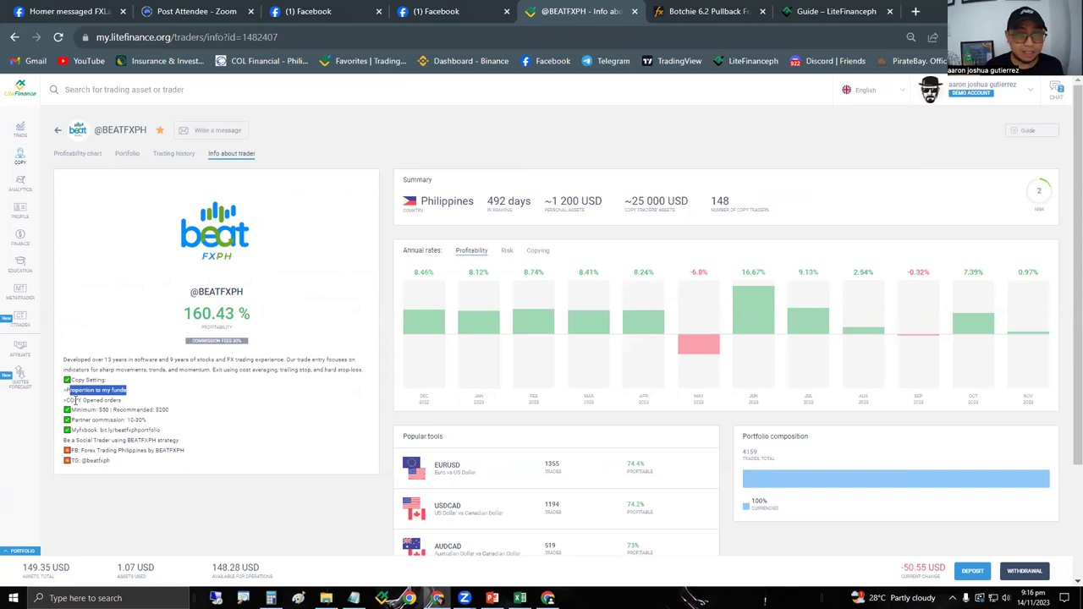
click(131, 406)
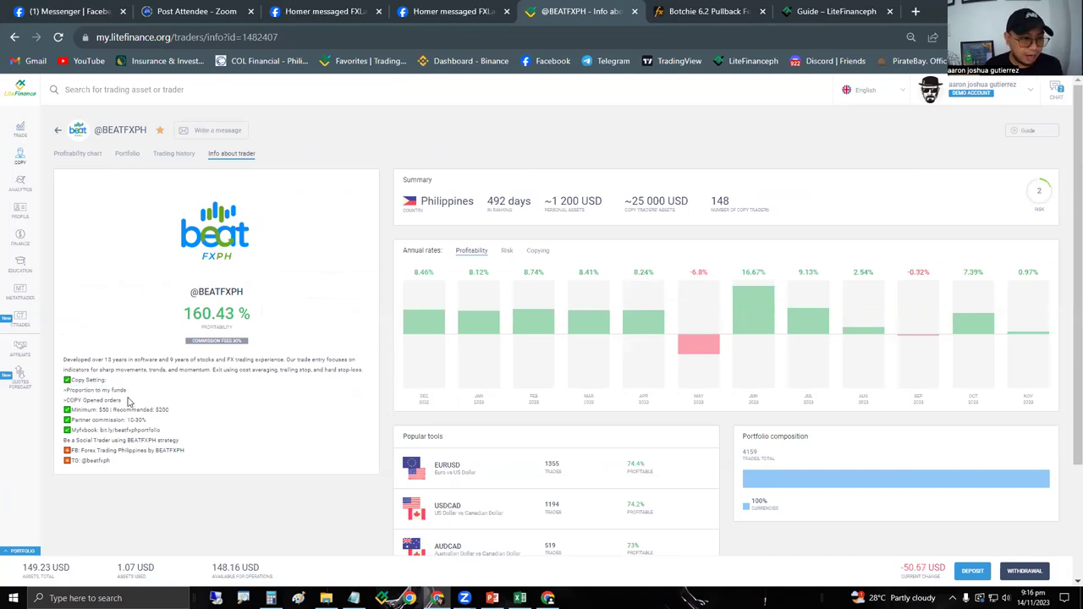
drag(121, 405, 65, 401)
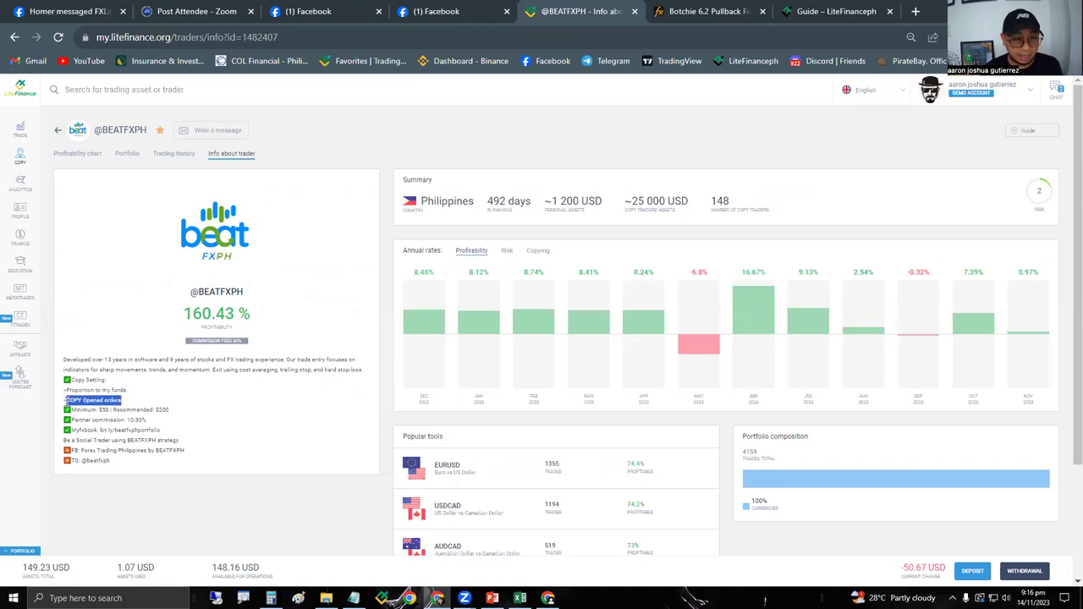
click(101, 409)
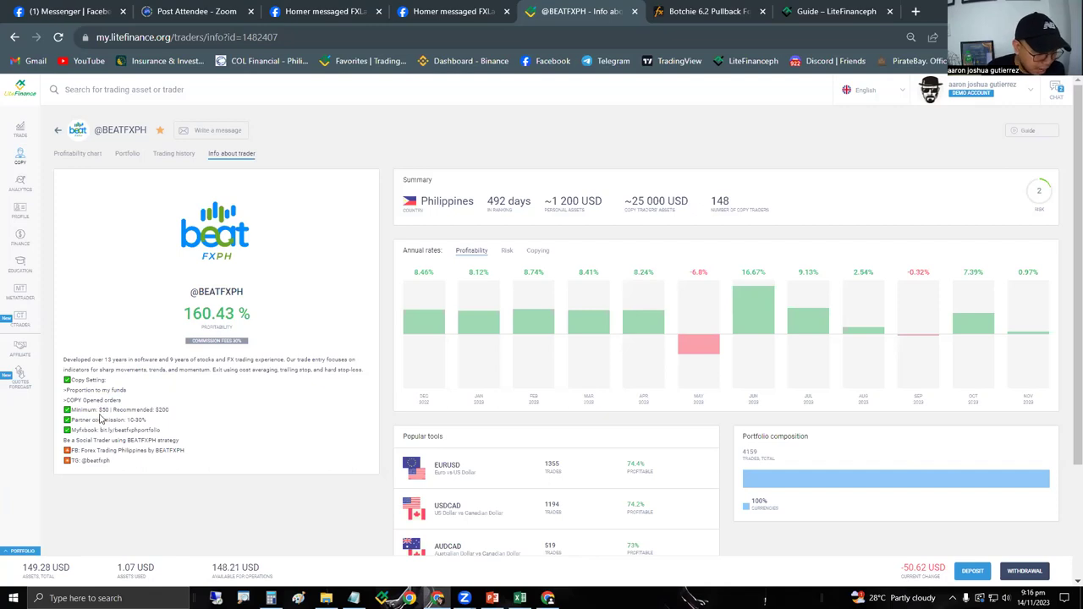
double_click(103, 410)
click(167, 413)
drag(169, 411, 135, 410)
click(182, 416)
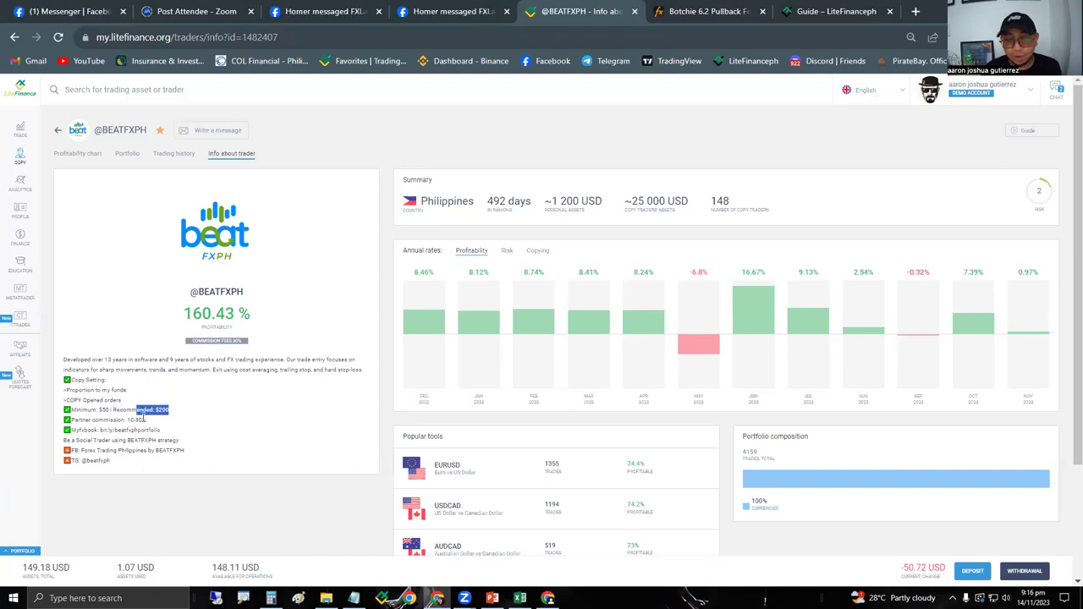
click(192, 435)
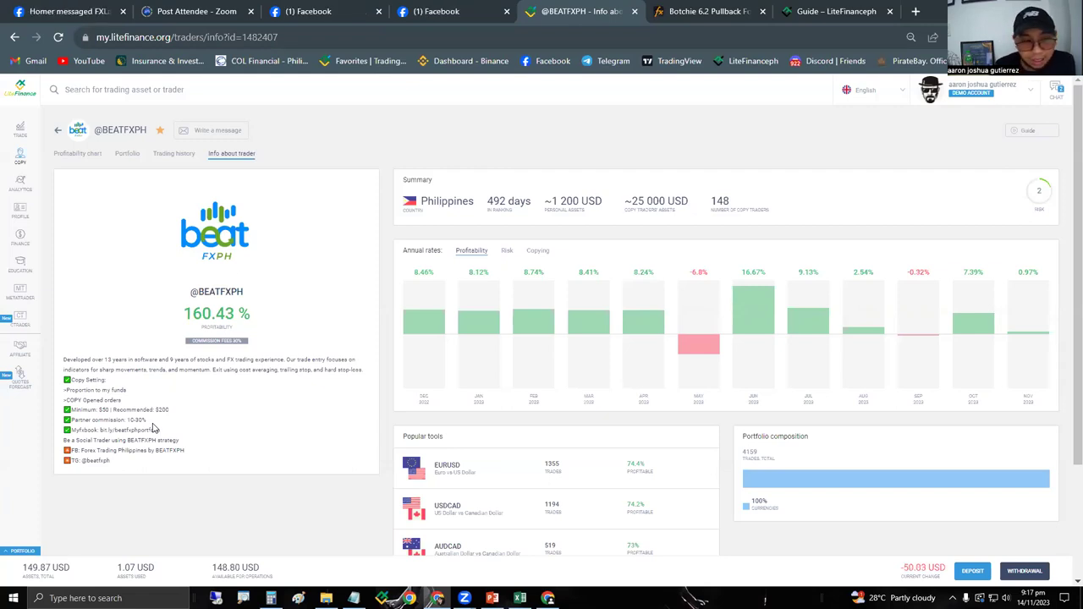
drag(147, 421, 127, 421)
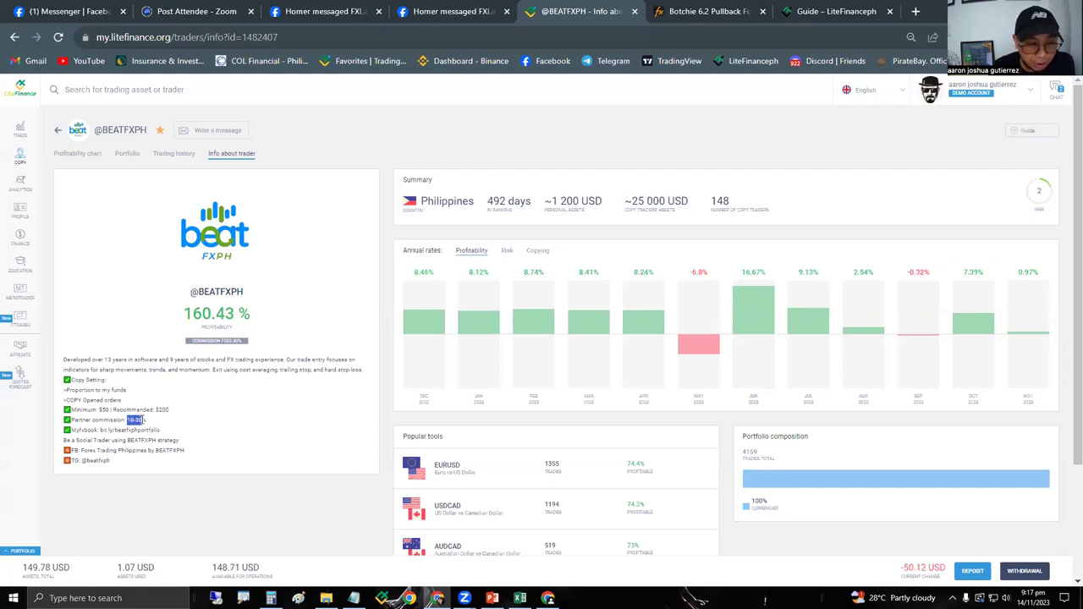
click(154, 425)
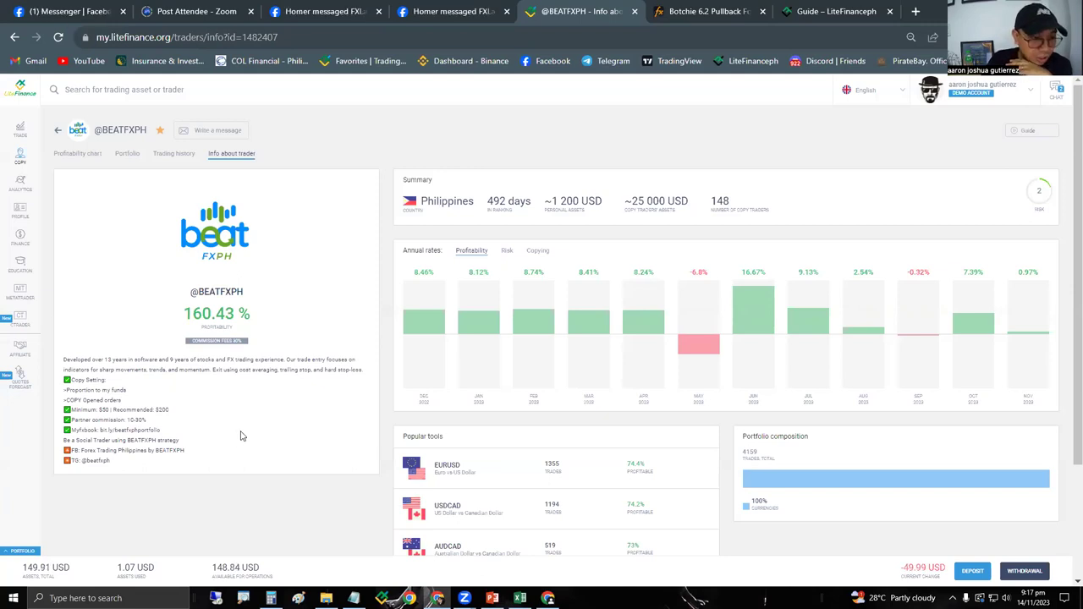
click(81, 158)
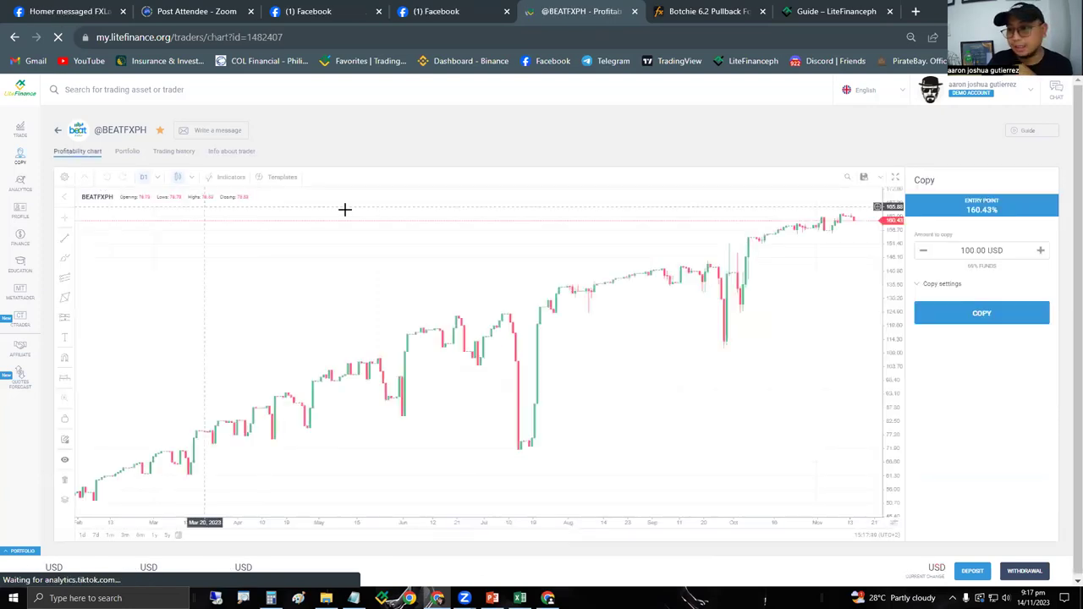
click(973, 250)
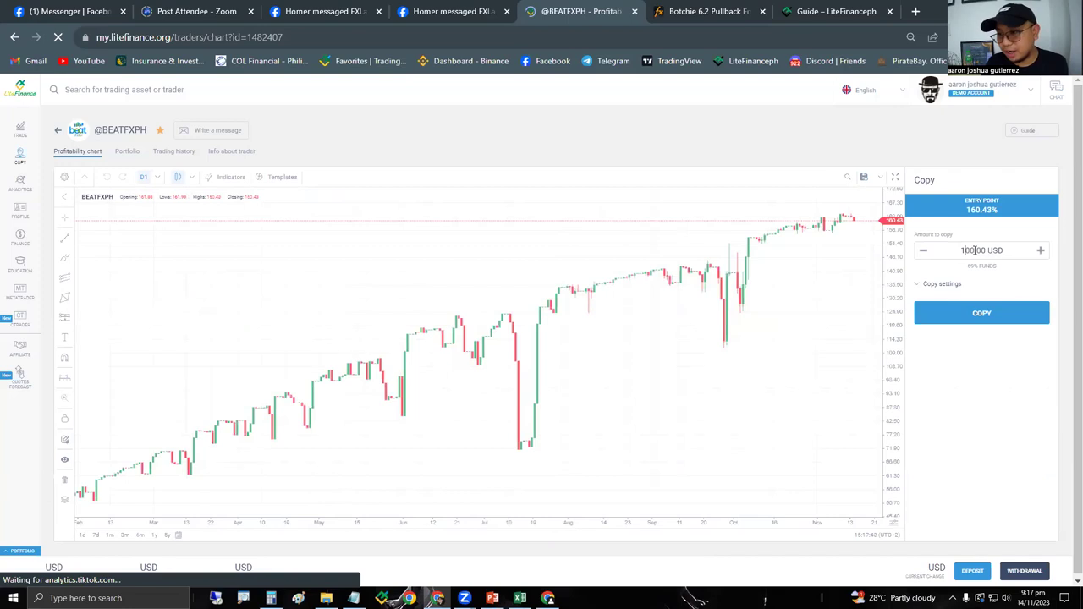
key(BackSpace)
key(BackSpace)
key(BackSpace)
key(BackSpace)
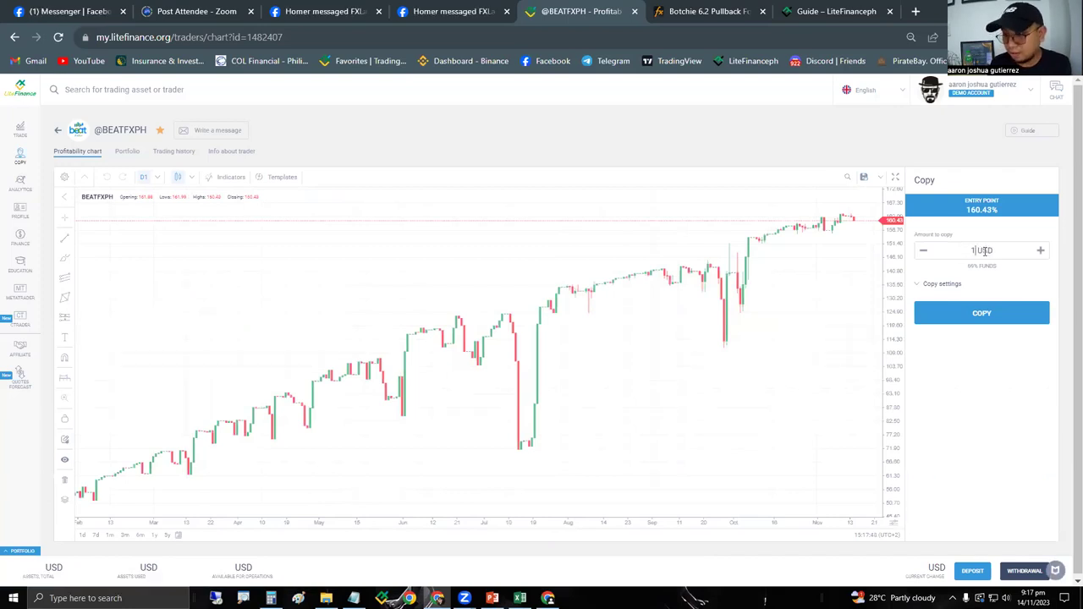
text(00)
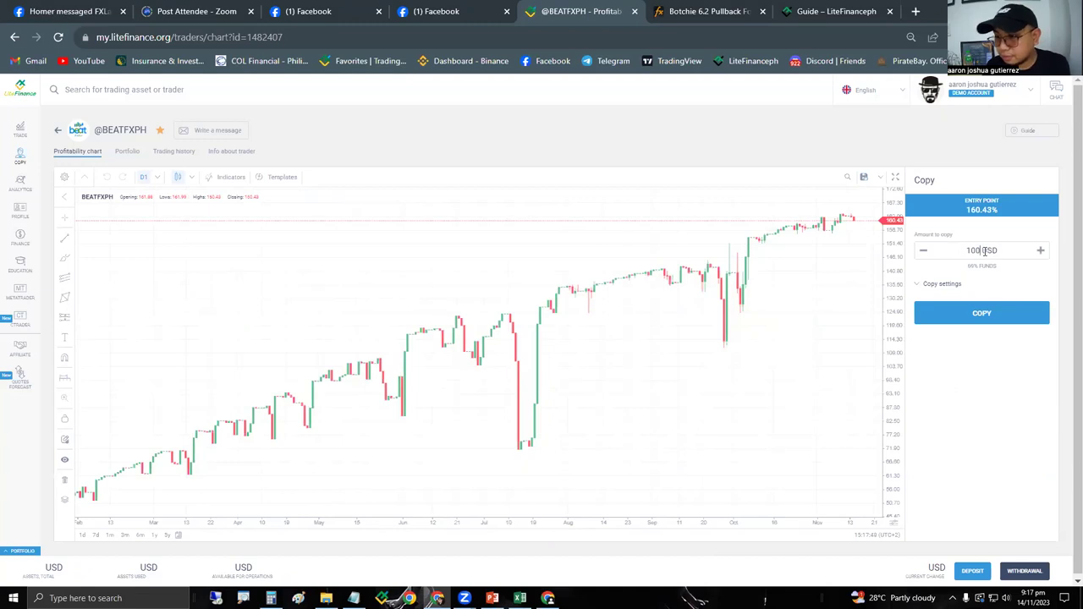
- Expand the copy settings and enable copying of opened orders, toggling the option off and on again
click(944, 289)
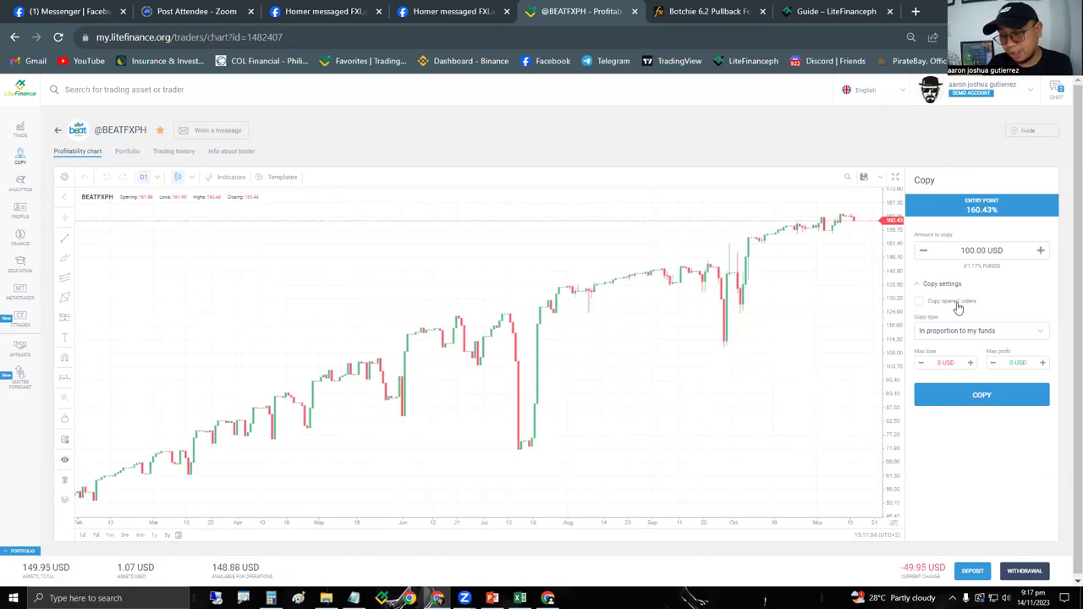
click(921, 302)
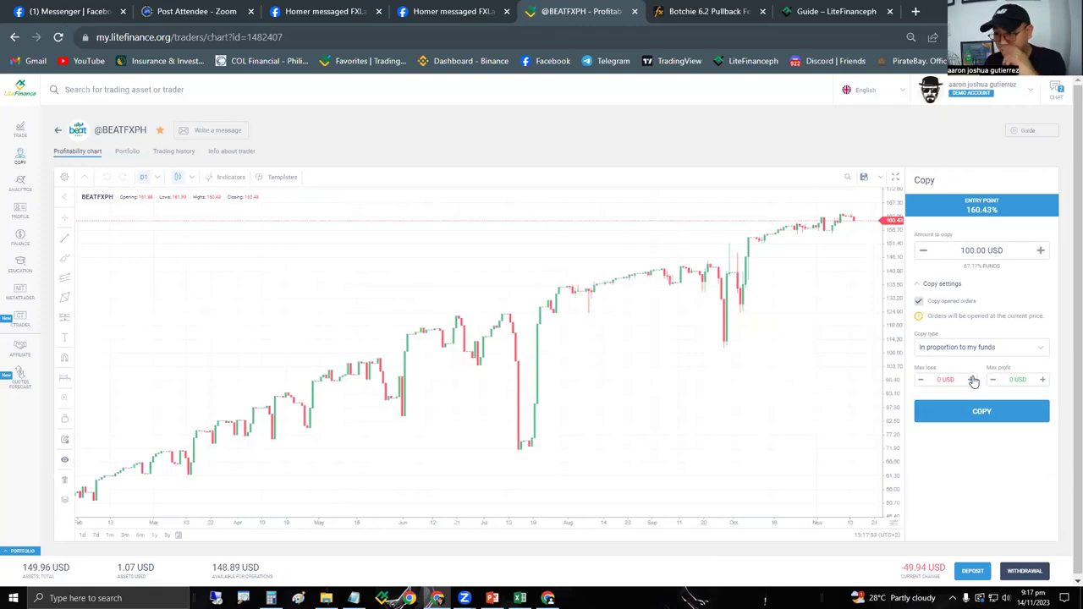
click(919, 304)
click(920, 304)
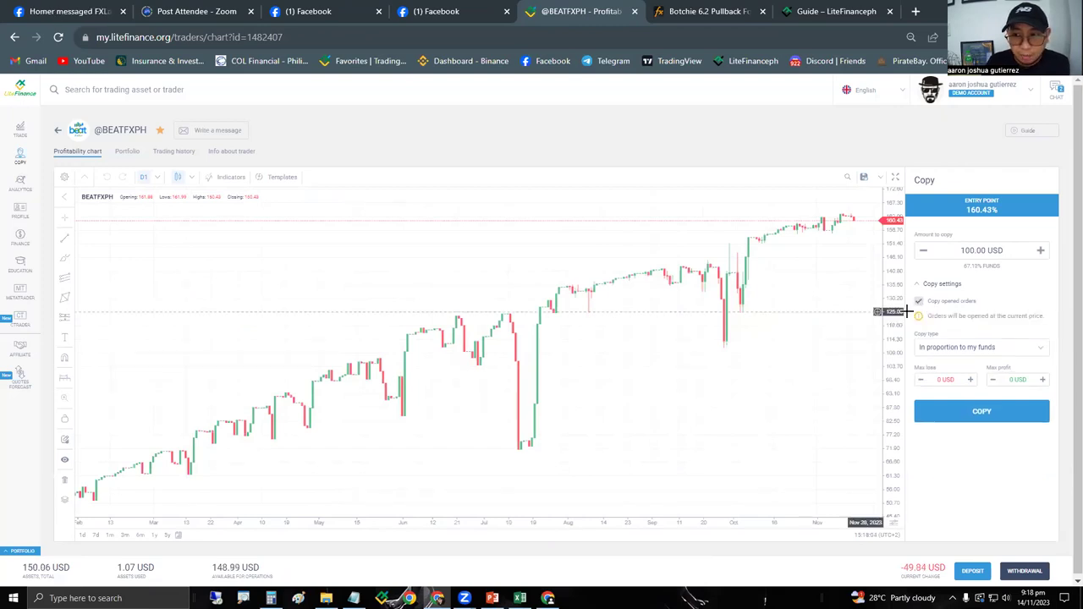
click(127, 152)
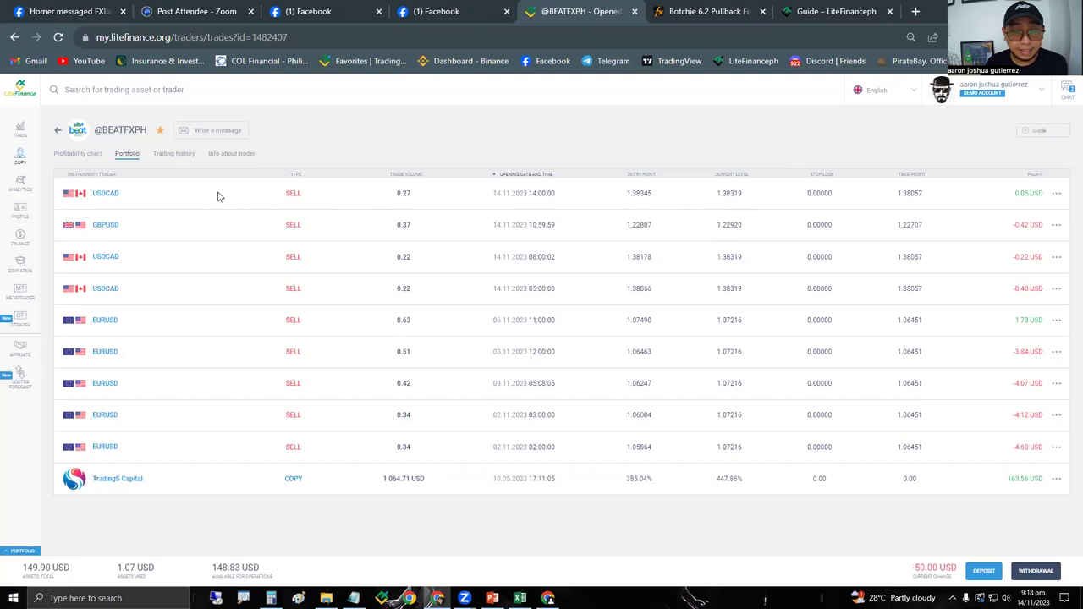
click(74, 156)
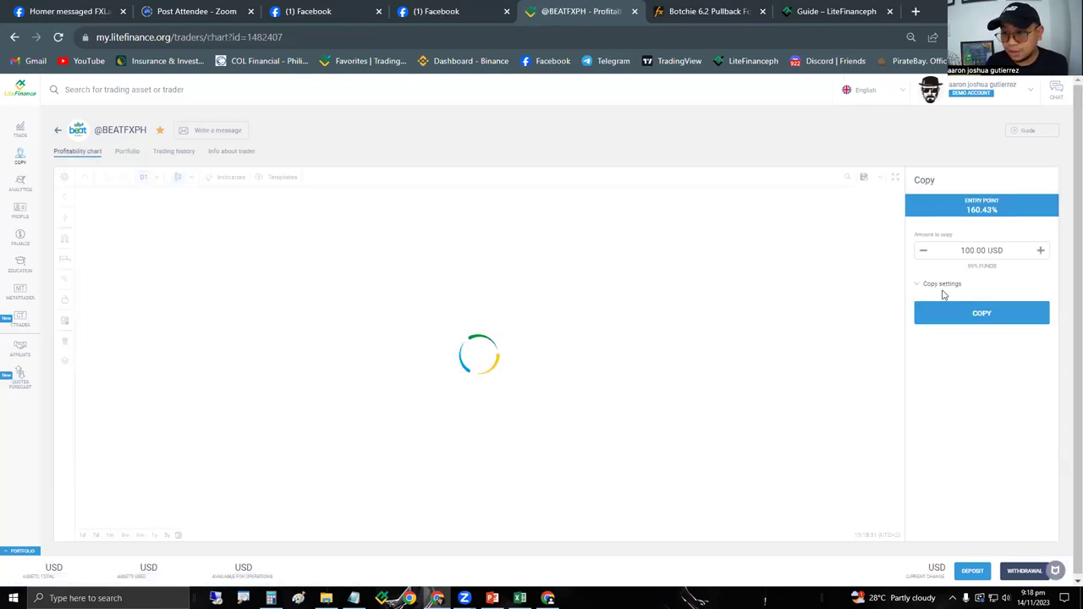
click(944, 285)
click(919, 301)
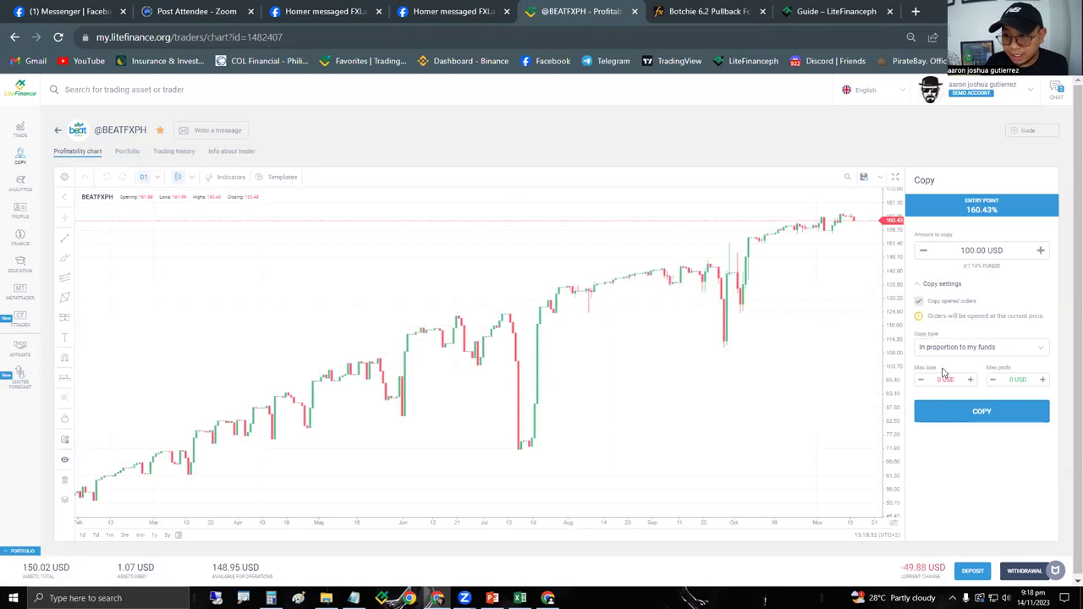
click(944, 354)
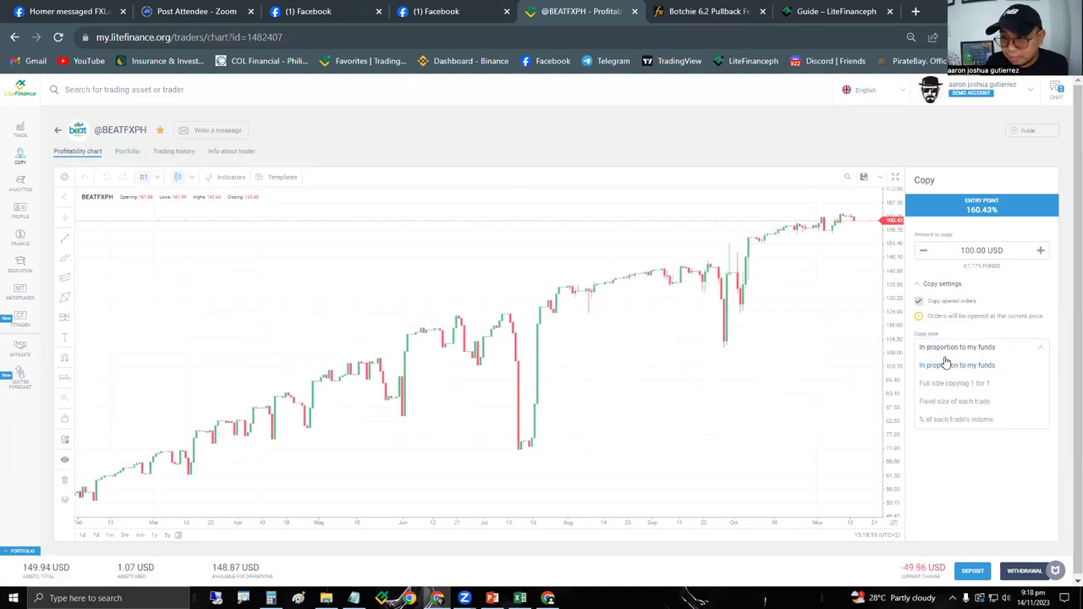
click(944, 366)
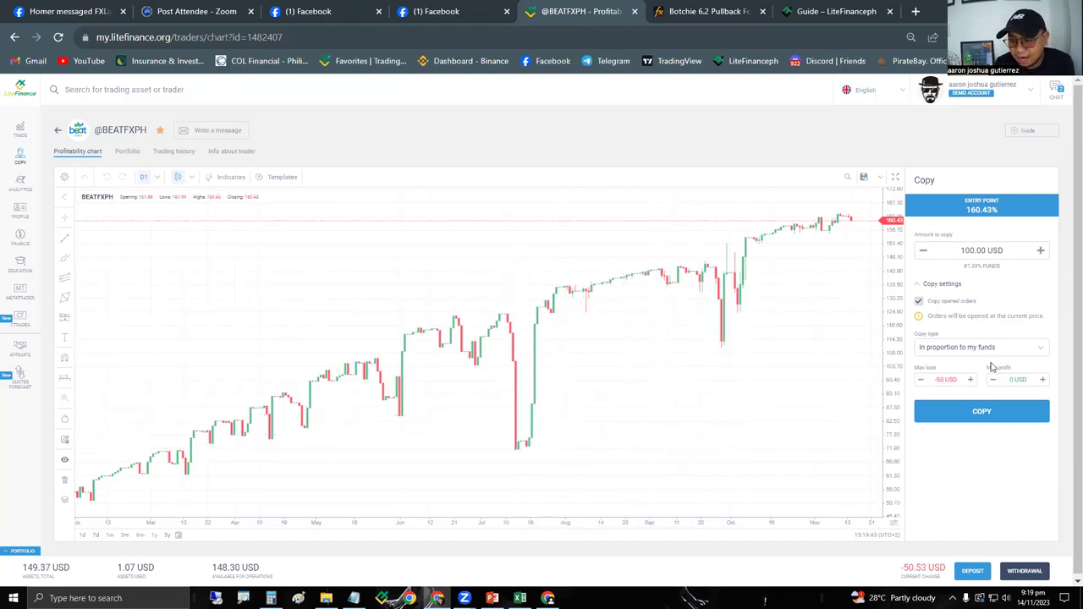
- Reset the max loss to 0 USD, point out the chart's deep July drop, and try a max loss of 50 USD
key(BackSpace)
key(BackSpace)
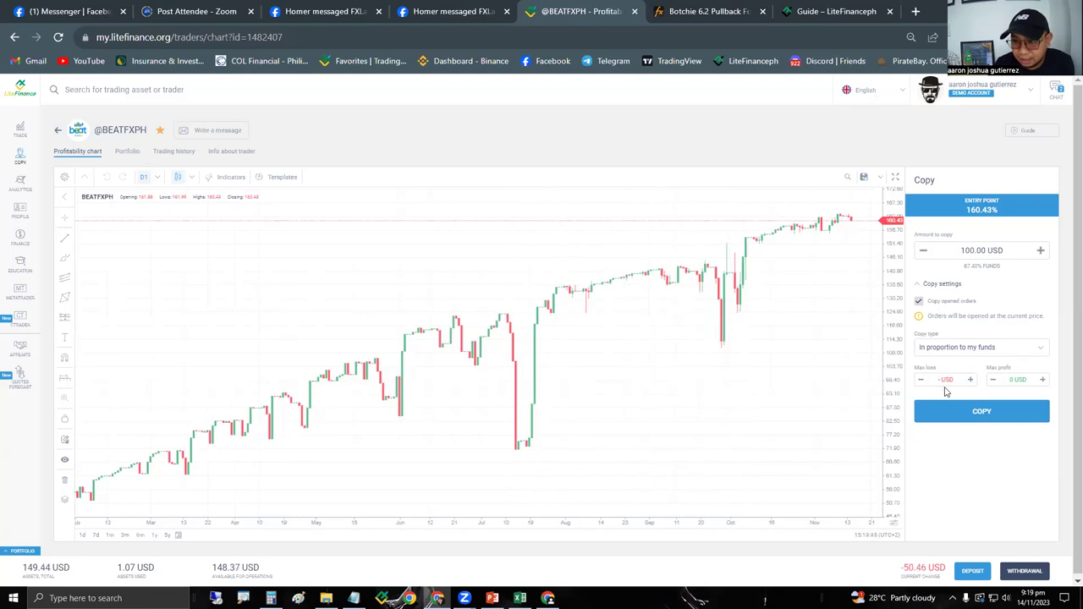
text(0)
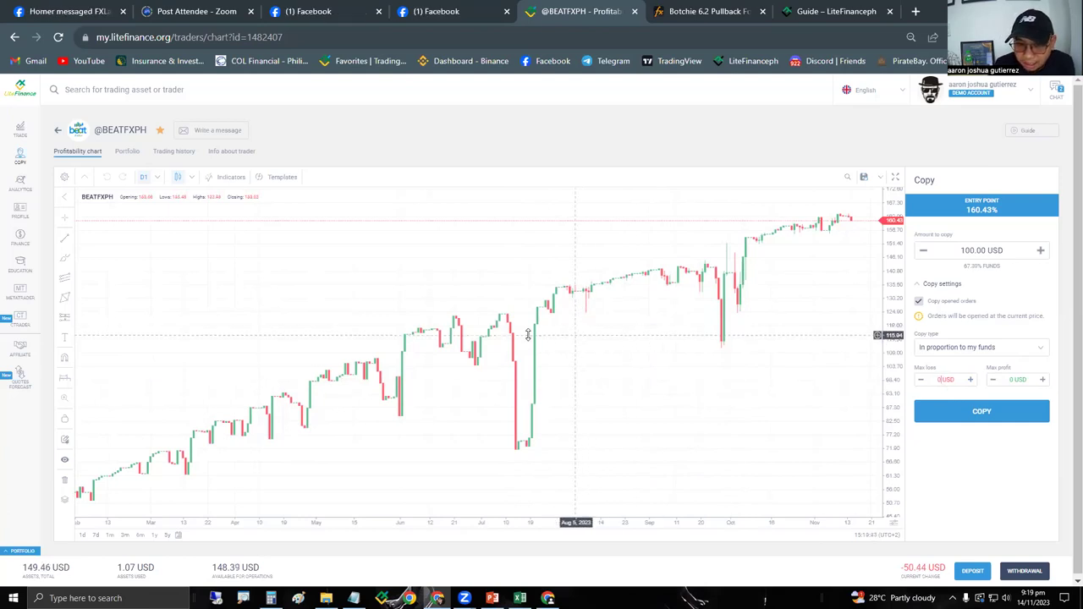
click(523, 449)
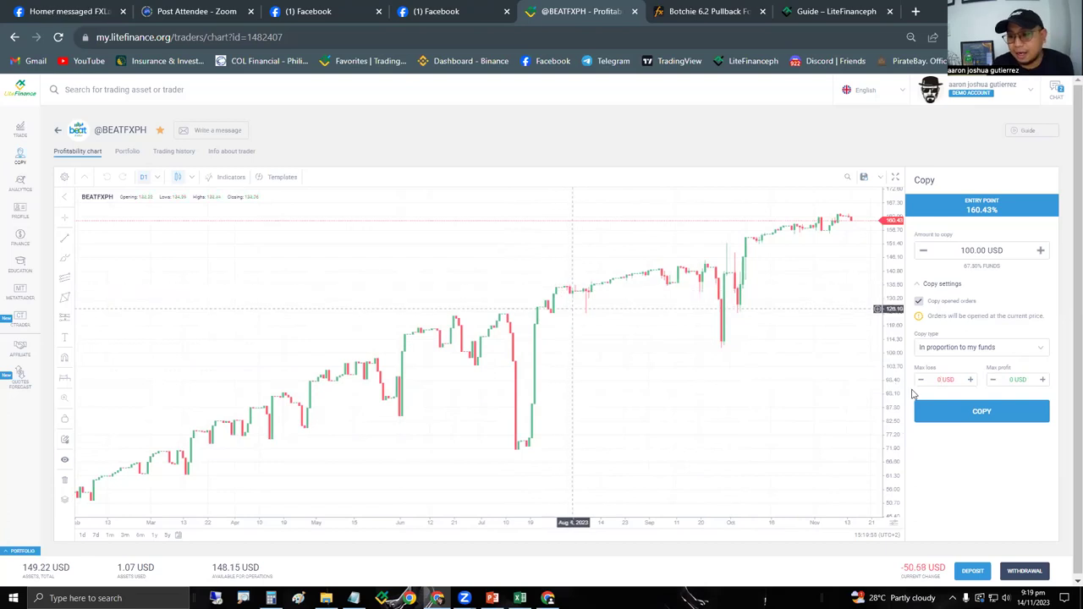
key(BackSpace)
text(50)
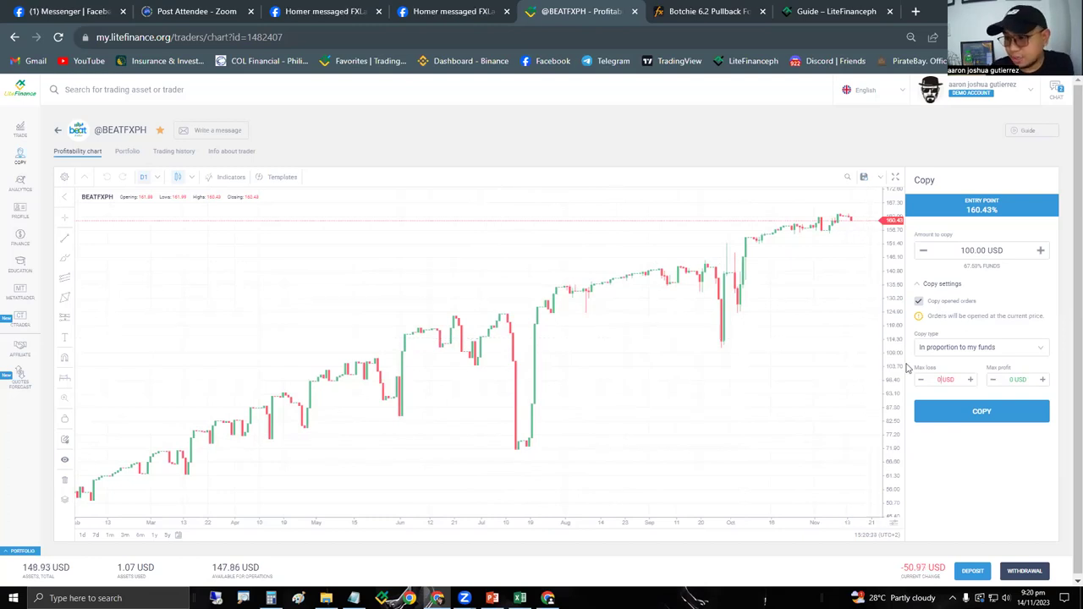
- Try a max profit of 10 USD in the copy settings and clear it again
click(1016, 380)
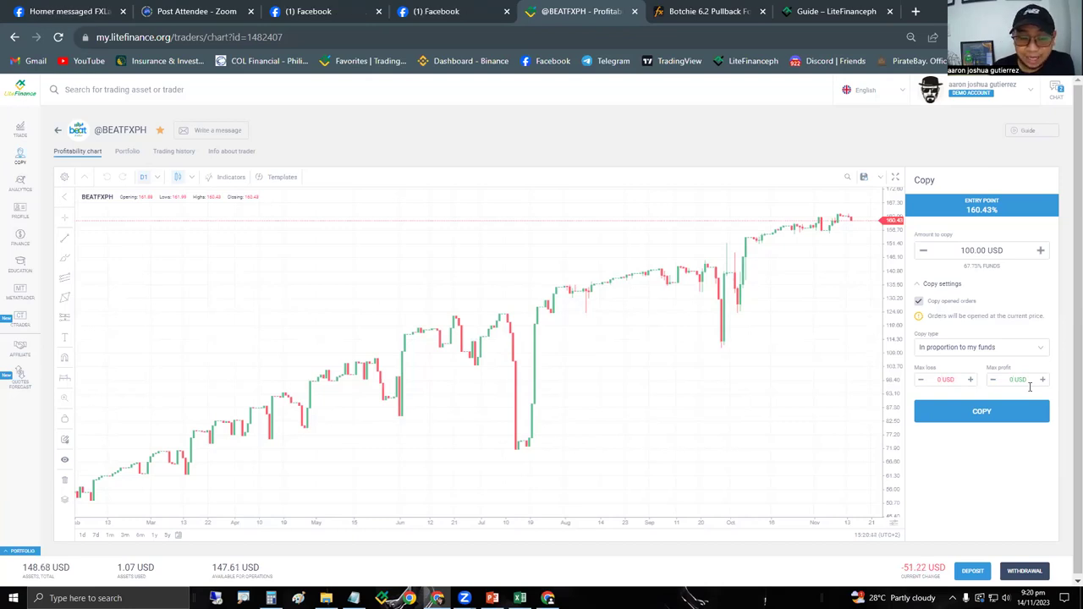
key(Delete)
text(10 USD)
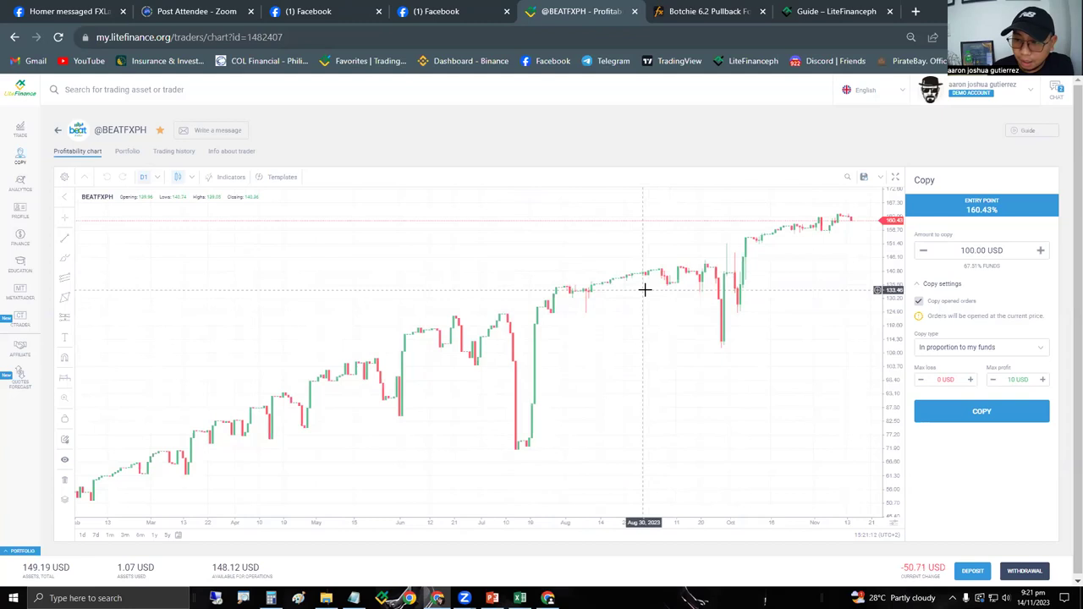
key(BackSpace)
key(BackSpace)
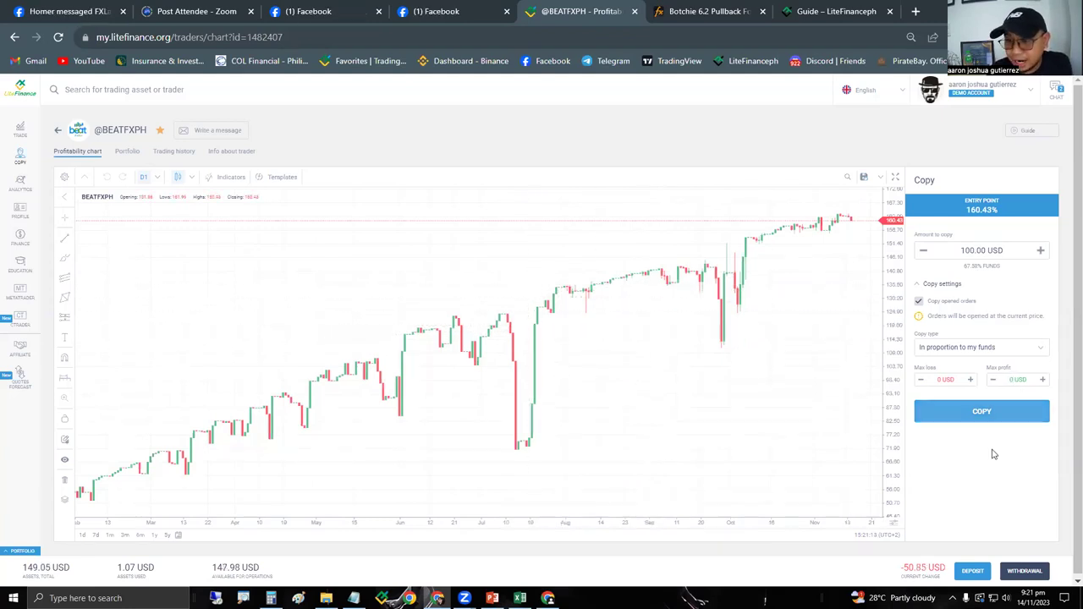
click(968, 475)
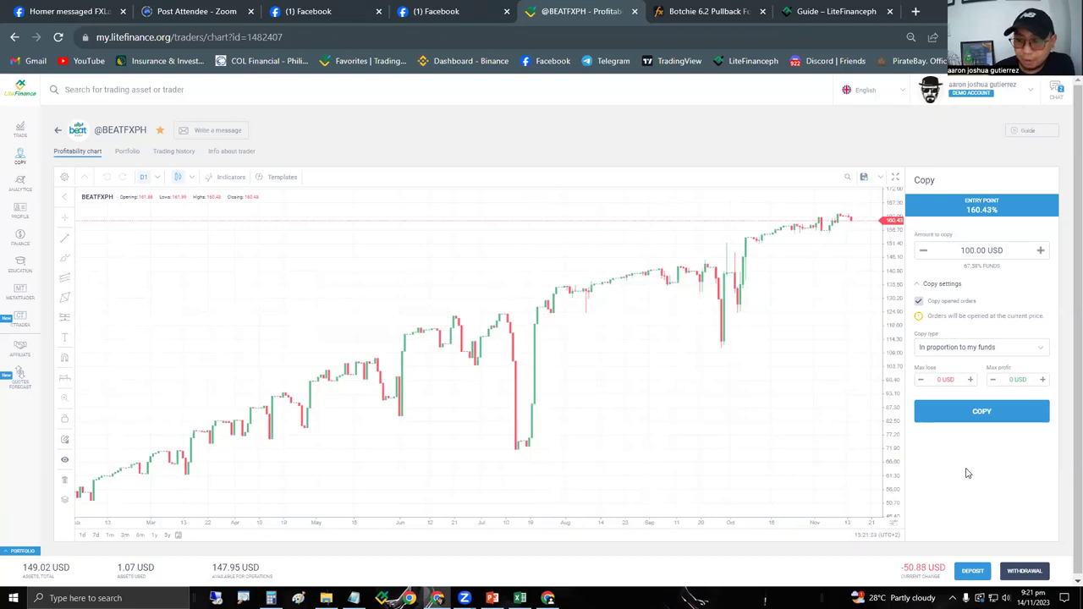
click(954, 418)
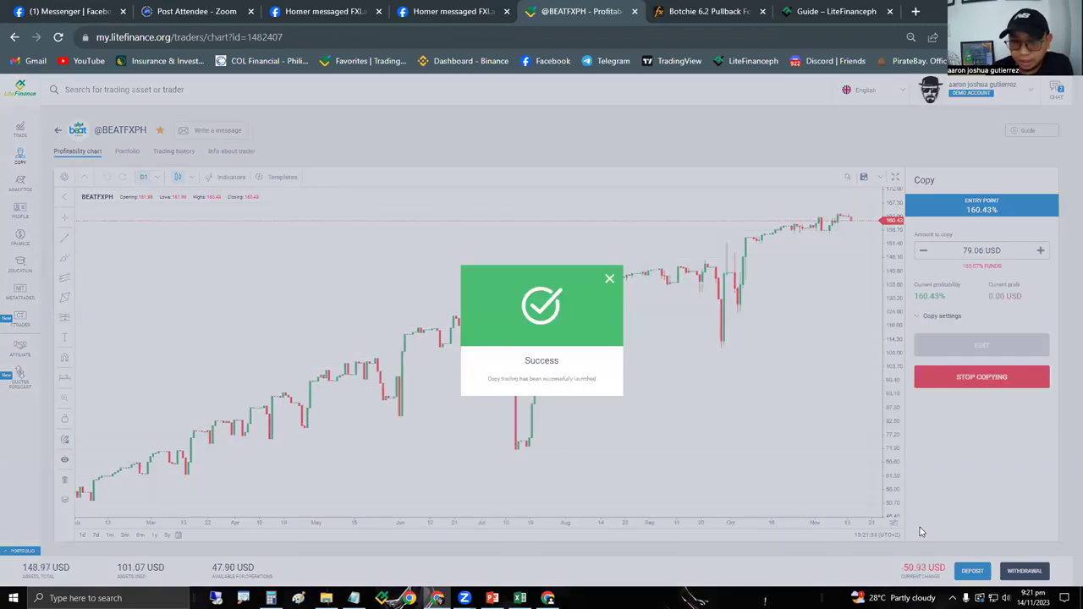
click(610, 280)
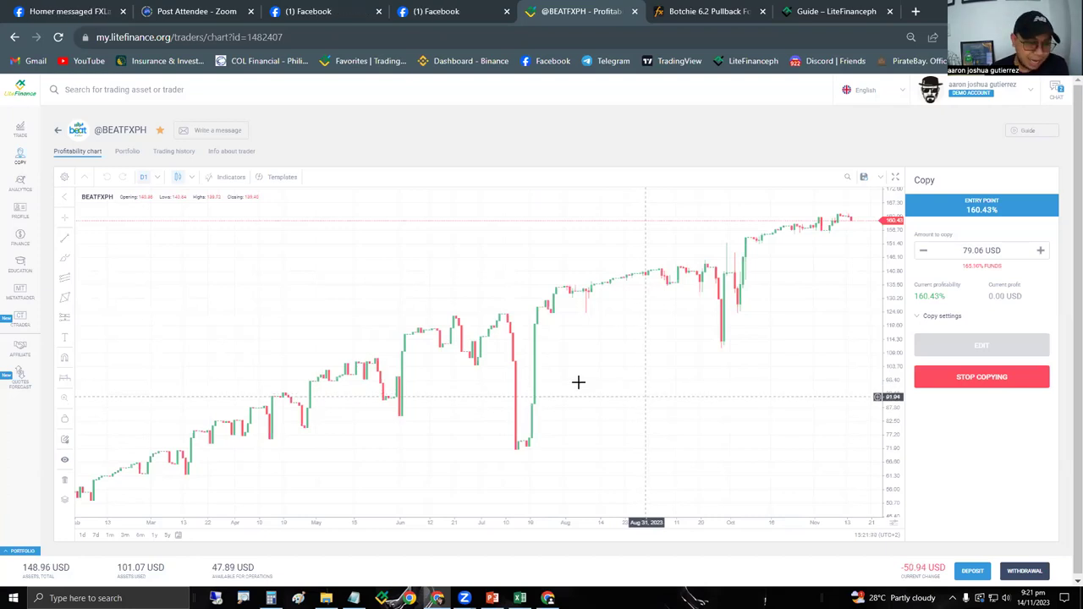
click(22, 552)
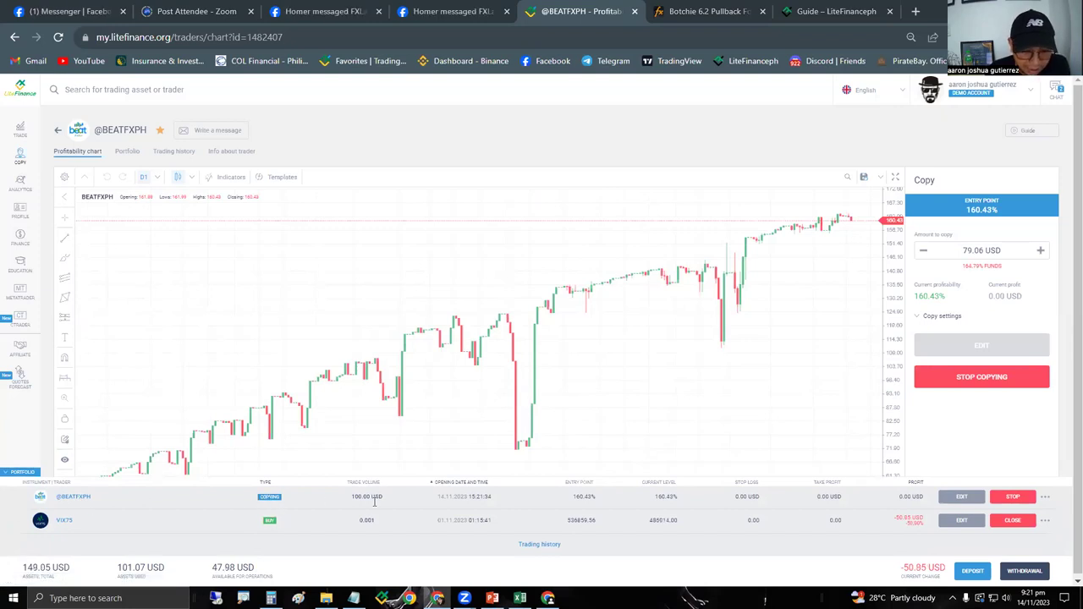
drag(350, 497, 368, 497)
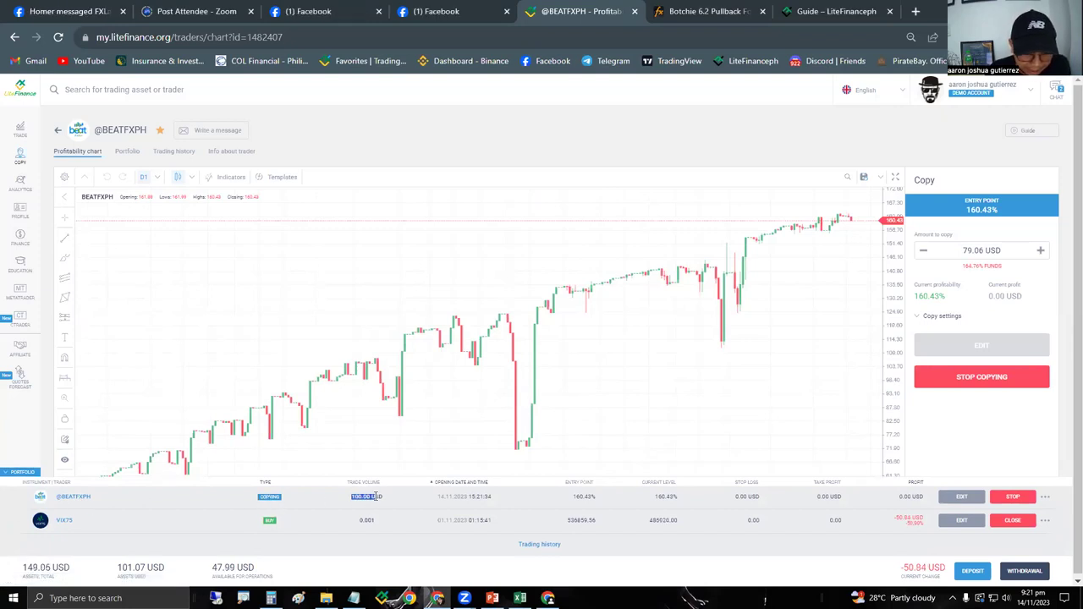
click(437, 506)
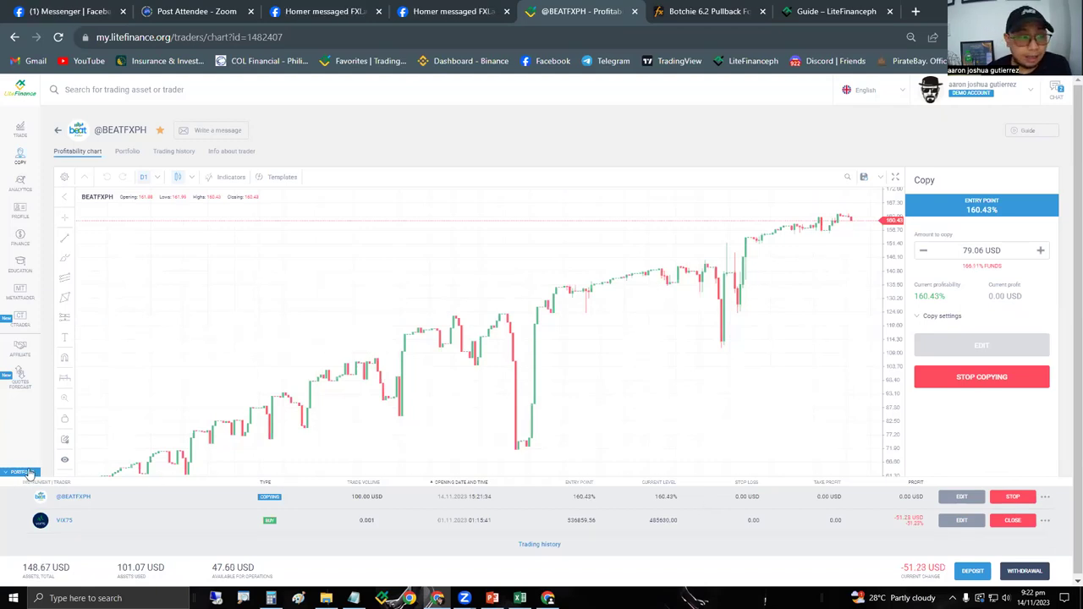
click(25, 473)
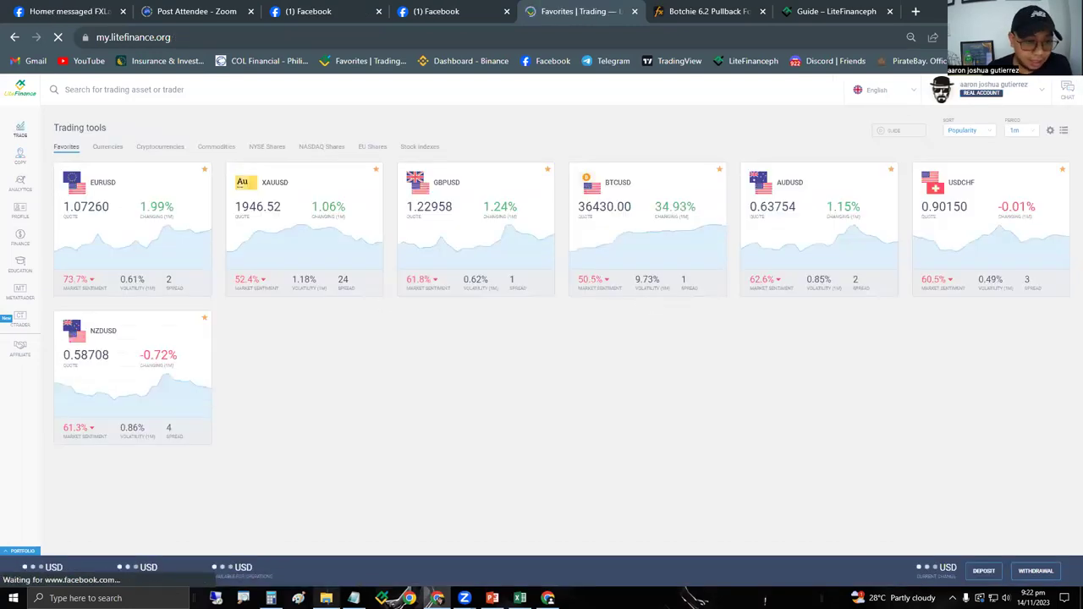
- Open another Chrome profile signed in to a real LiteFinance account and go to its MetaTrader accounts page
click(409, 598)
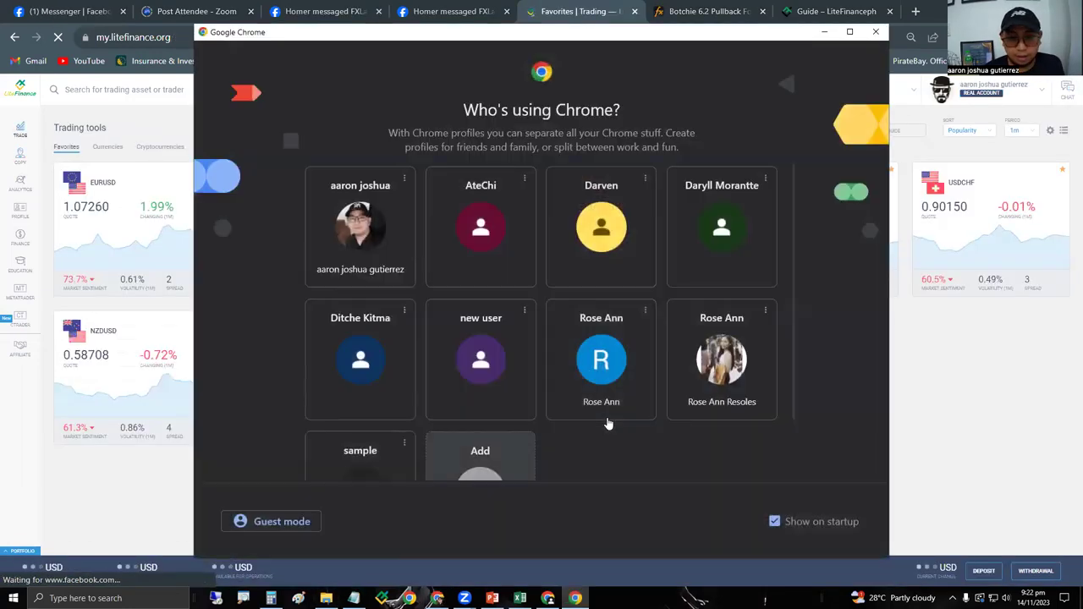
click(477, 240)
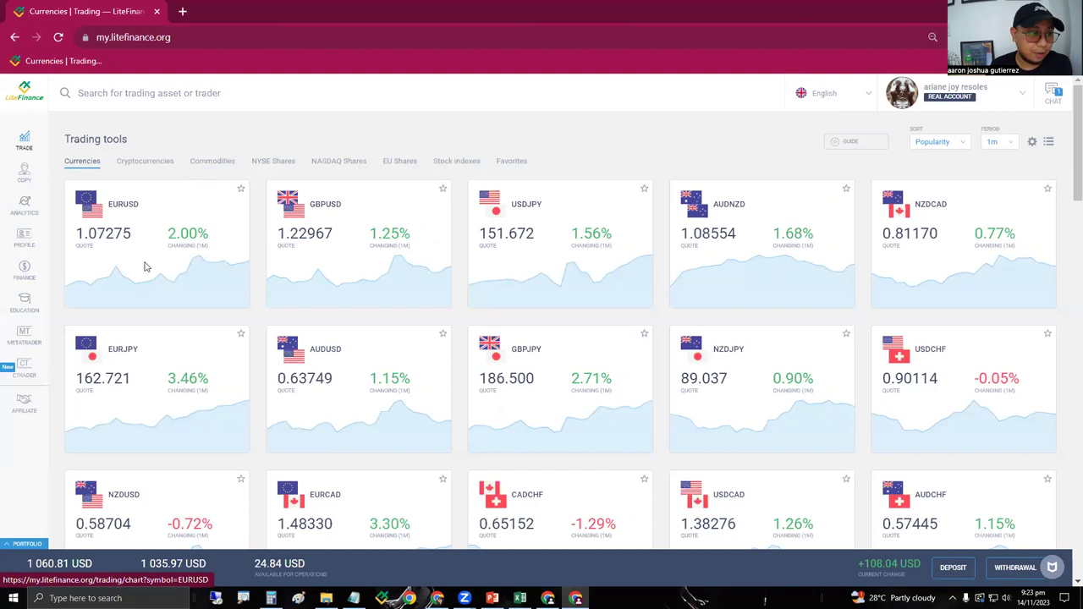
click(26, 338)
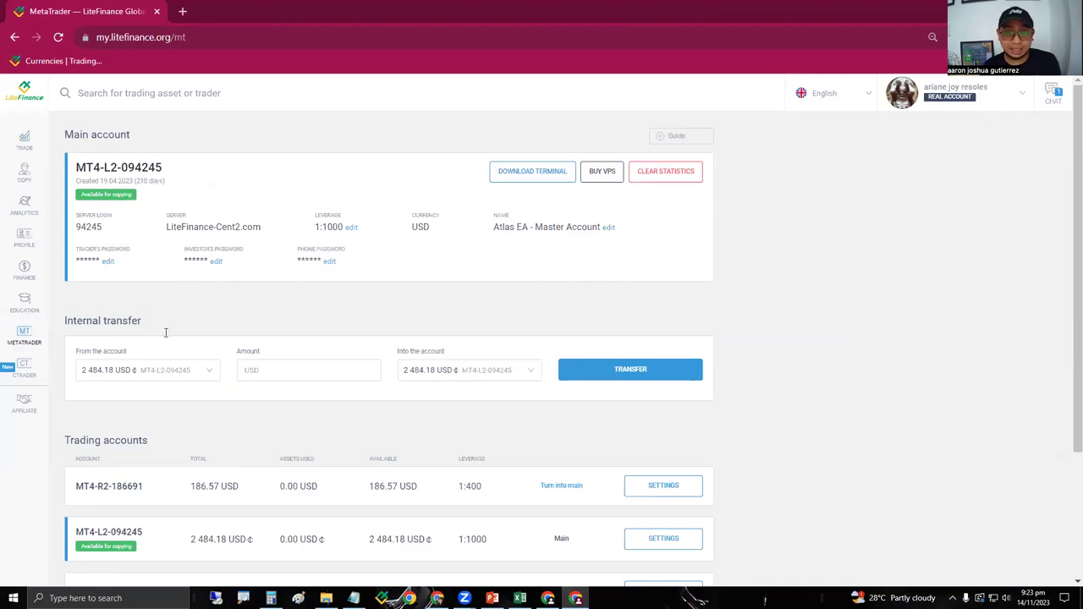
- Set up an internal transfer of 35 USD from the MT5 Cent account that copies Kronos EA
scroll(167, 337, down, 2)
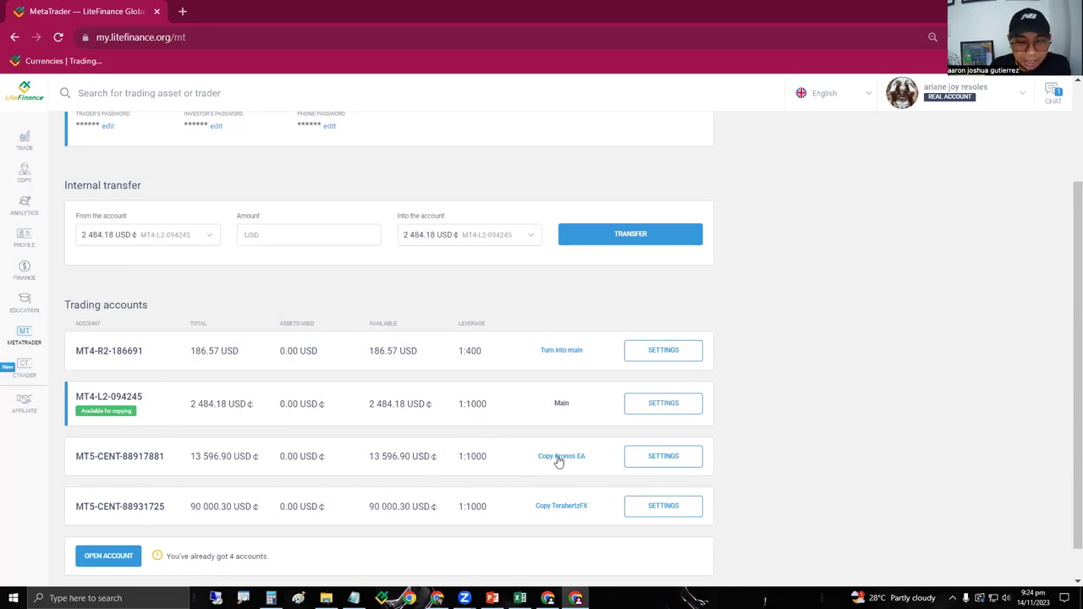
drag(155, 457, 141, 457)
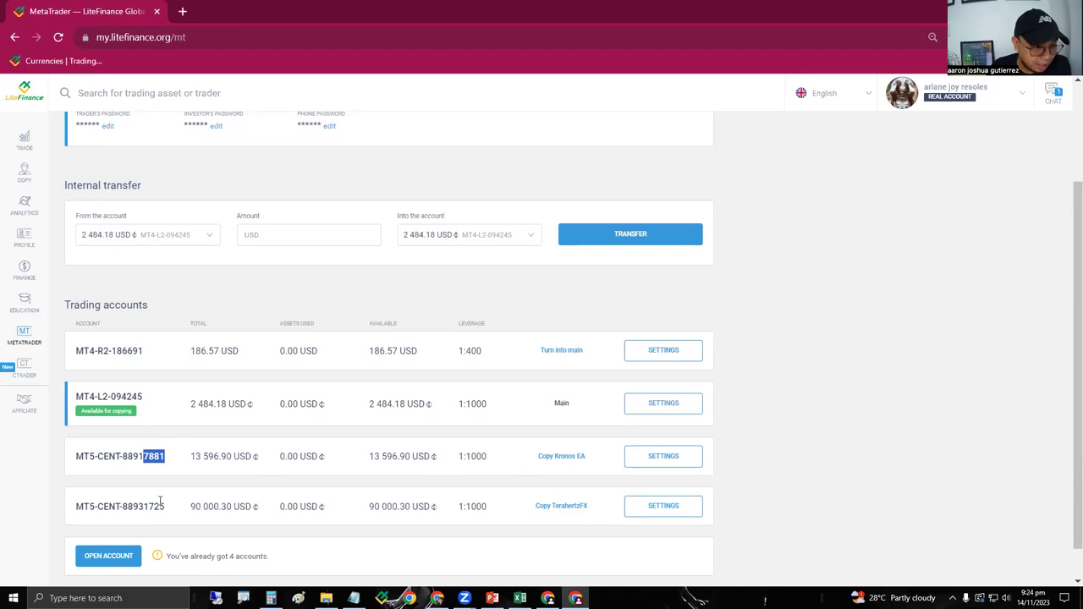
click(168, 242)
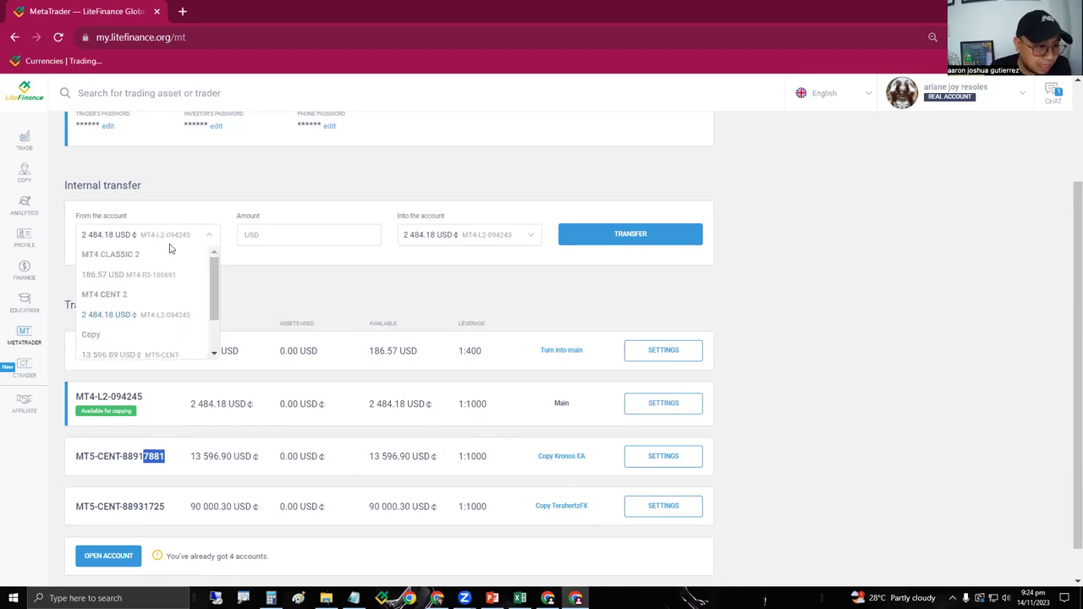
drag(215, 279, 213, 307)
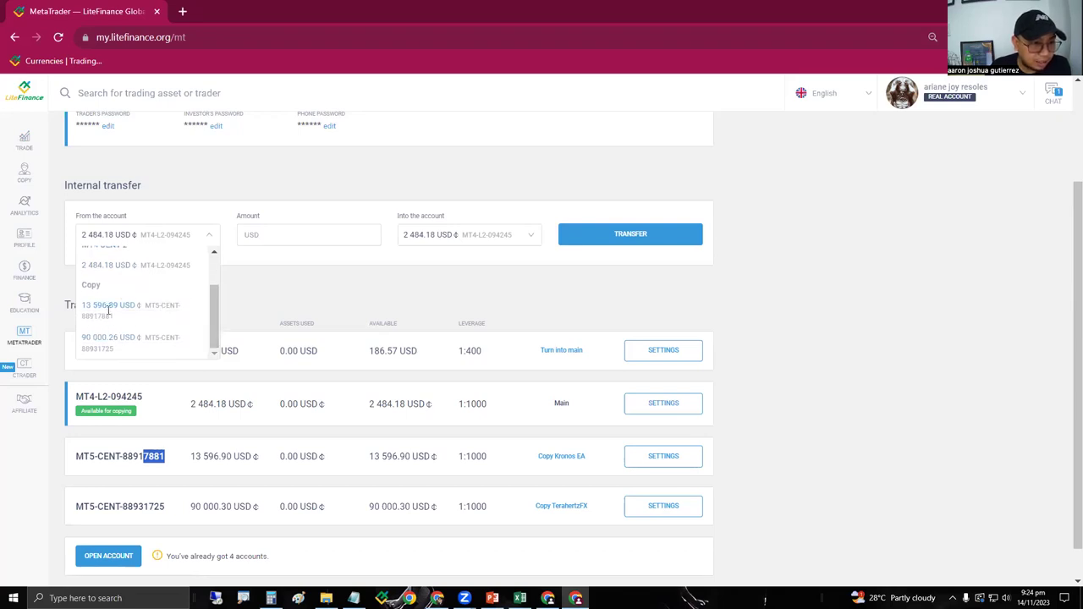
click(108, 310)
click(282, 238)
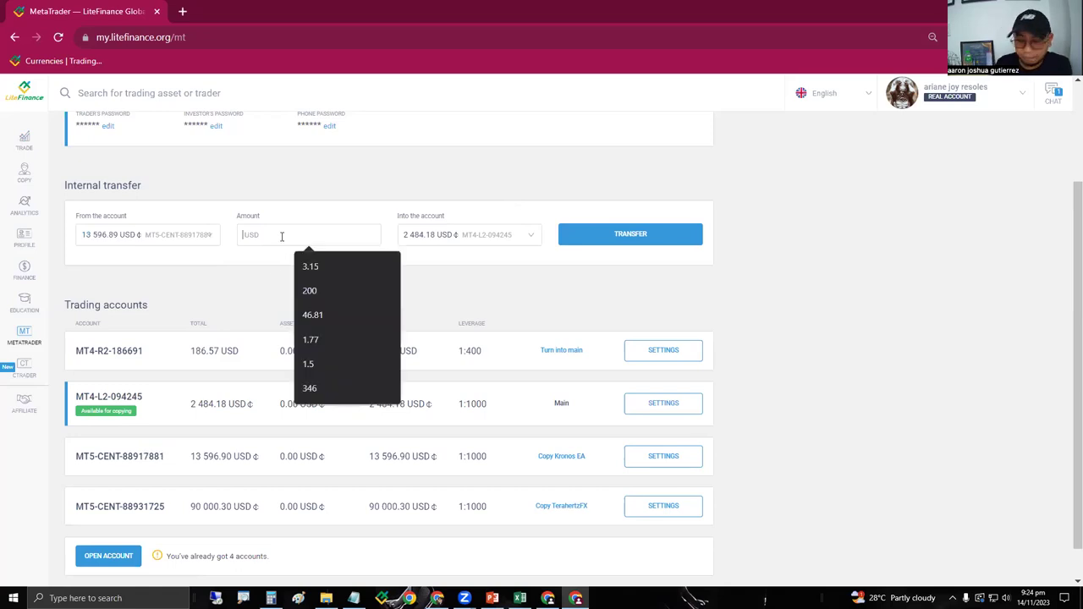
text(35 USD)
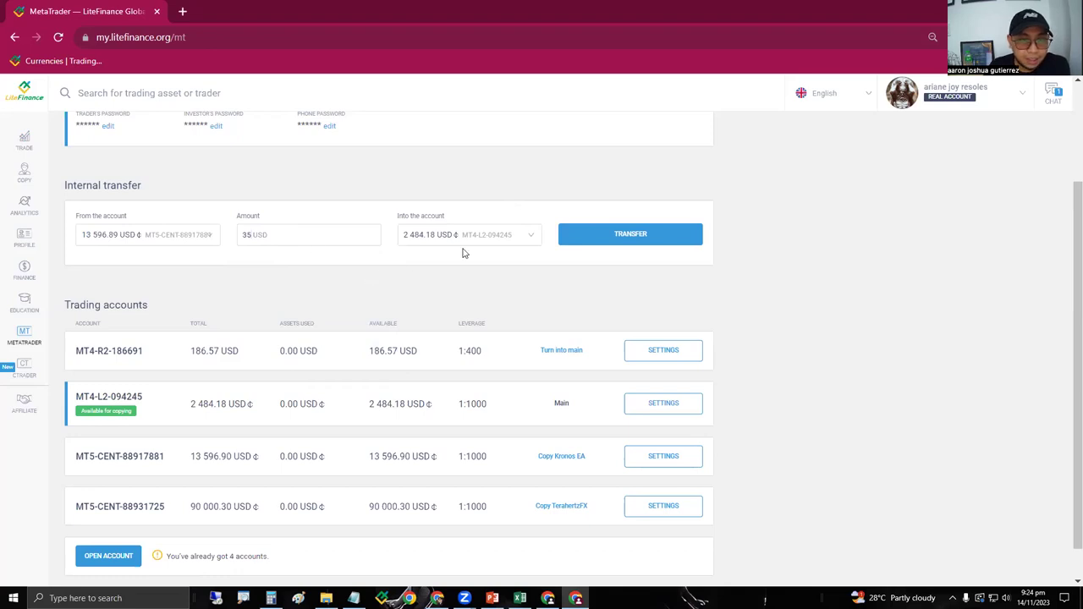
- Choose the main MT4 Cent account as the internal transfer's destination, checking it against the main account heading
scroll(550, 284, up, 2)
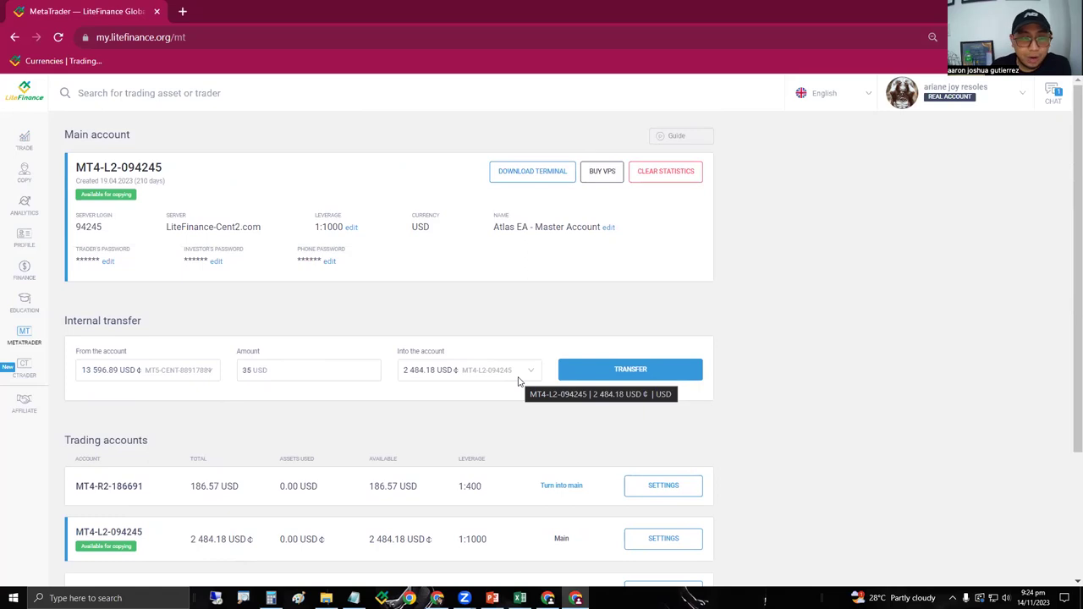
click(520, 380)
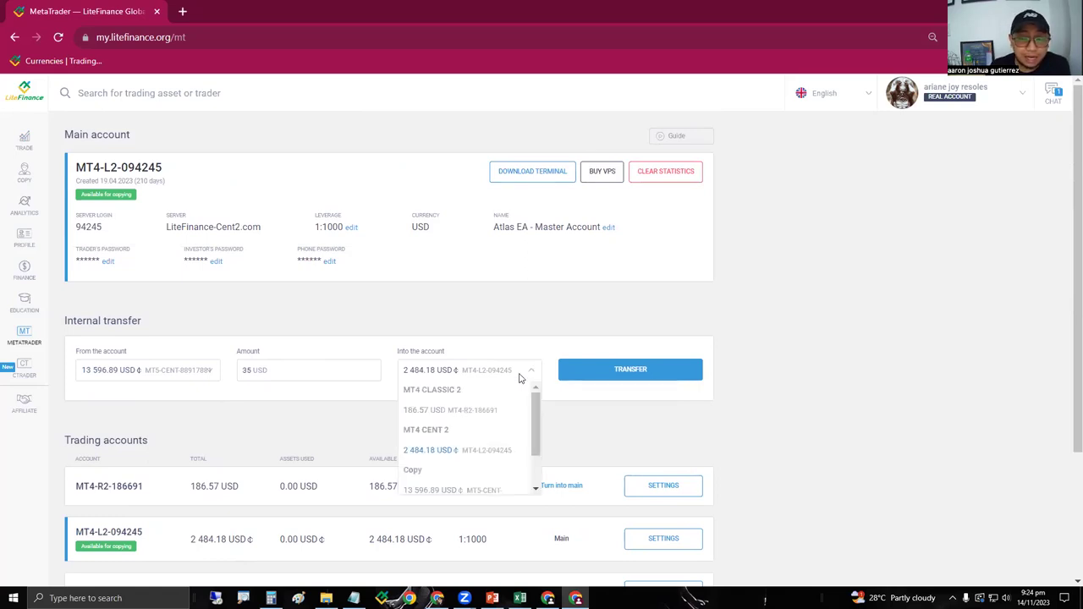
click(574, 411)
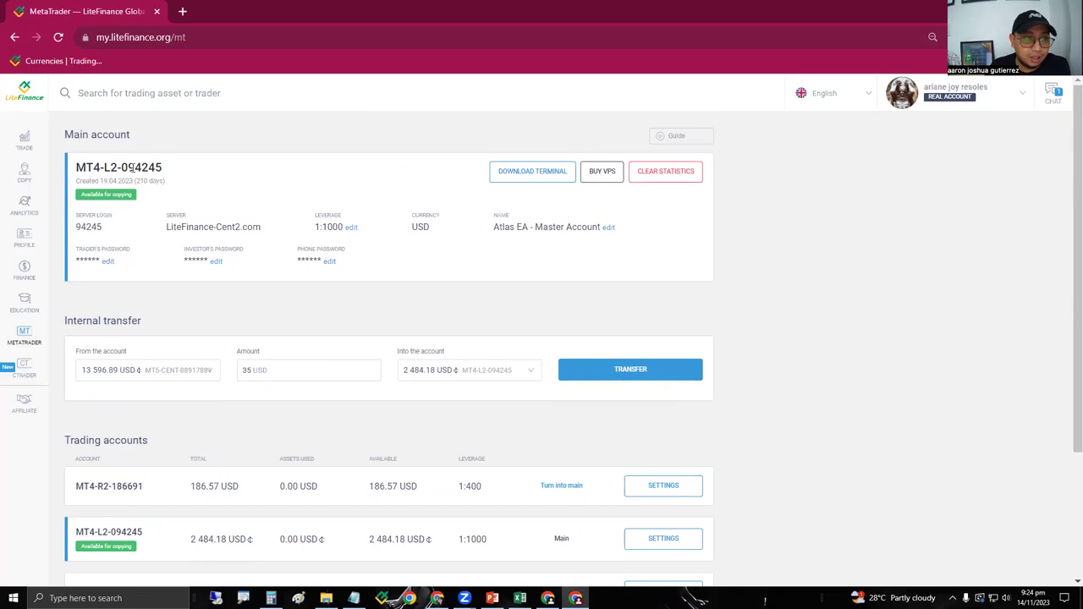
drag(162, 167, 128, 166)
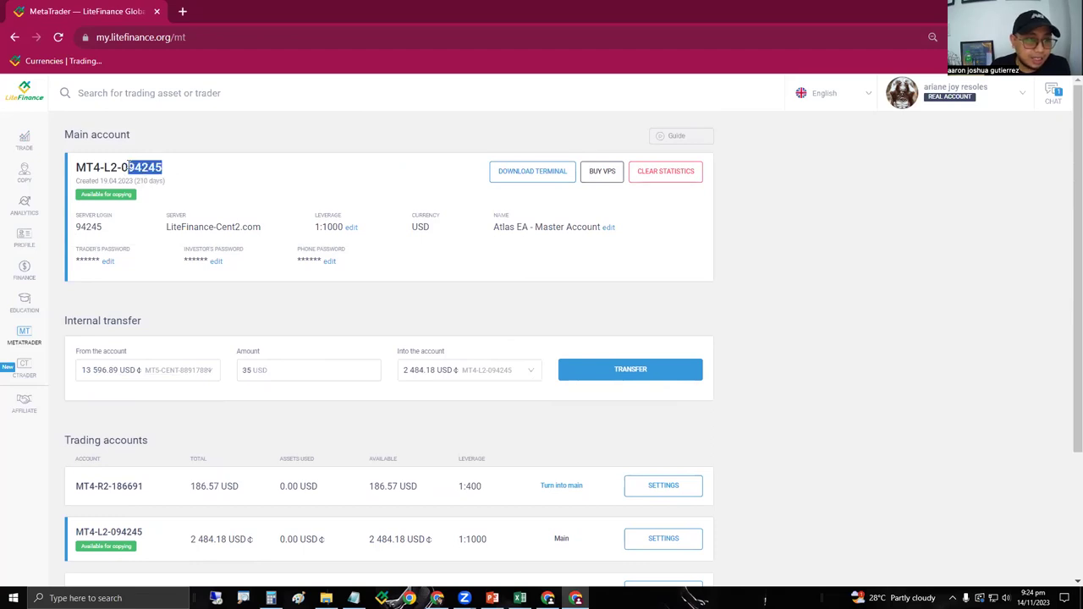
click(457, 376)
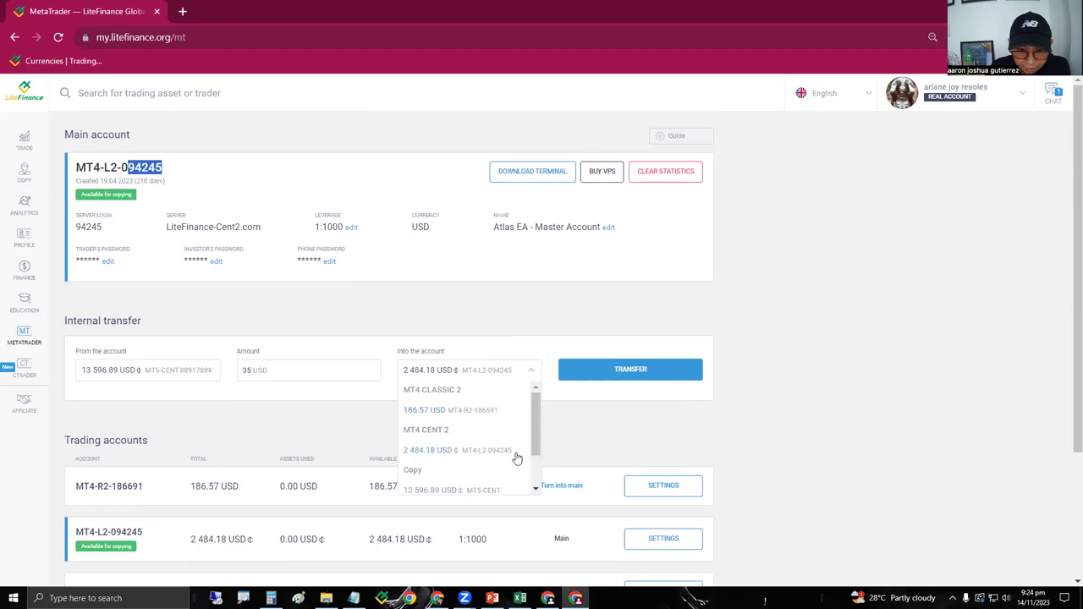
click(485, 452)
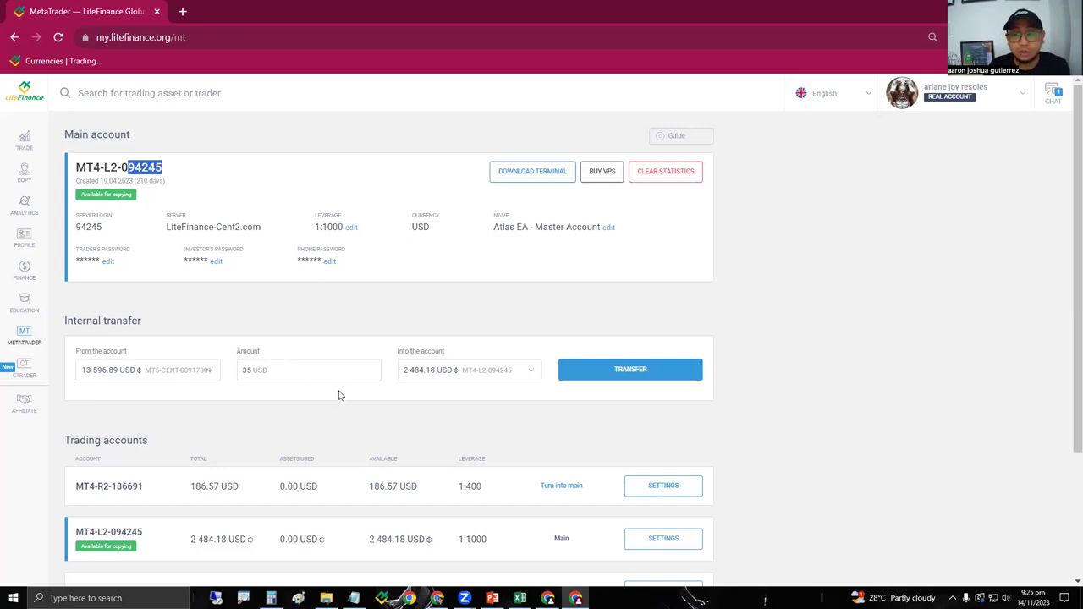
click(339, 418)
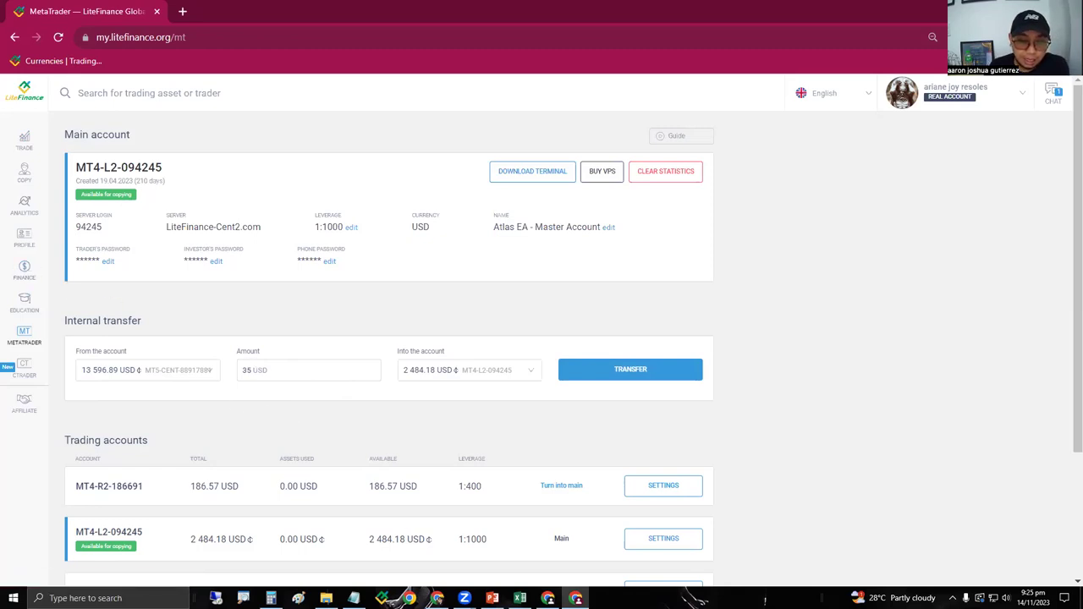
- Switch to the Chrome window with the other real LiteFinance account and open its withdrawal page
click(437, 598)
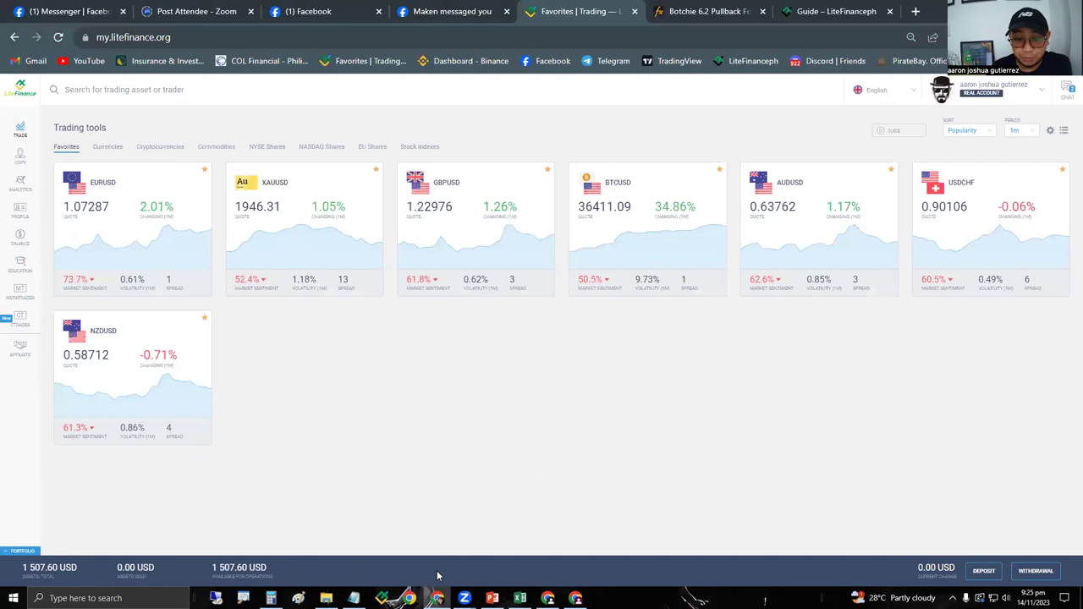
click(492, 599)
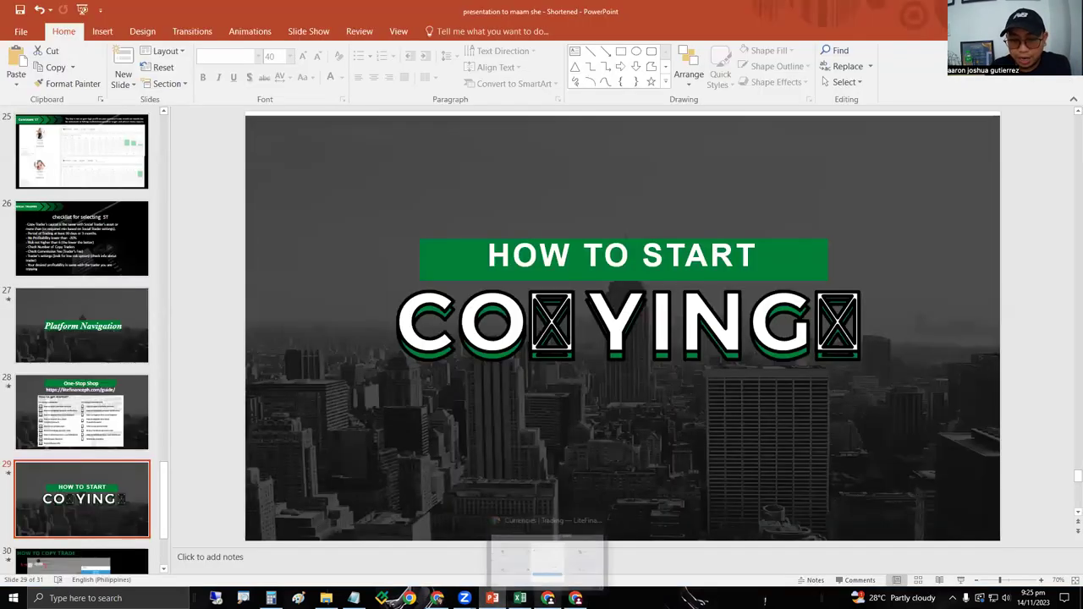
click(548, 598)
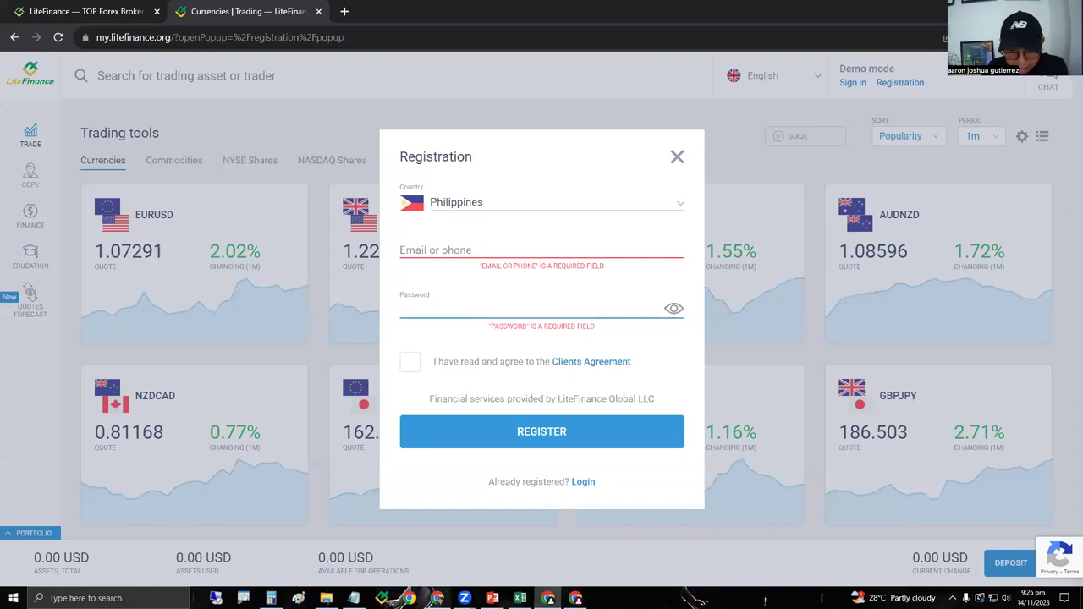
click(436, 598)
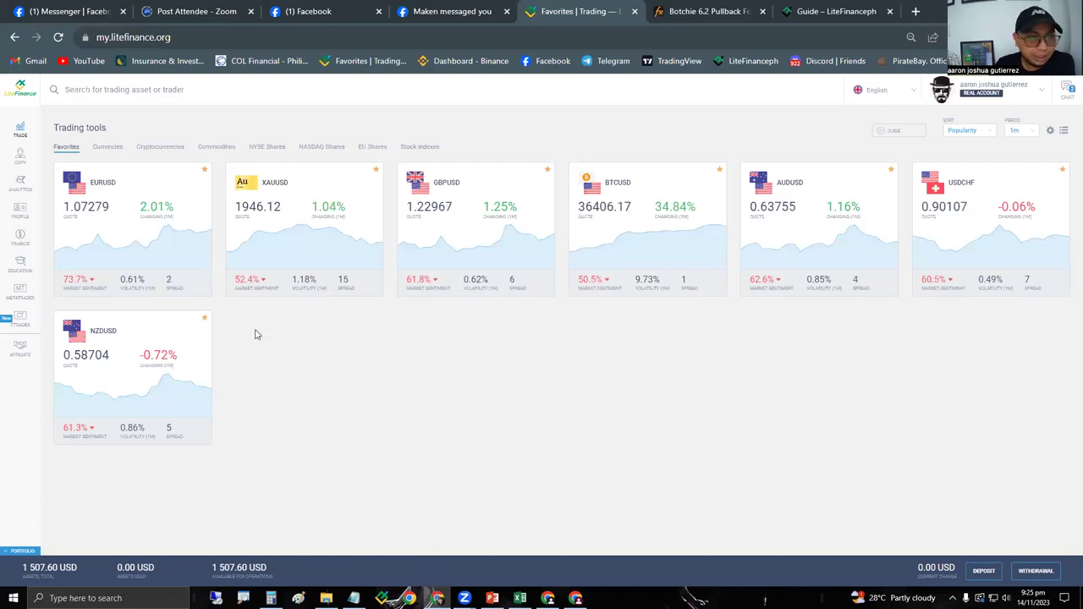
click(62, 279)
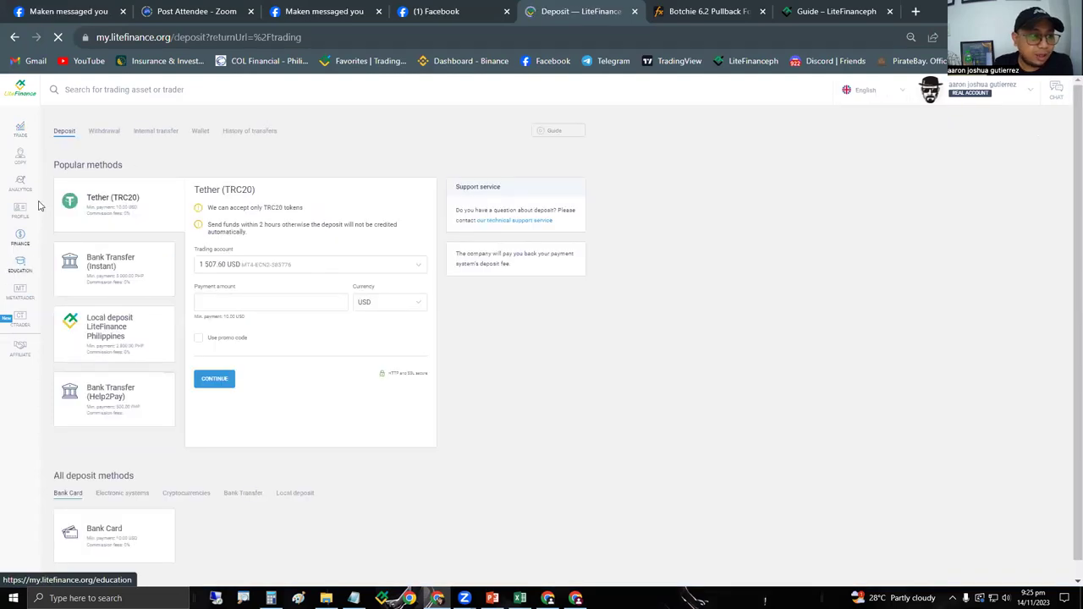
click(99, 134)
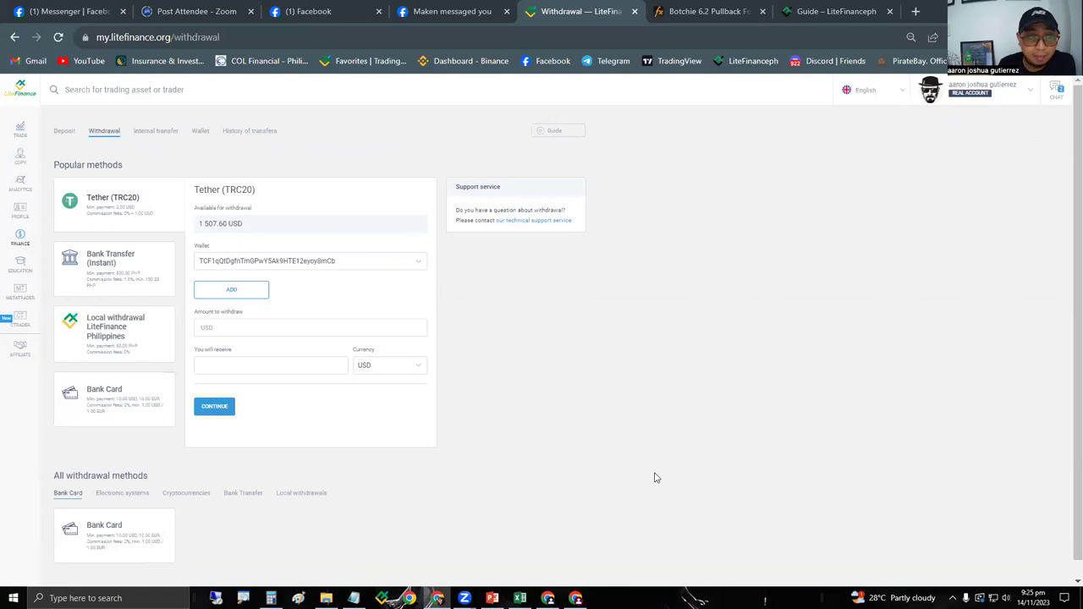
- Choose Bank Transfer (Instant) for the withdrawal and begin adding a bank account, filling in the saved bank account number
click(123, 269)
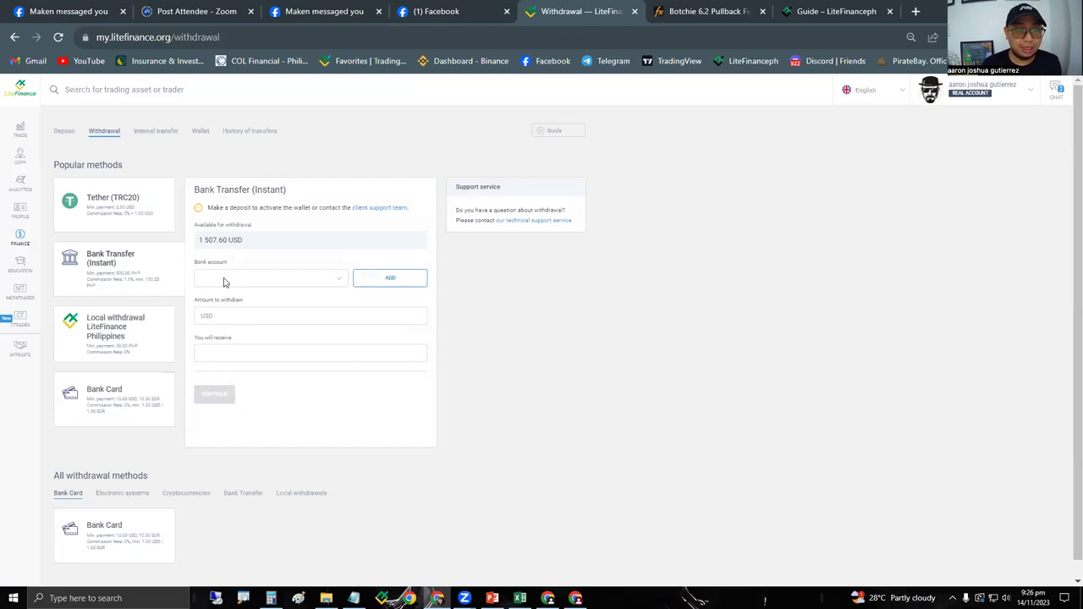
click(262, 281)
click(262, 281)
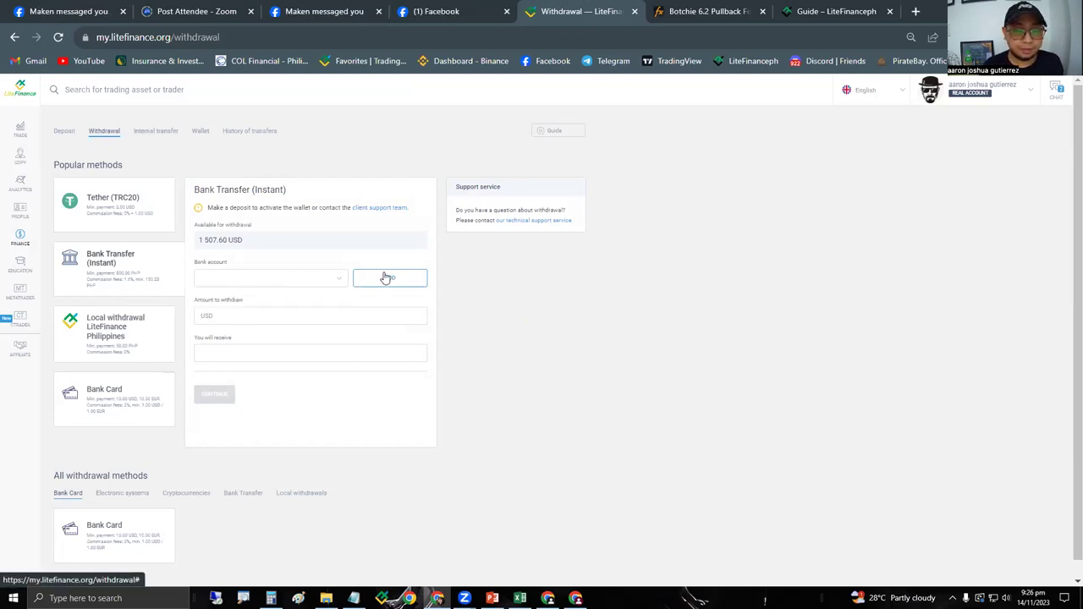
click(382, 280)
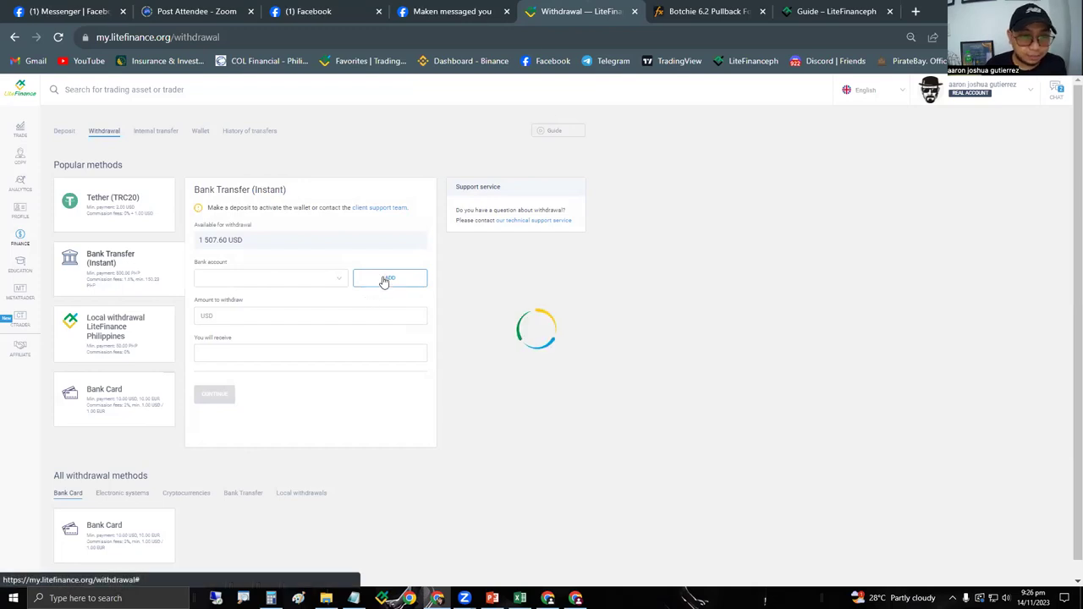
click(492, 265)
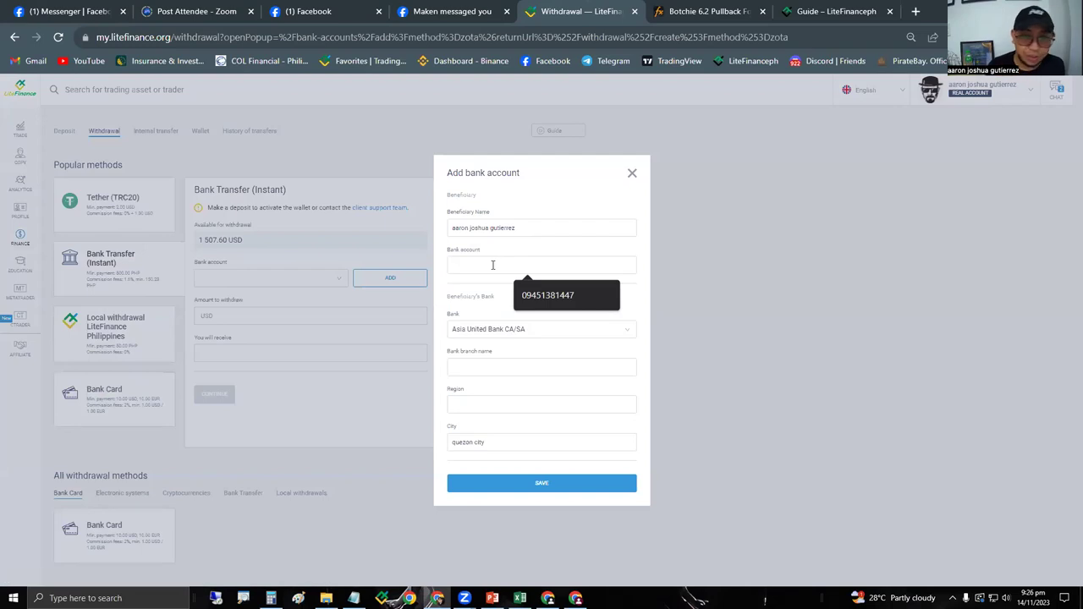
click(545, 293)
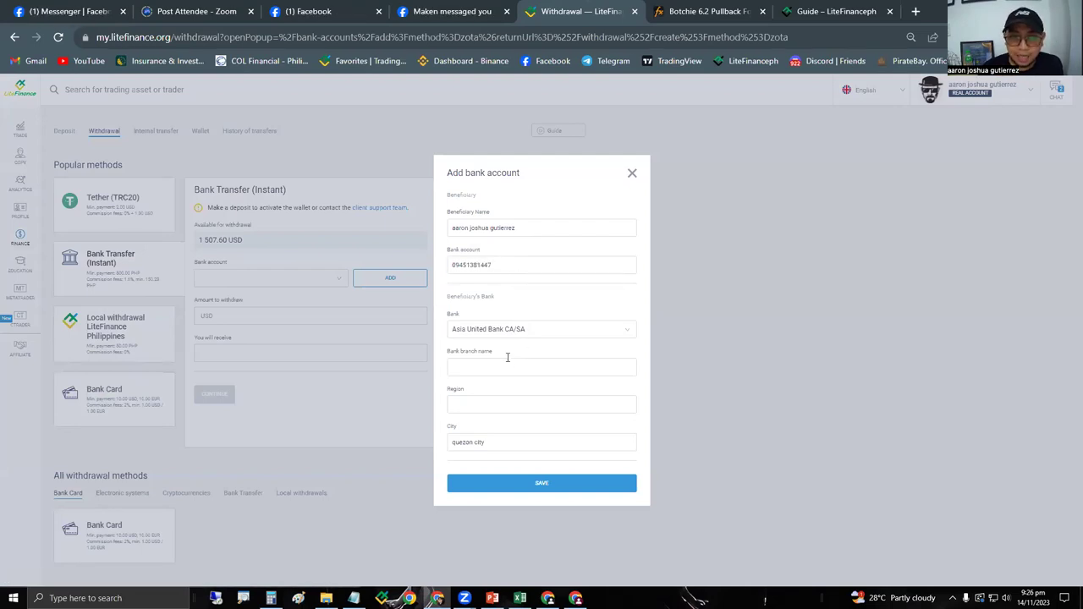
- Set the new bank account's bank to Gcash and its branch name to GCash
click(474, 336)
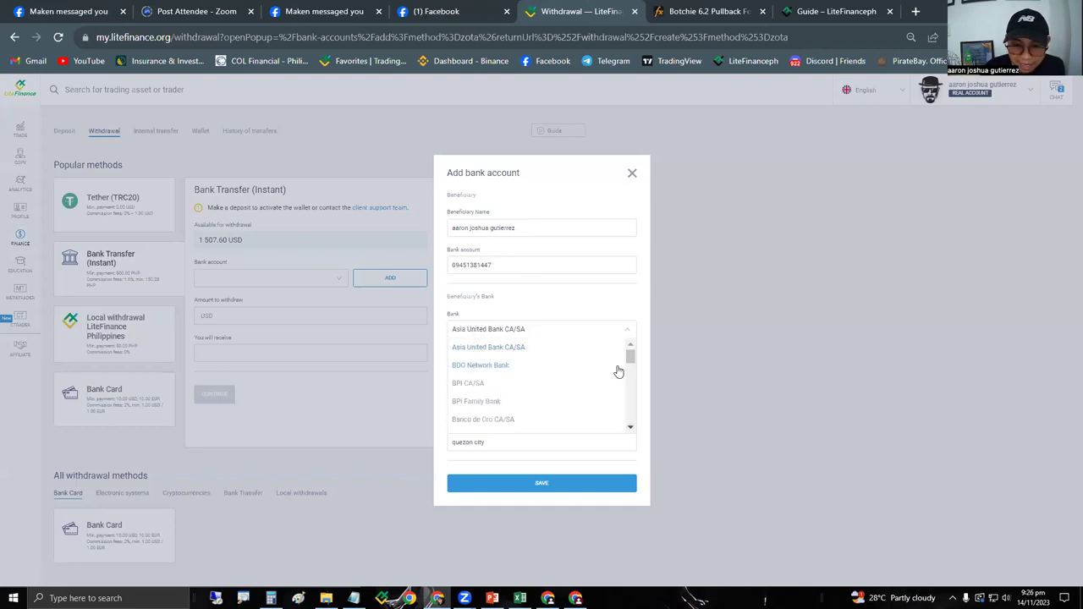
drag(628, 356, 622, 385)
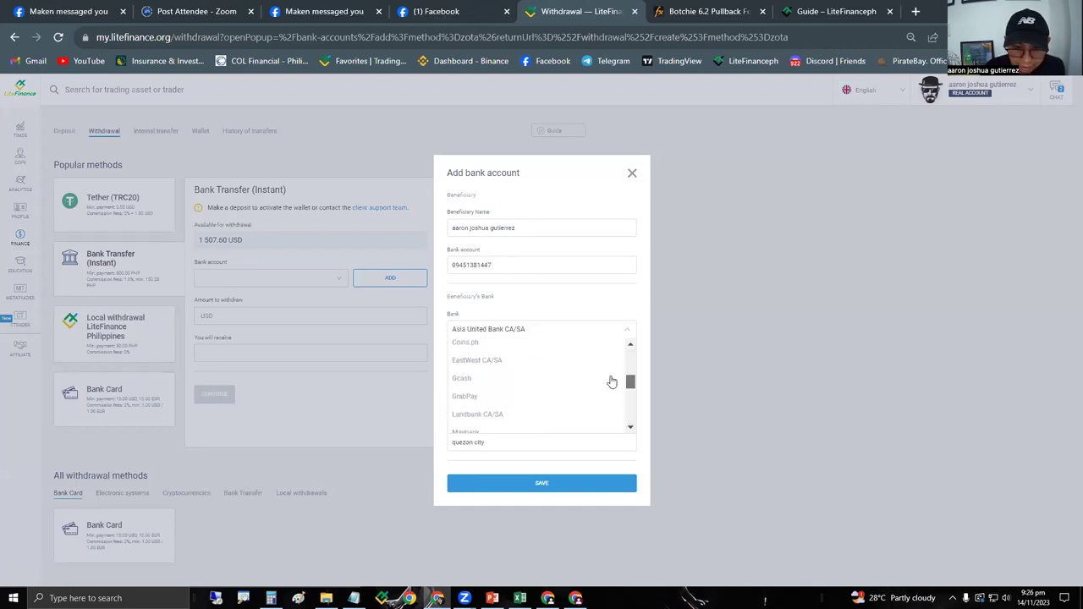
click(467, 387)
click(467, 370)
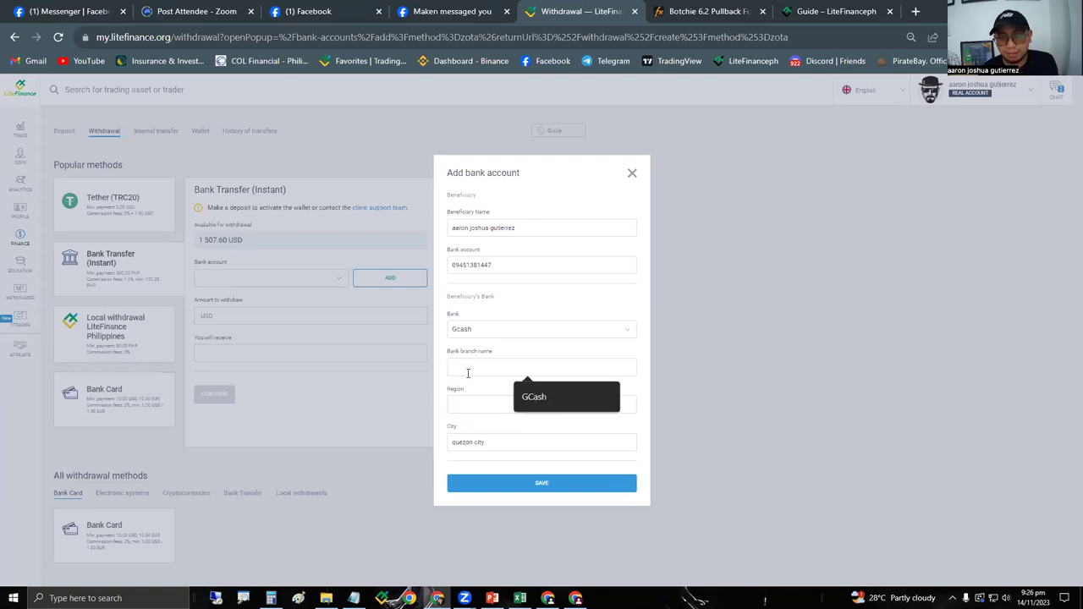
click(526, 397)
click(529, 397)
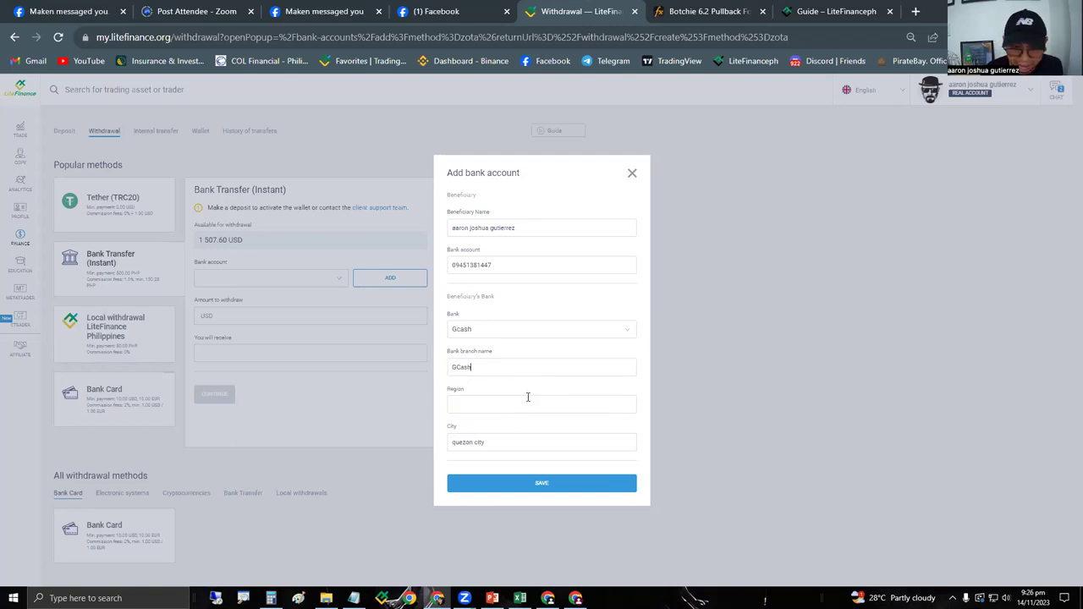
- Enter NCR as the region and caloocan city as the city, and save the bank account
click(471, 405)
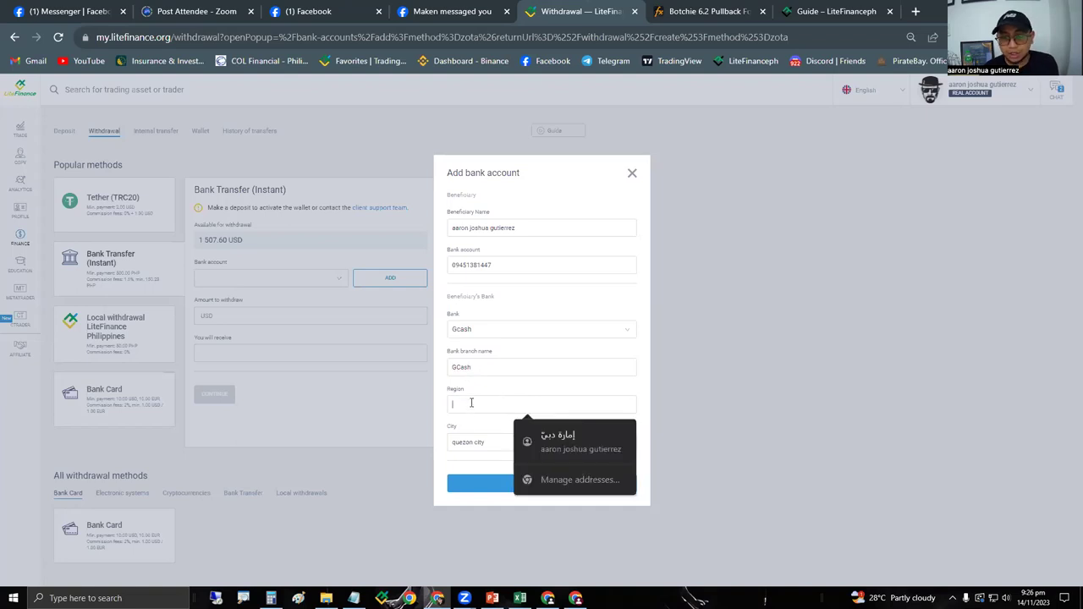
text(NCR)
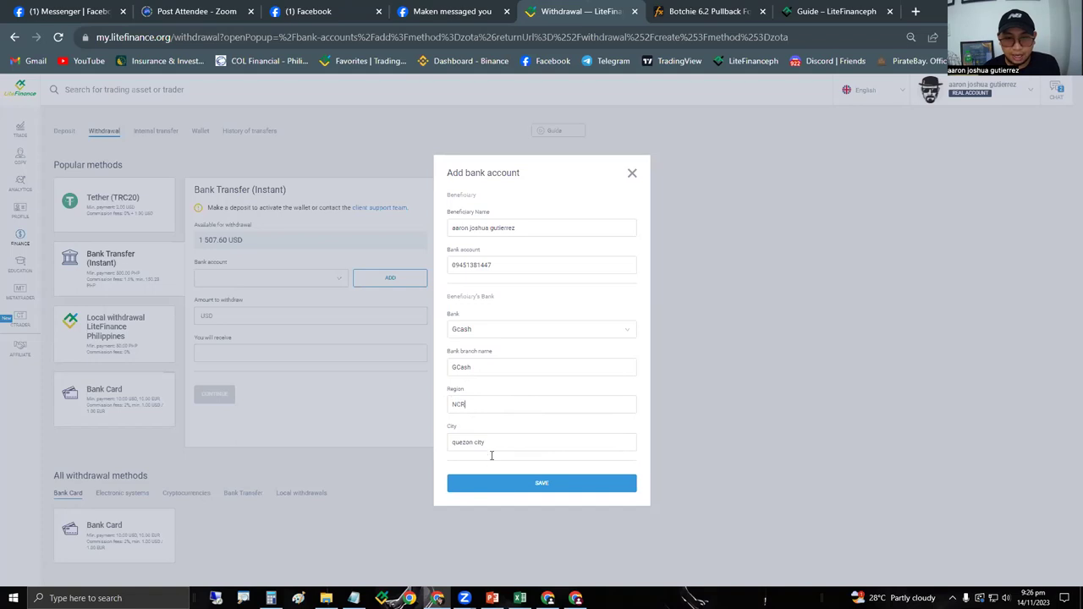
double_click(417, 443)
text(caloocan)
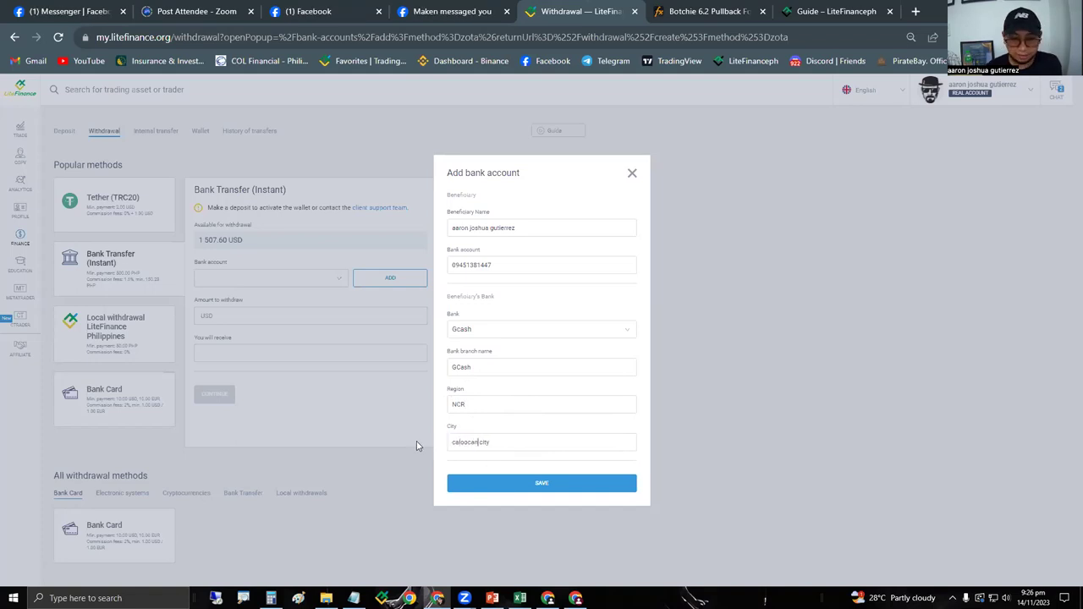
click(519, 484)
click(543, 483)
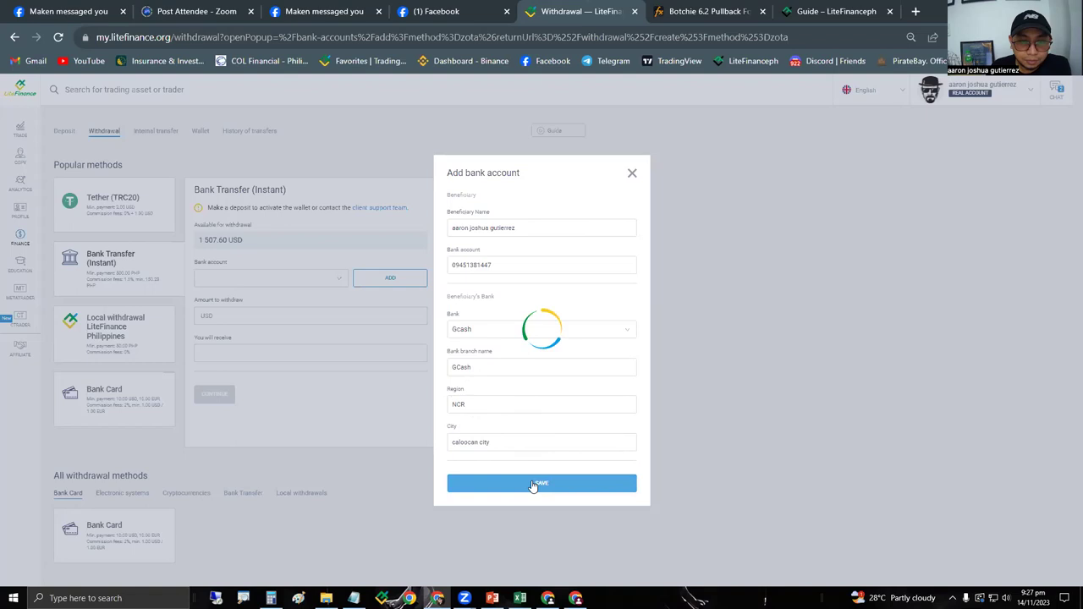
click(610, 277)
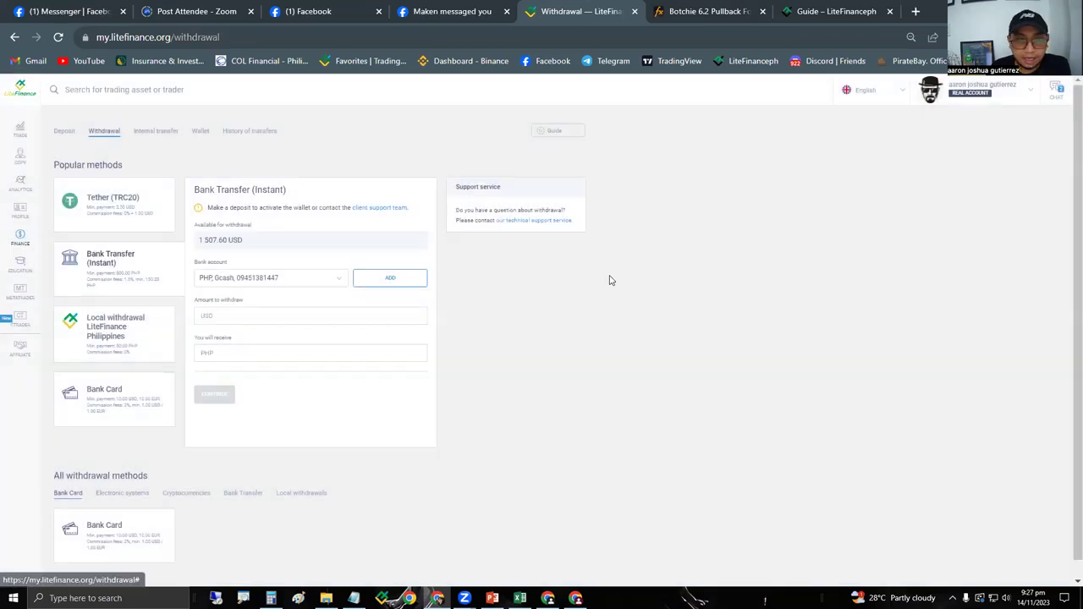
- Select the saved Gcash account, enter 35 USD as the amount to withdraw, and point out the PHP amount received
click(220, 281)
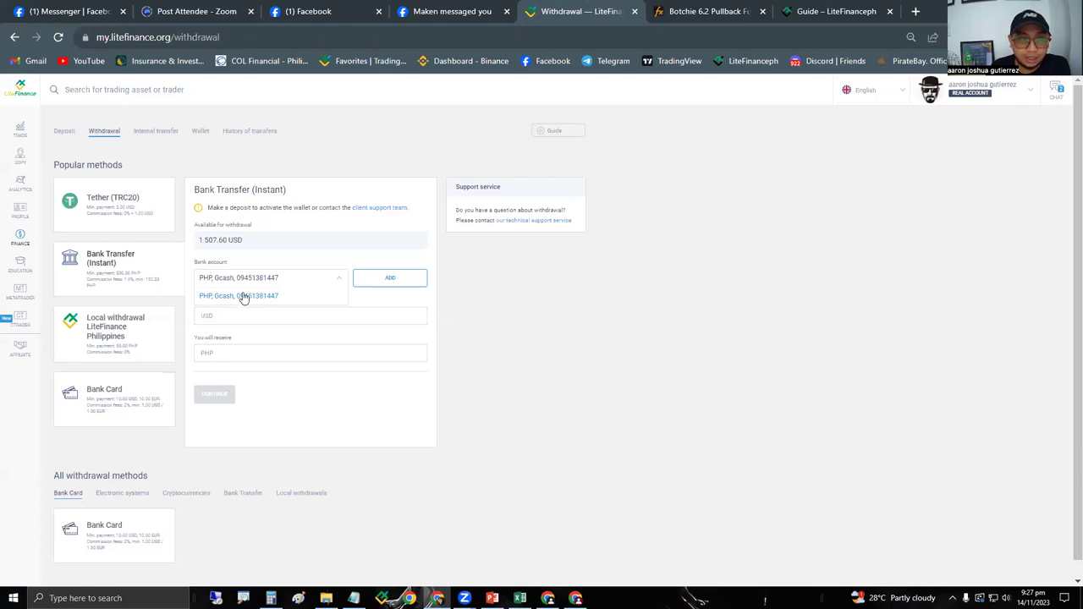
click(247, 296)
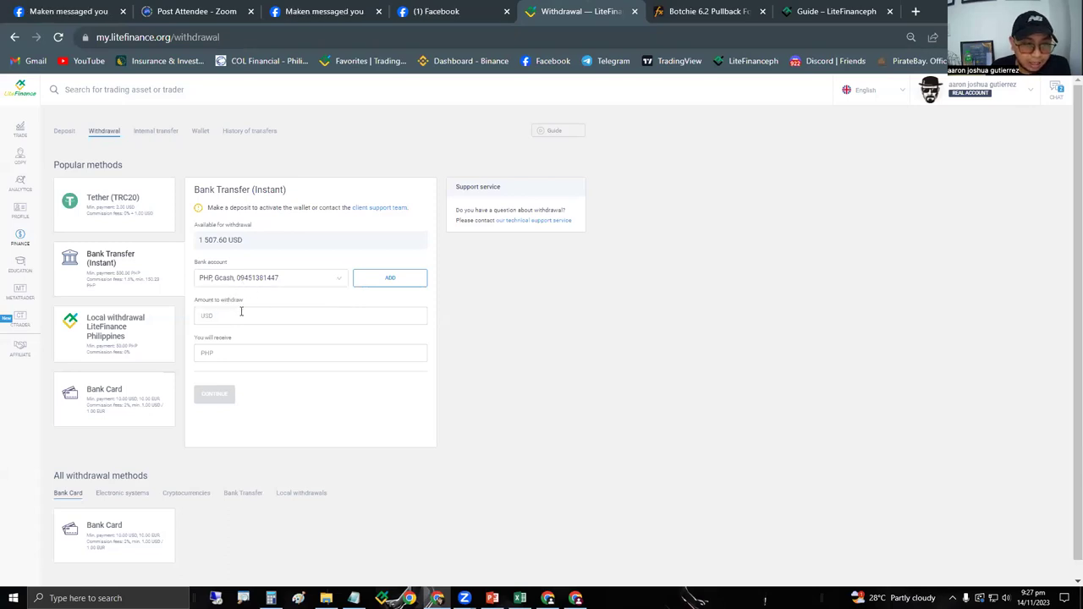
click(242, 312)
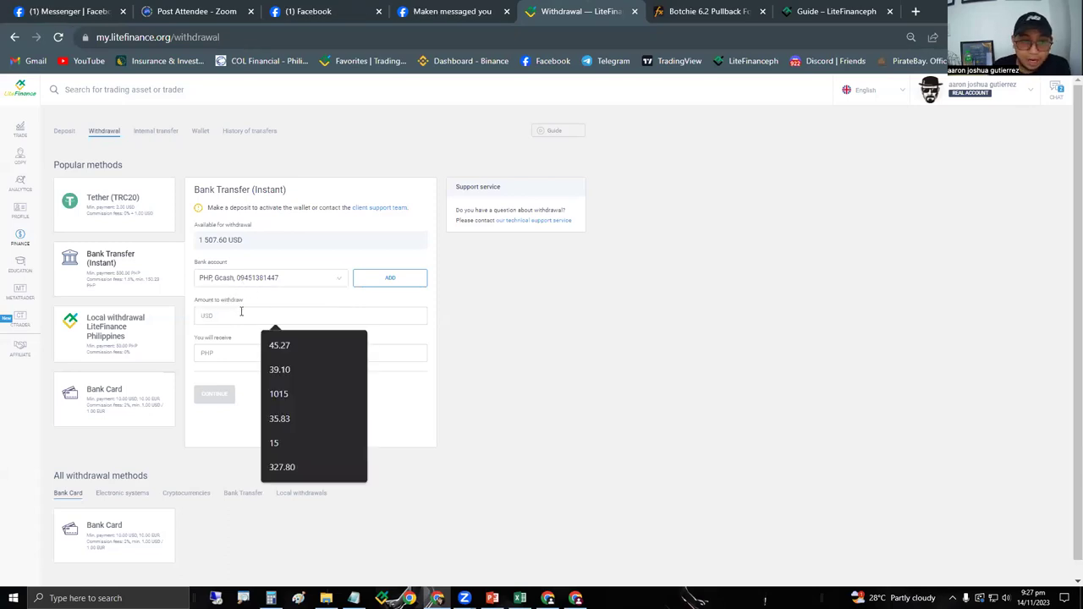
text(35)
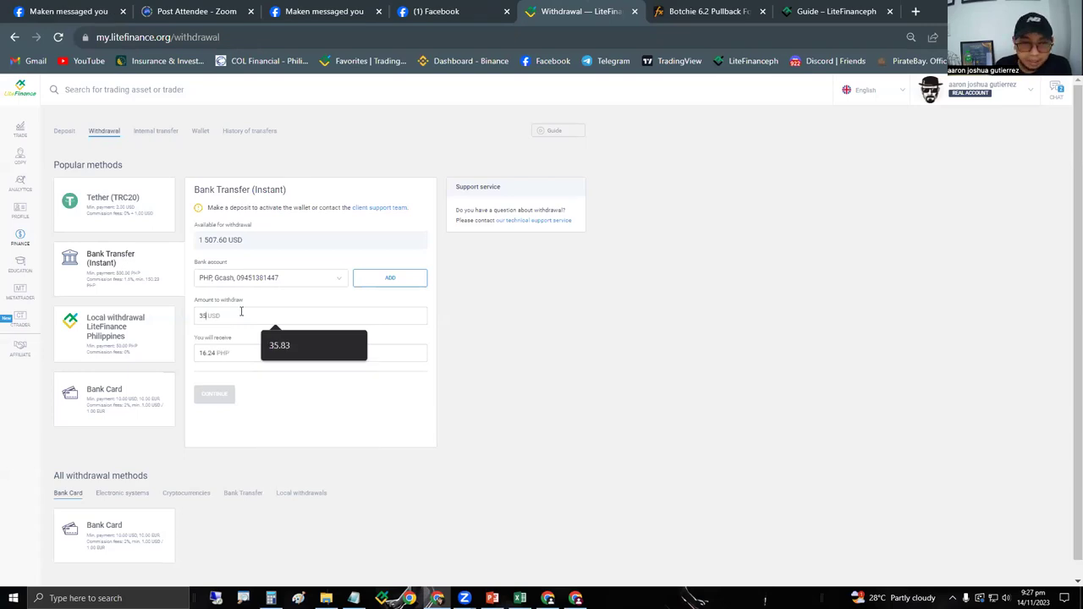
click(210, 369)
double_click(217, 357)
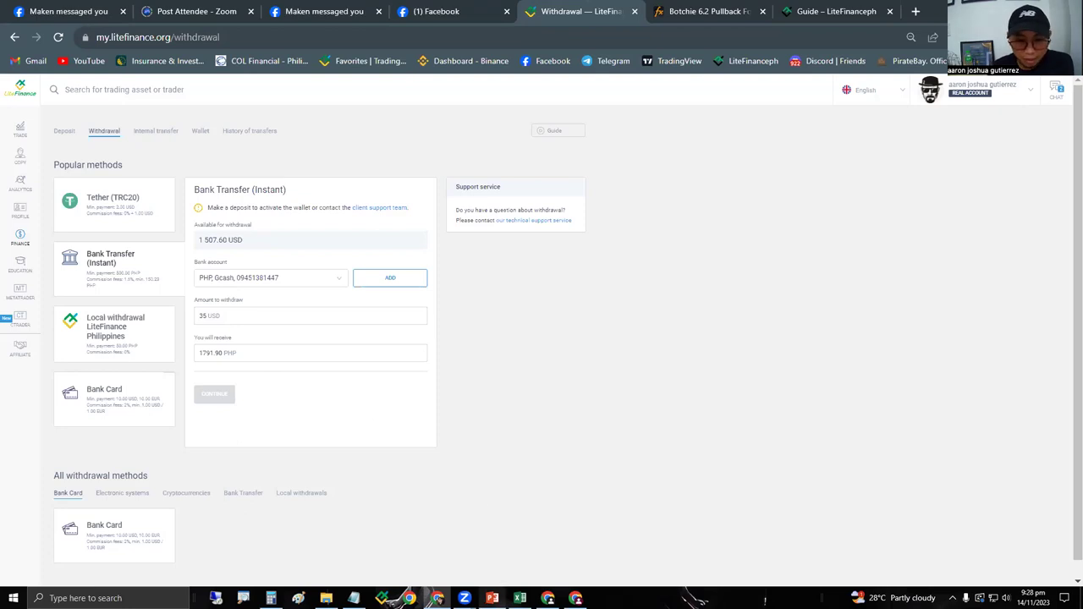
- Switch to the PowerPoint presentation and move on to the closing Welcome slide
click(492, 599)
scroll(465, 454, down, 1)
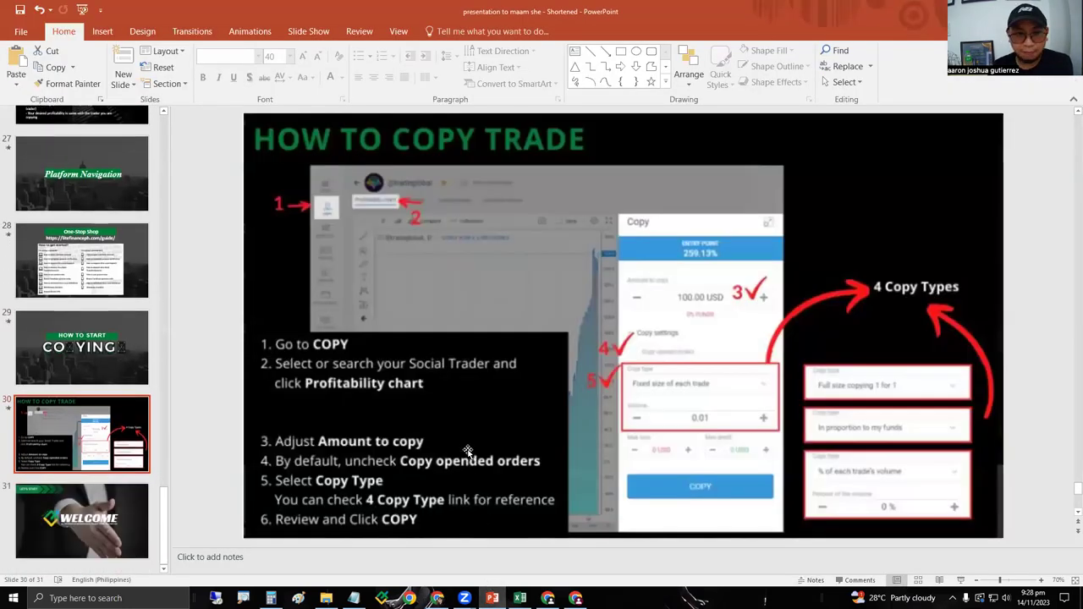
scroll(468, 451, down, 1)
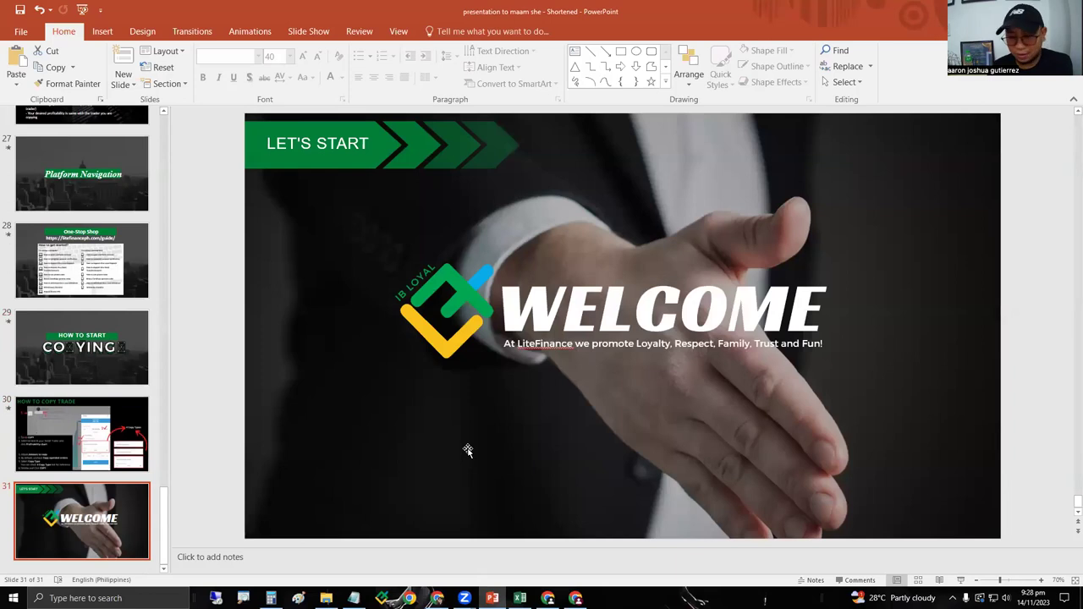